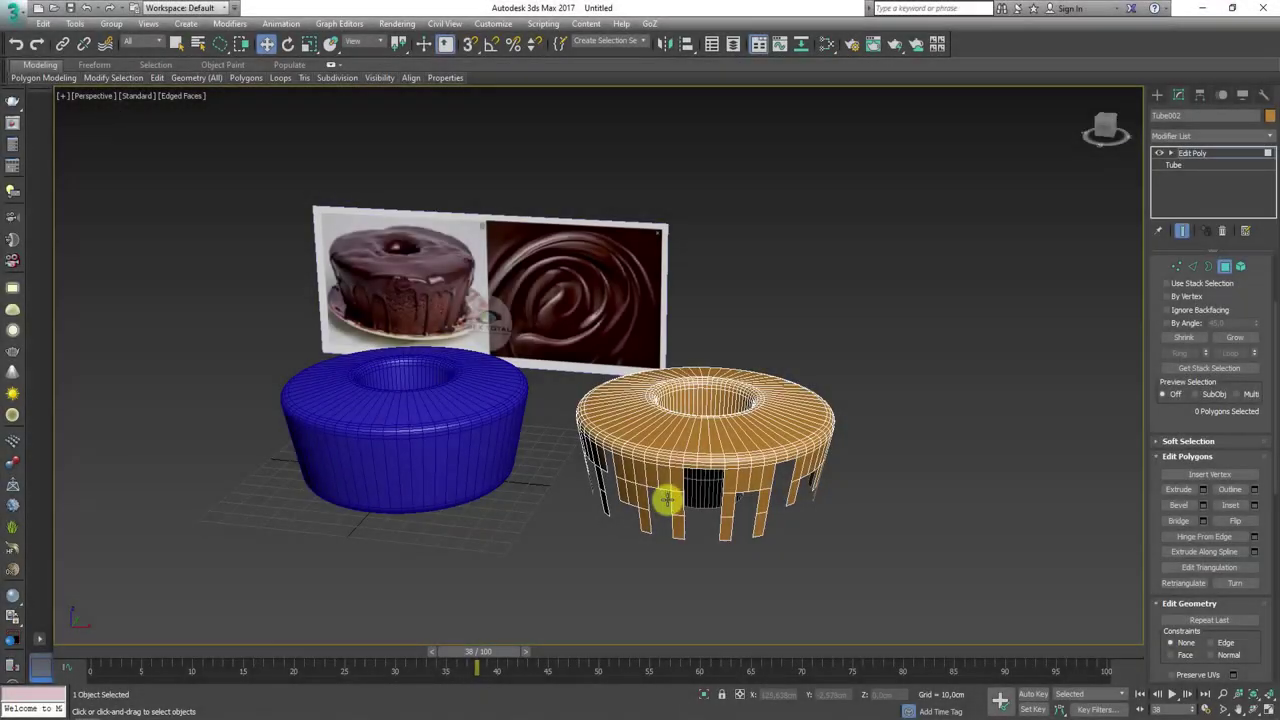
- Look down on the orange tube, switch to vertex editing and pick a point
scroll(700, 492, up, 2)
scroll(711, 491, up, 3)
scroll(706, 494, up, 2)
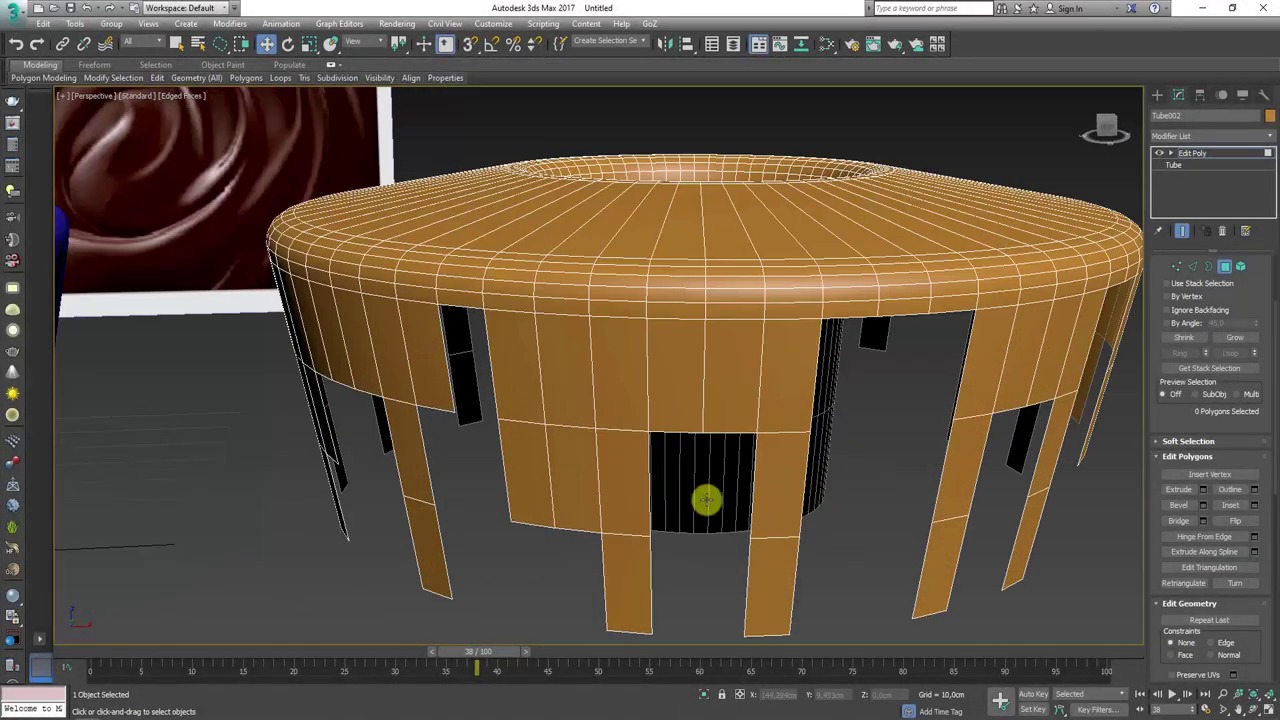
scroll(706, 499, down, 5)
alt+middle_drag(651, 526, 703, 428)
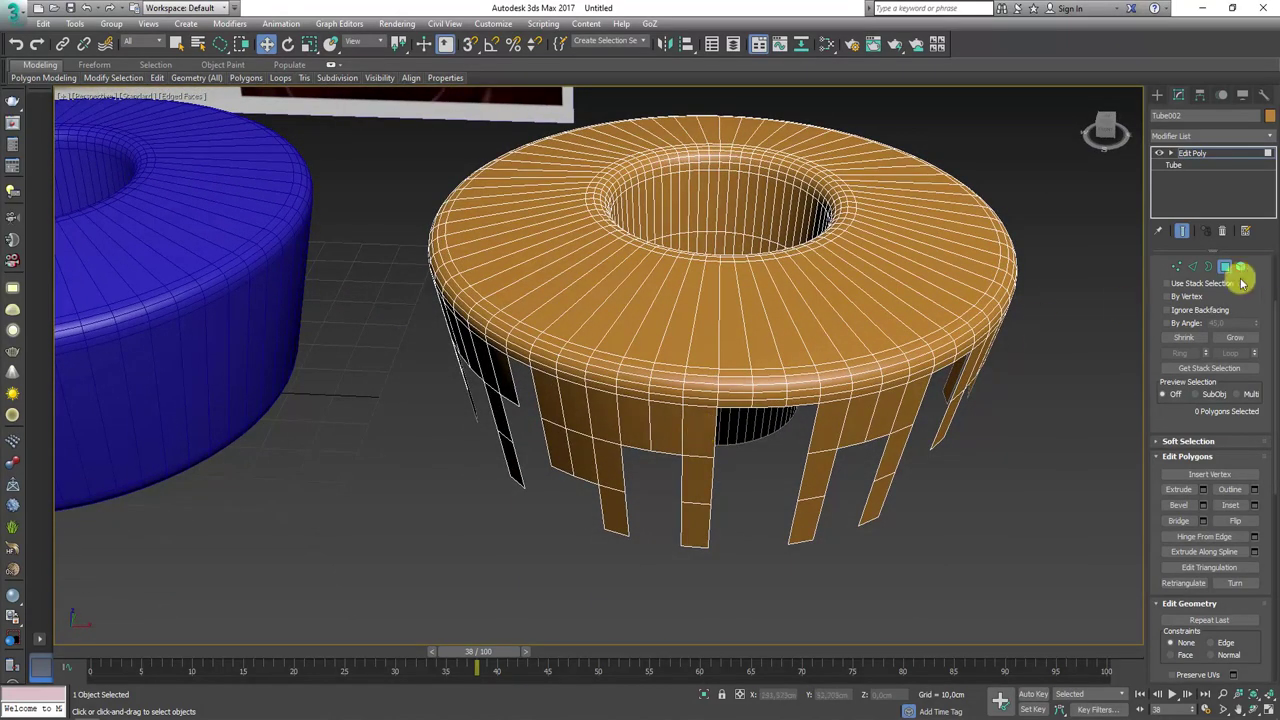
click(1182, 267)
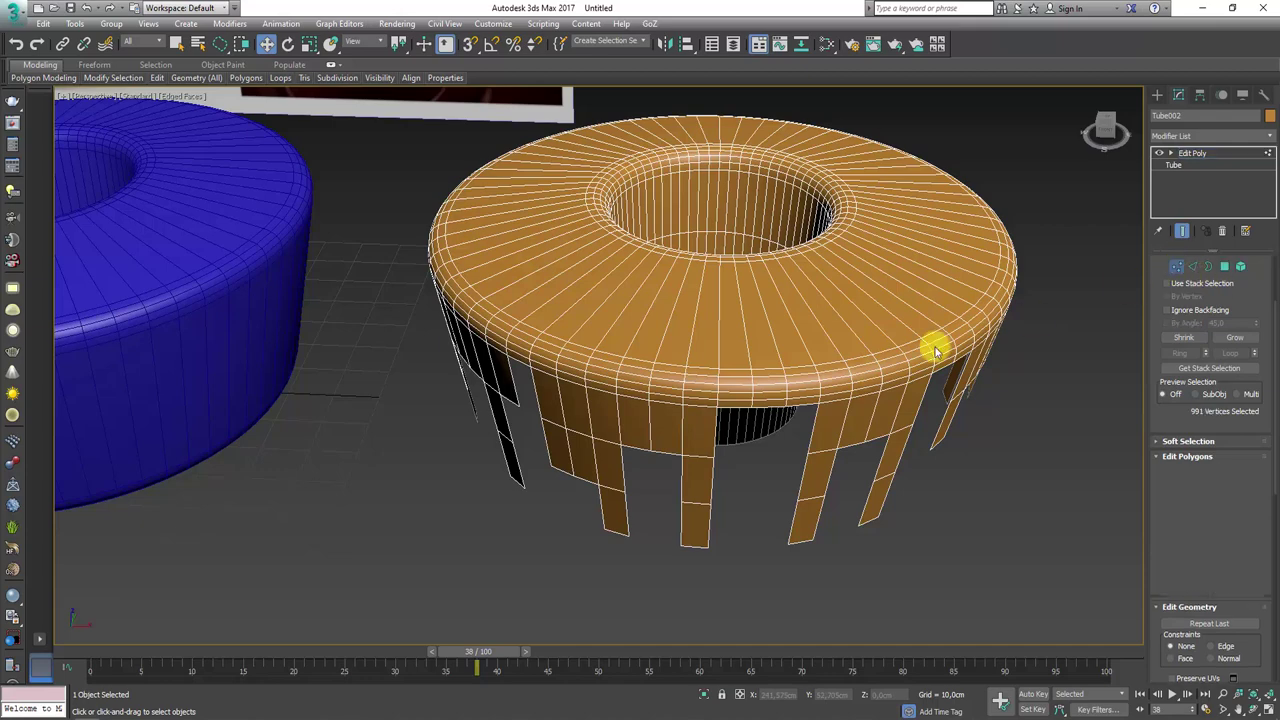
click(650, 453)
- Pull a vertex at a drip's edge down into the gap, forming an angled point
alt+middle_drag(651, 480, 663, 494)
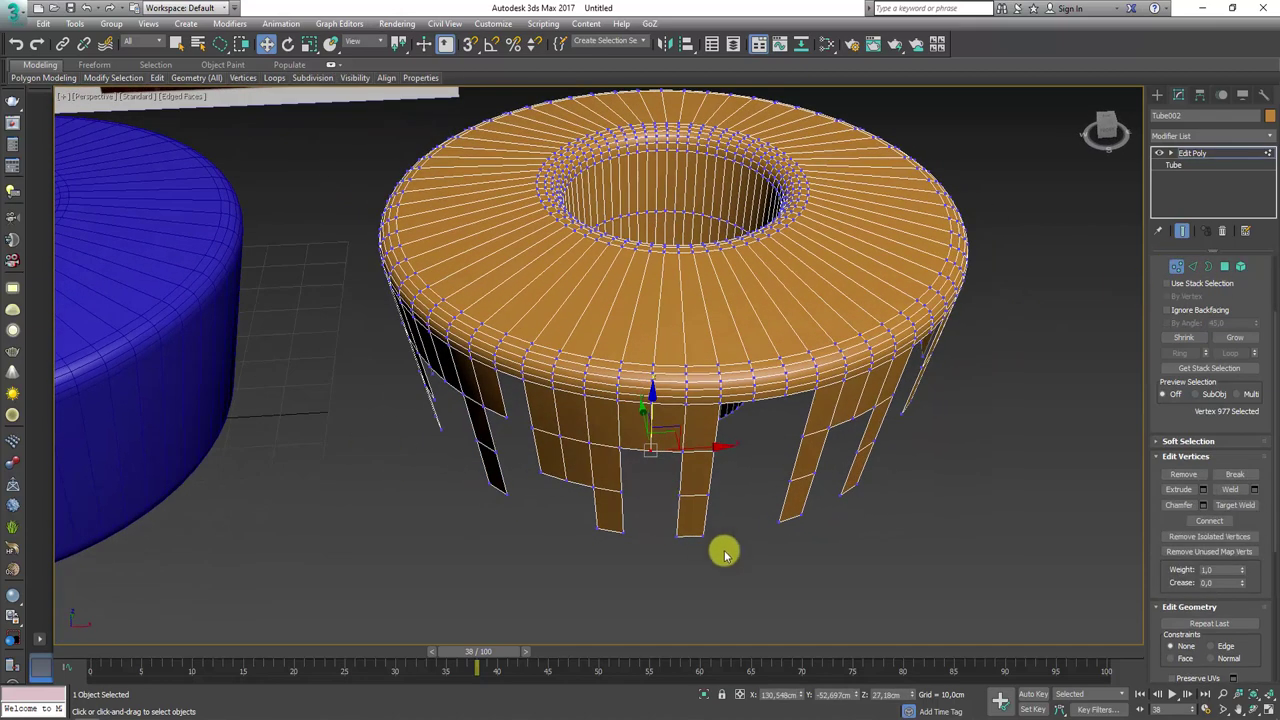
drag(1163, 485, 1157, 209)
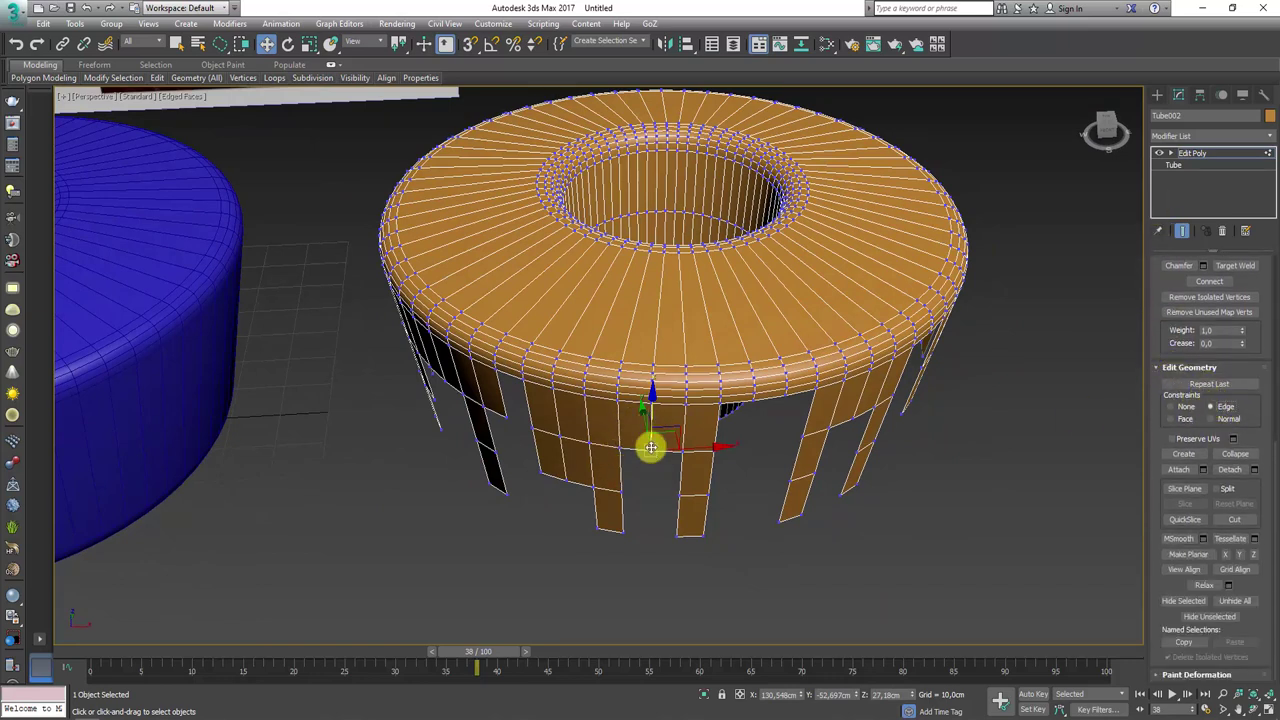
mouse_move(651, 431)
alt+middle_down()
mouse_move(649, 451)
mouse_move(643, 392)
alt+middle_up()
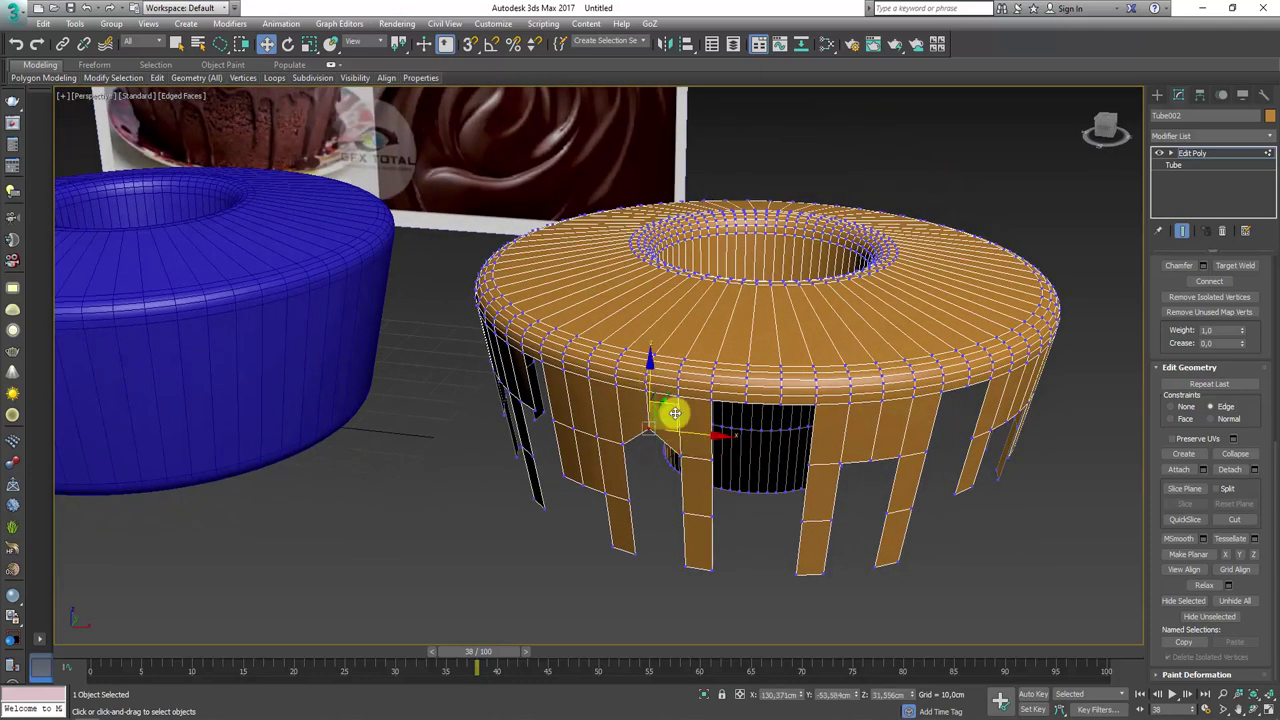
mouse_move(671, 414)
alt+middle_down()
mouse_move(651, 451)
mouse_move(673, 427)
alt+middle_up()
drag(677, 427, 650, 443)
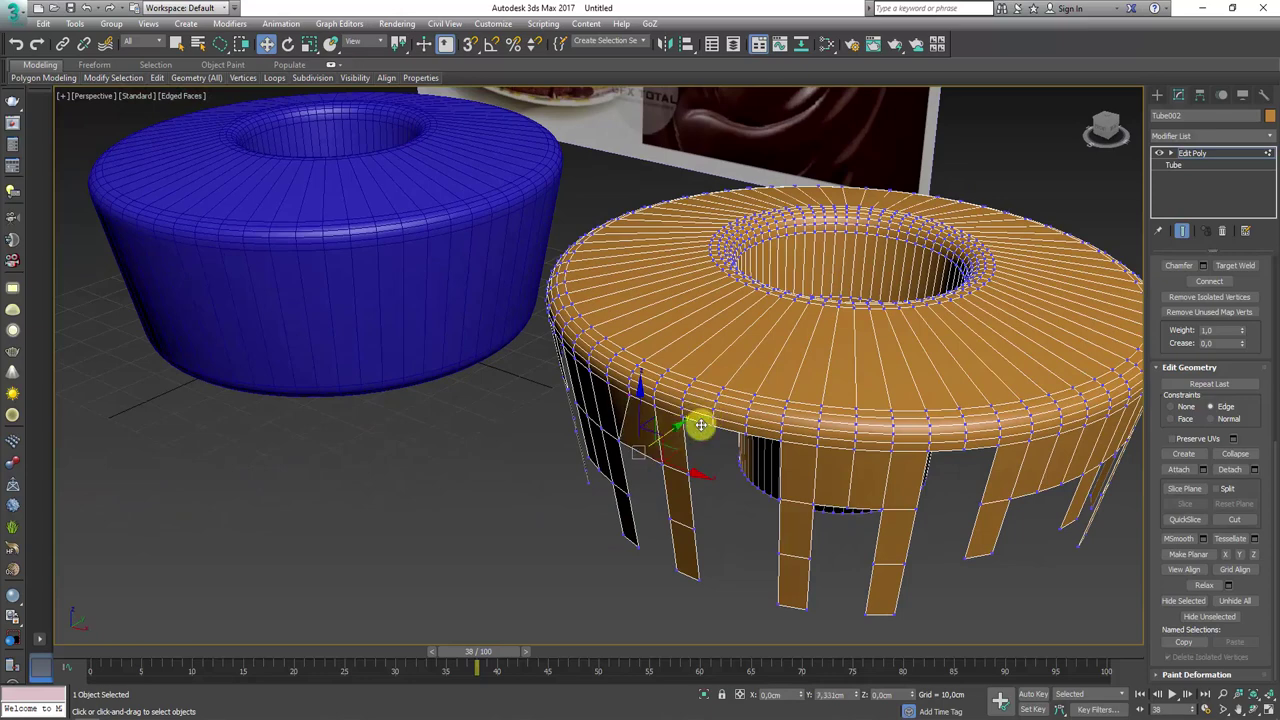
mouse_move(614, 474)
alt+middle_down()
mouse_move(660, 470)
mouse_move(648, 415)
alt+middle_up()
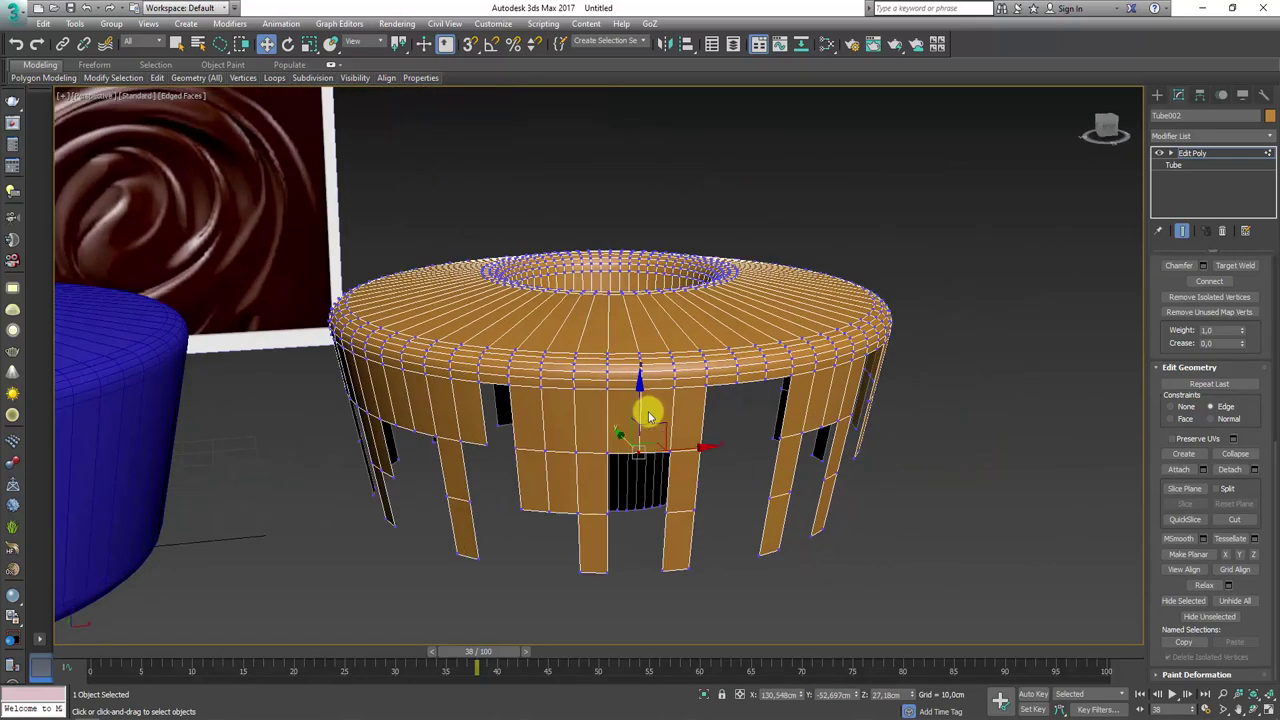
alt+middle_drag(580, 443, 530, 545)
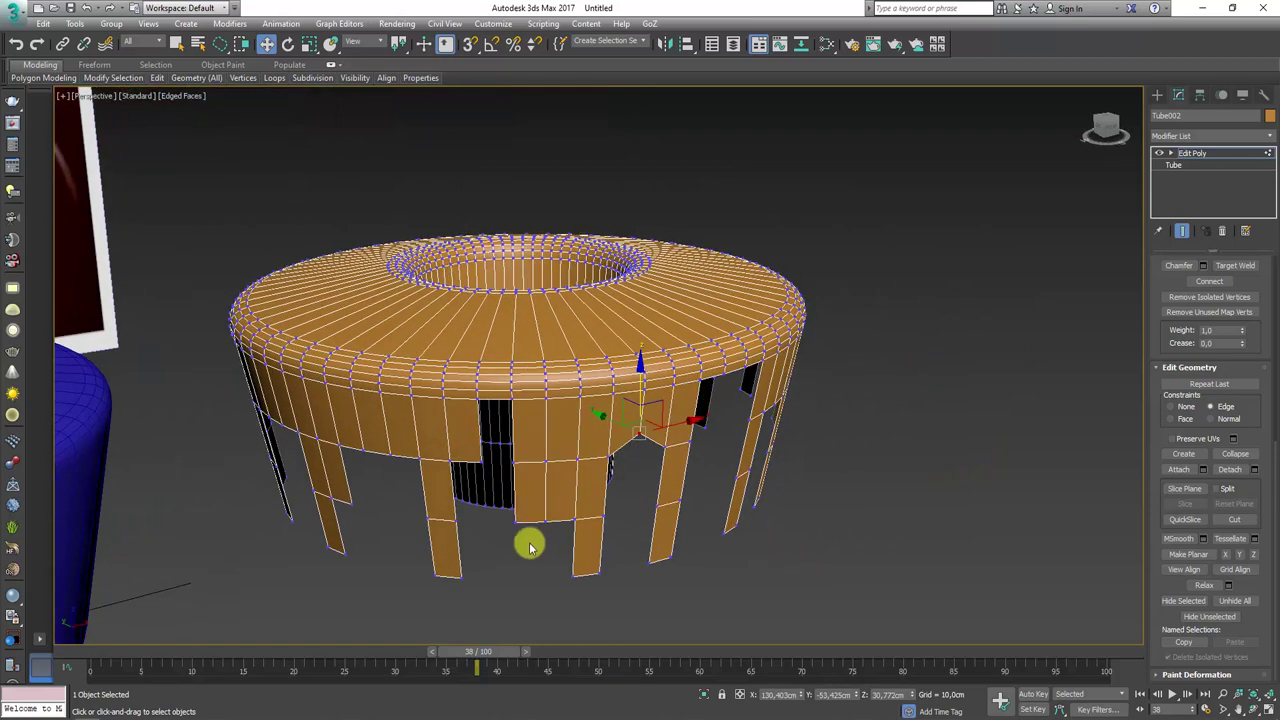
click(518, 523)
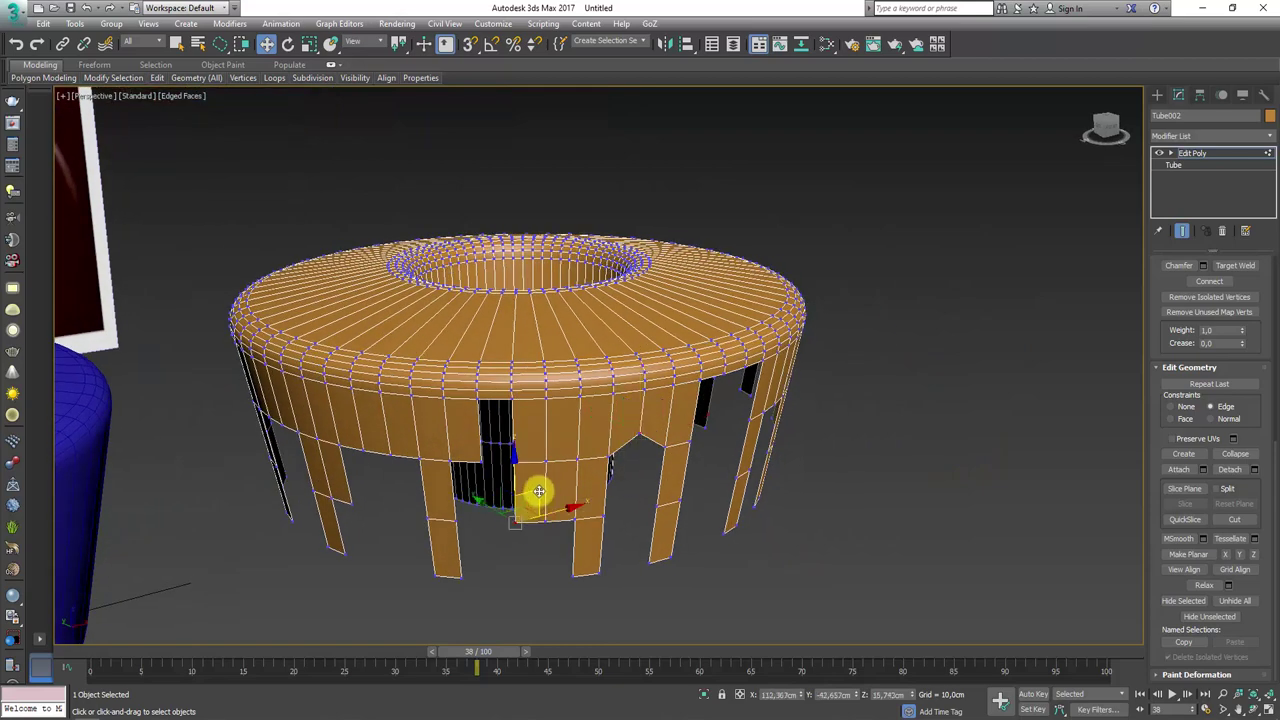
drag(546, 464, 576, 514)
- Narrow one gap and raise its top vertex so the opening becomes a pointed peak
click(536, 442)
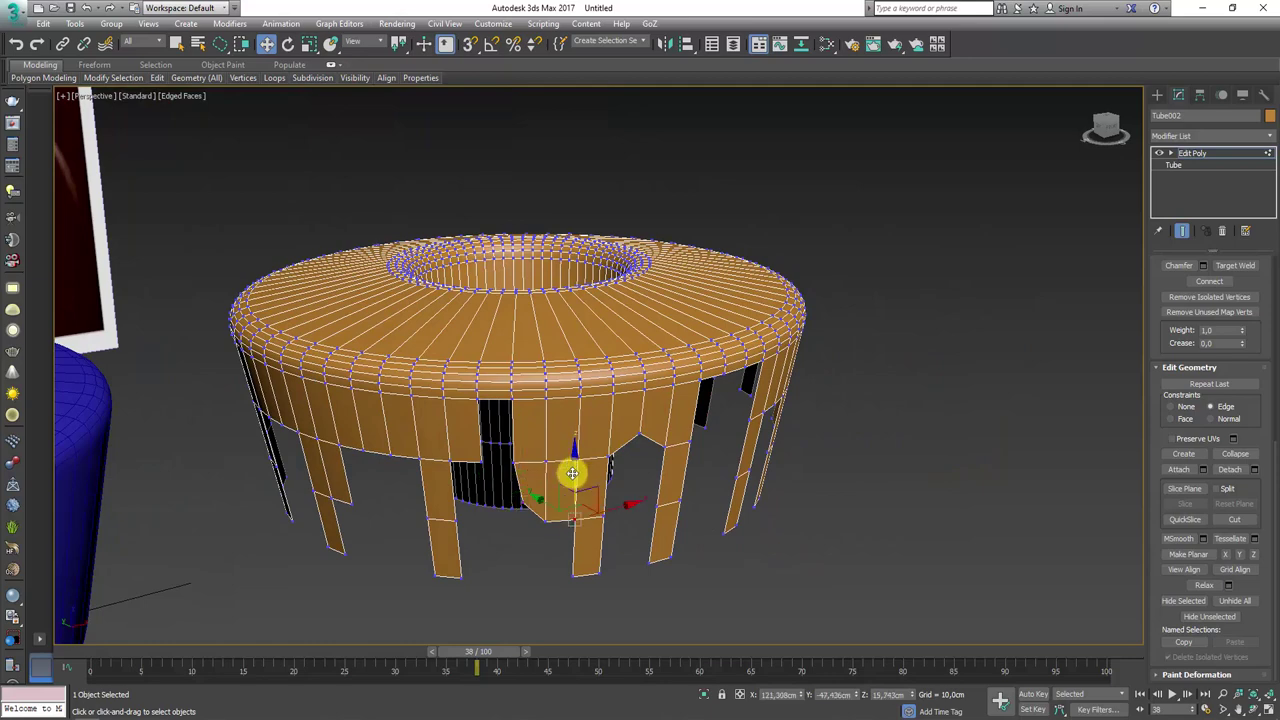
alt+middle_drag(640, 514, 591, 517)
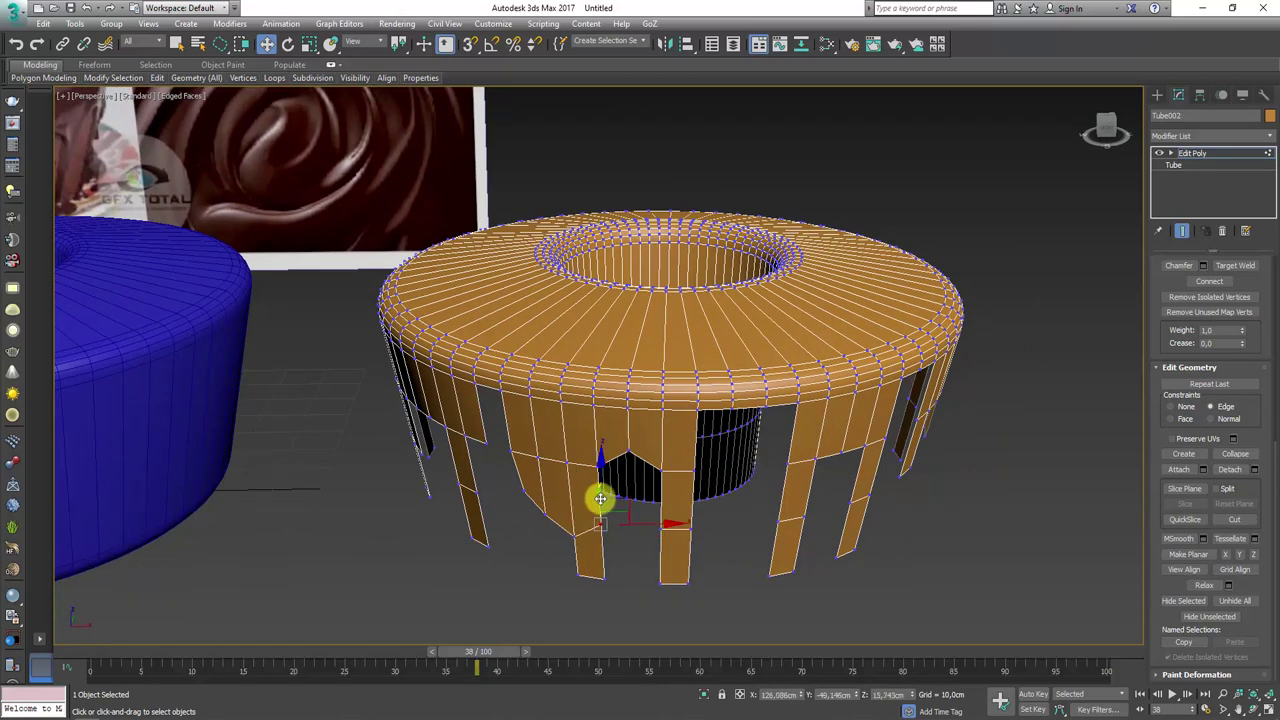
mouse_move(374, 411)
alt+middle_down()
mouse_move(617, 443)
mouse_move(530, 515)
alt+middle_up()
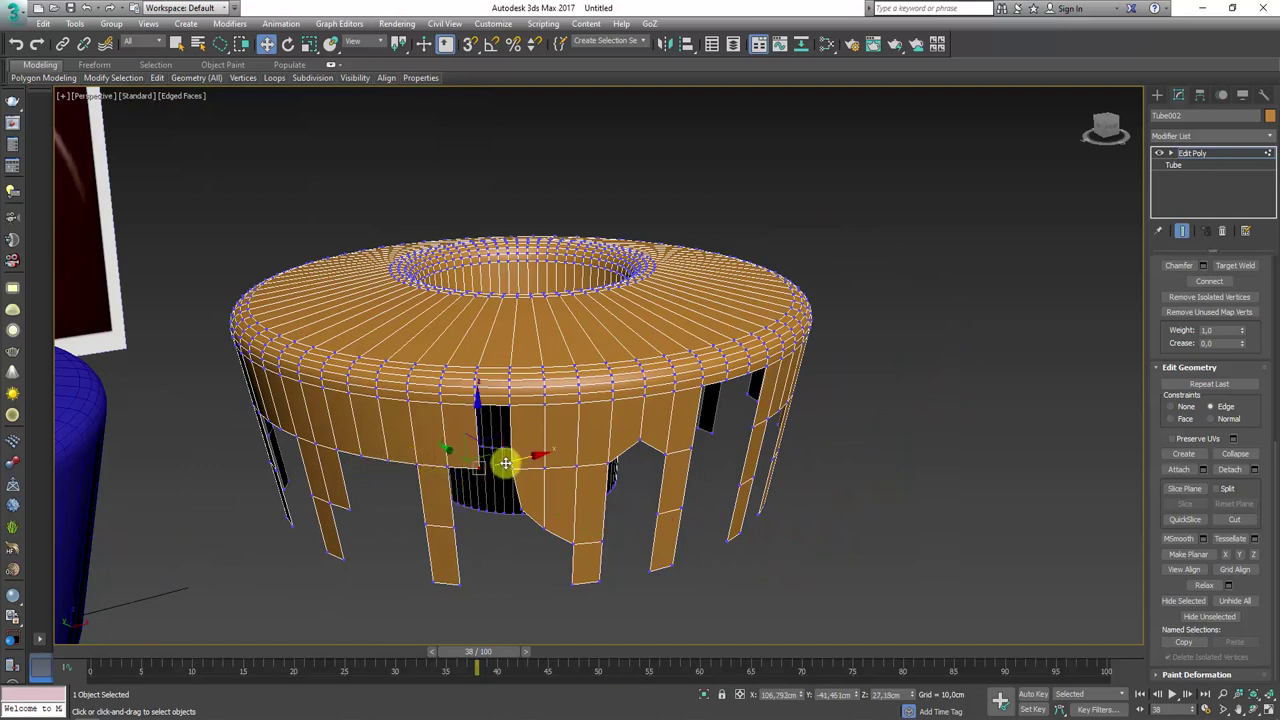
drag(493, 466, 447, 468)
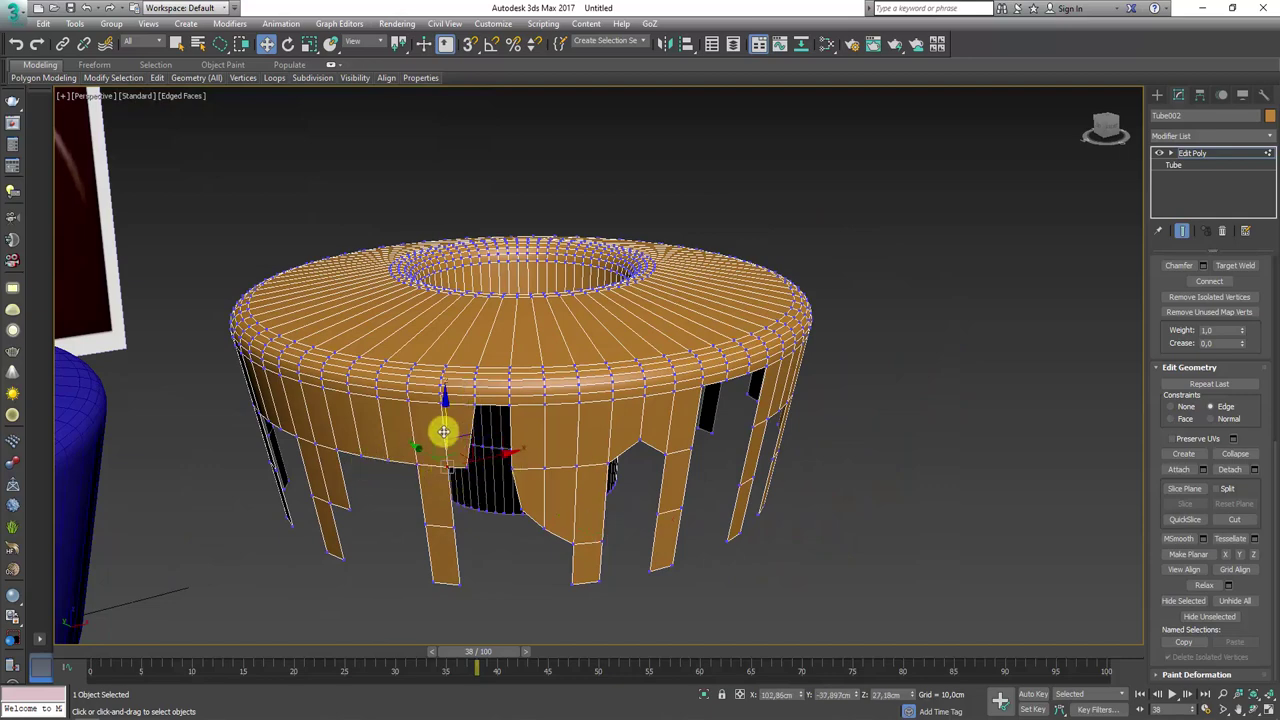
mouse_move(443, 445)
alt+middle_down()
mouse_move(491, 514)
mouse_move(591, 506)
mouse_move(573, 473)
alt+middle_up()
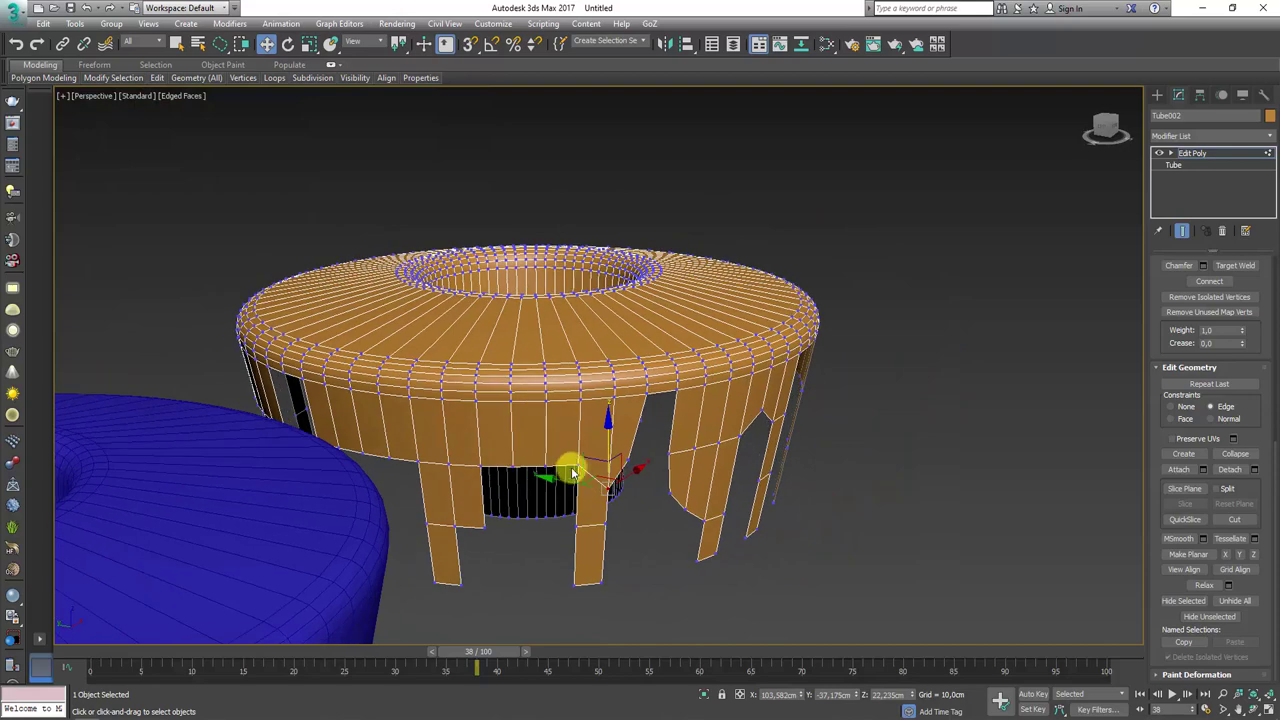
drag(575, 466, 521, 476)
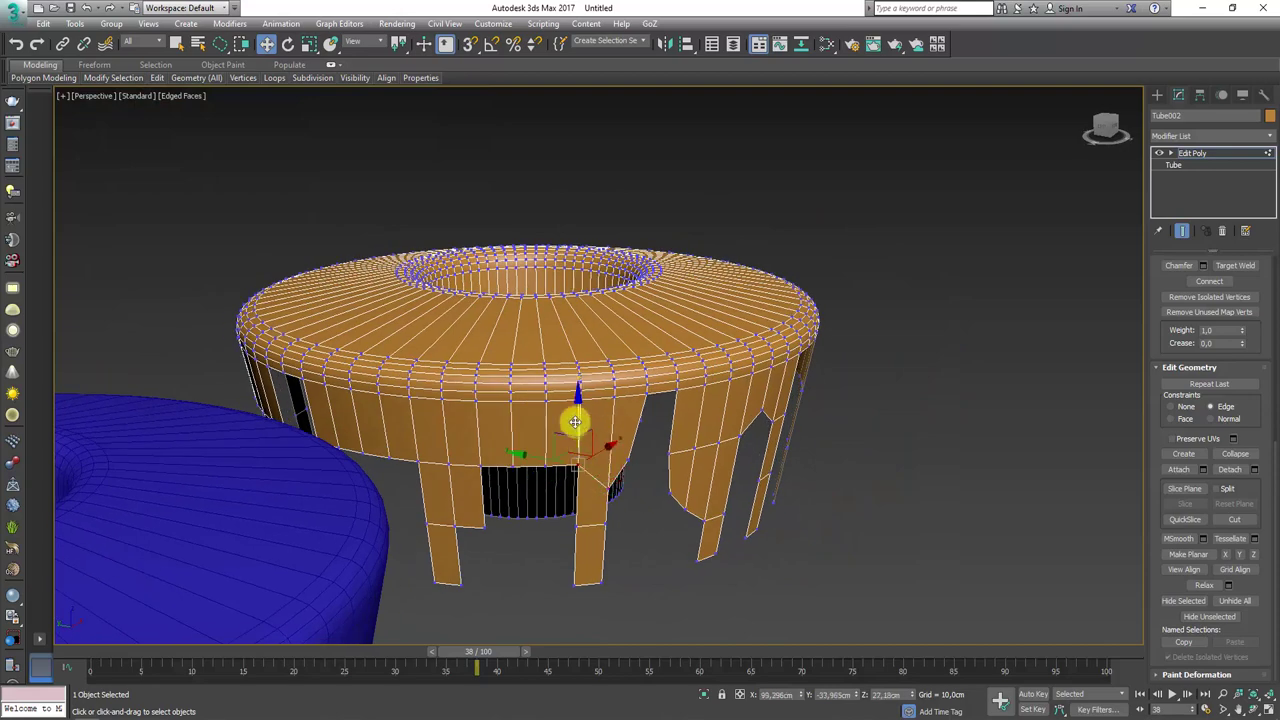
click(511, 467)
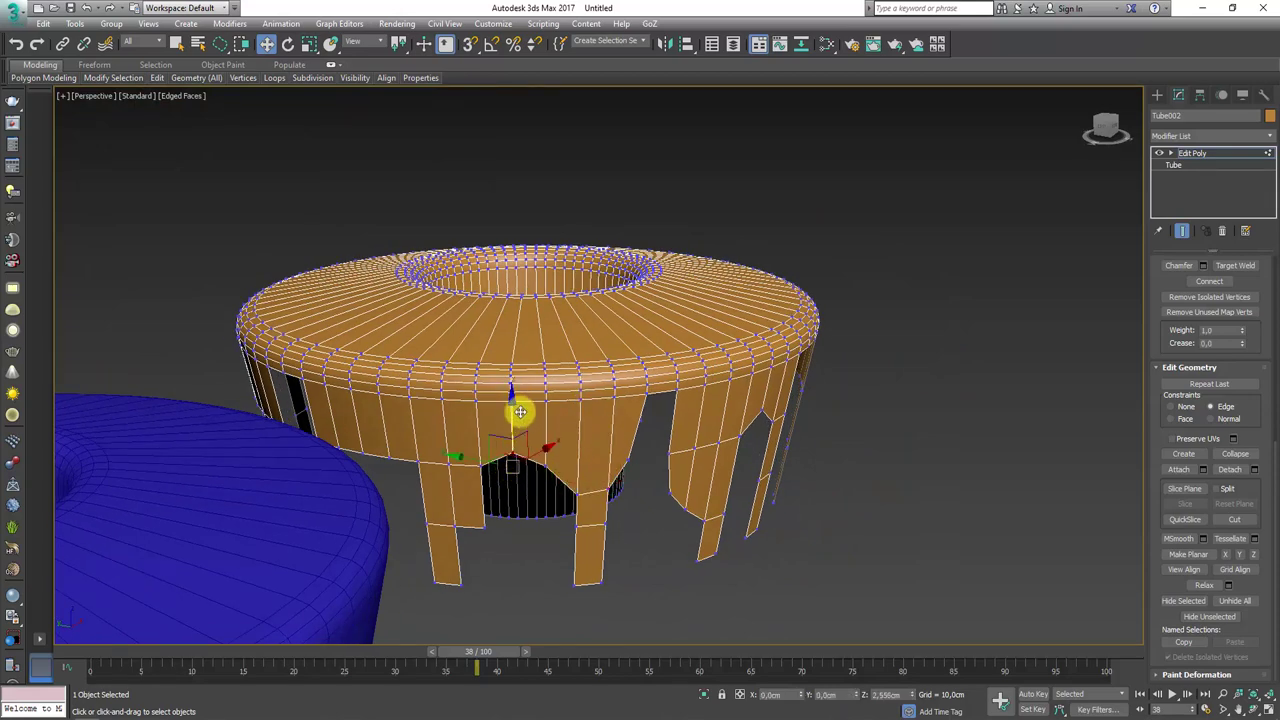
drag(520, 412, 480, 480)
click(471, 530)
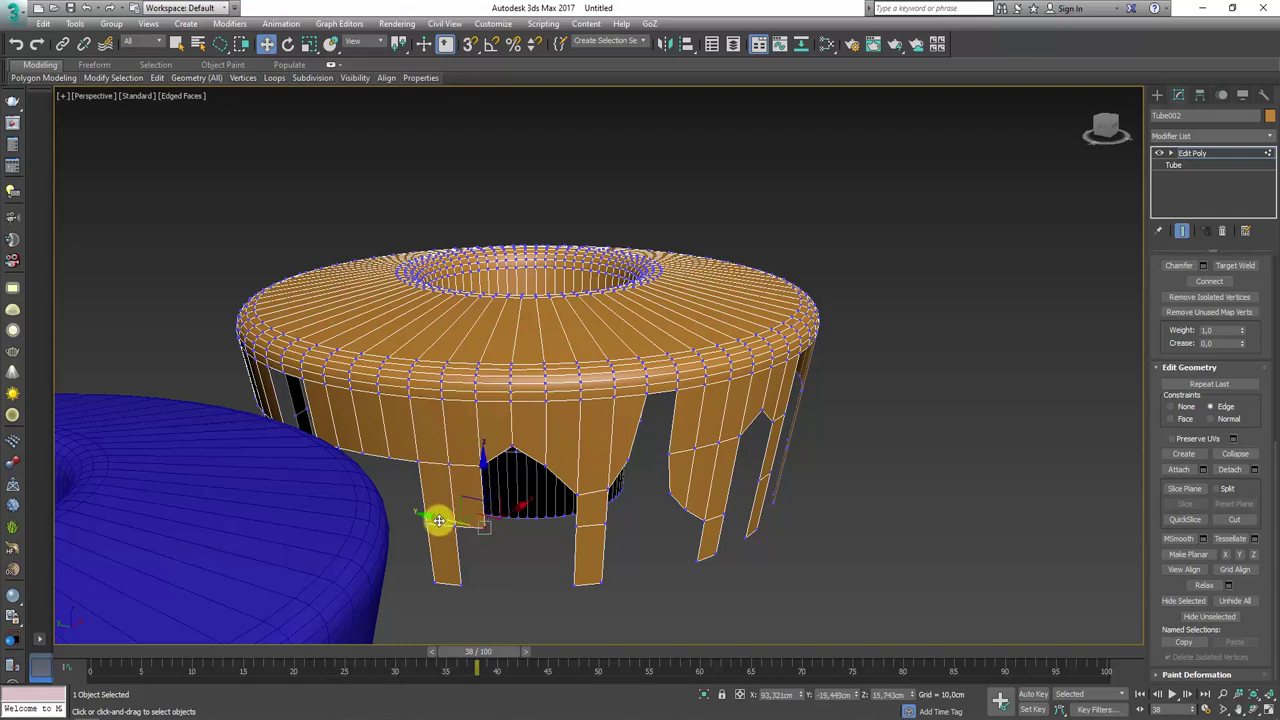
drag(438, 520, 466, 575)
- Shift a vertex at a neighbouring gap left and select points partway down another drip
mouse_move(463, 578)
alt+middle_down()
mouse_move(457, 551)
mouse_move(469, 549)
alt+middle_up()
click(374, 512)
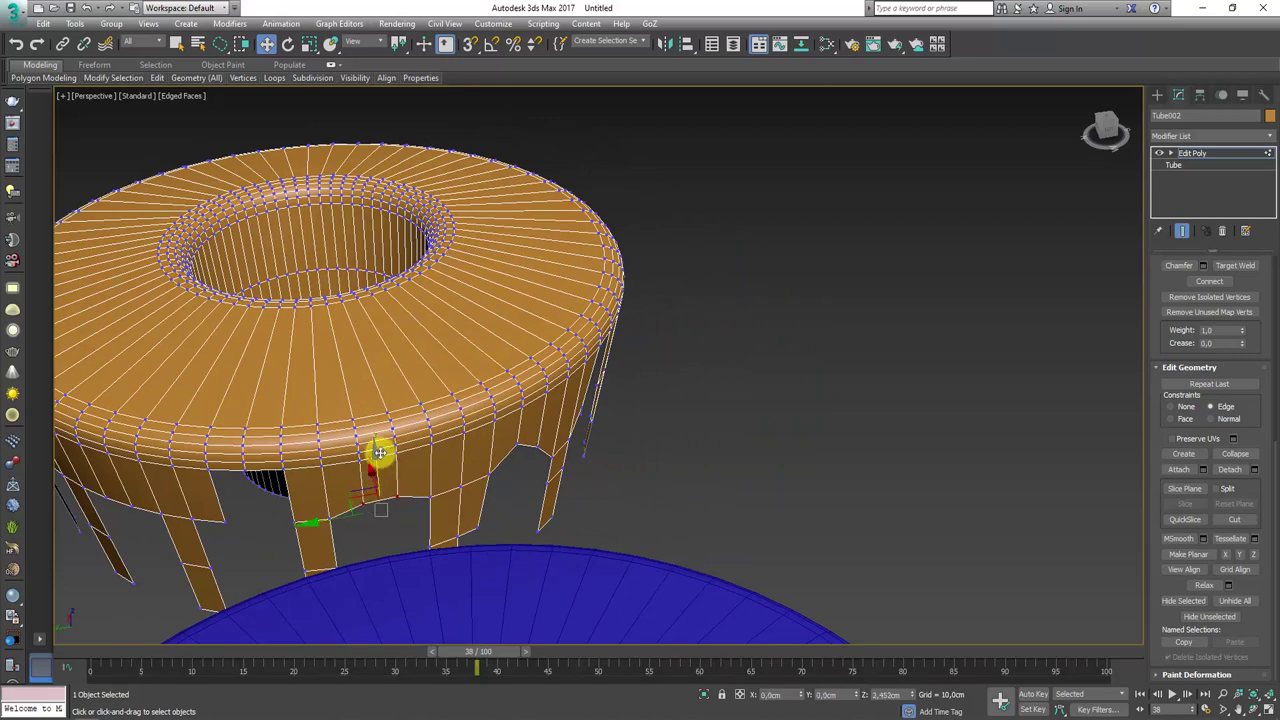
alt+middle_drag(314, 494, 672, 391)
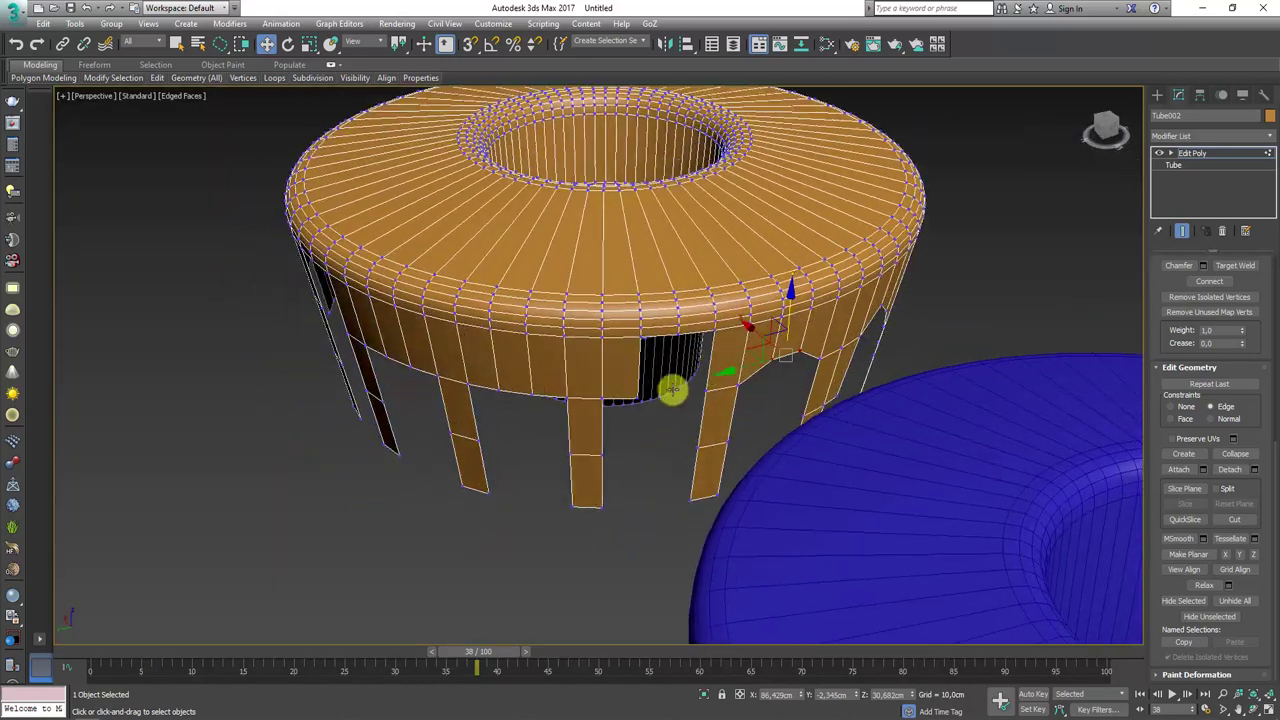
click(634, 398)
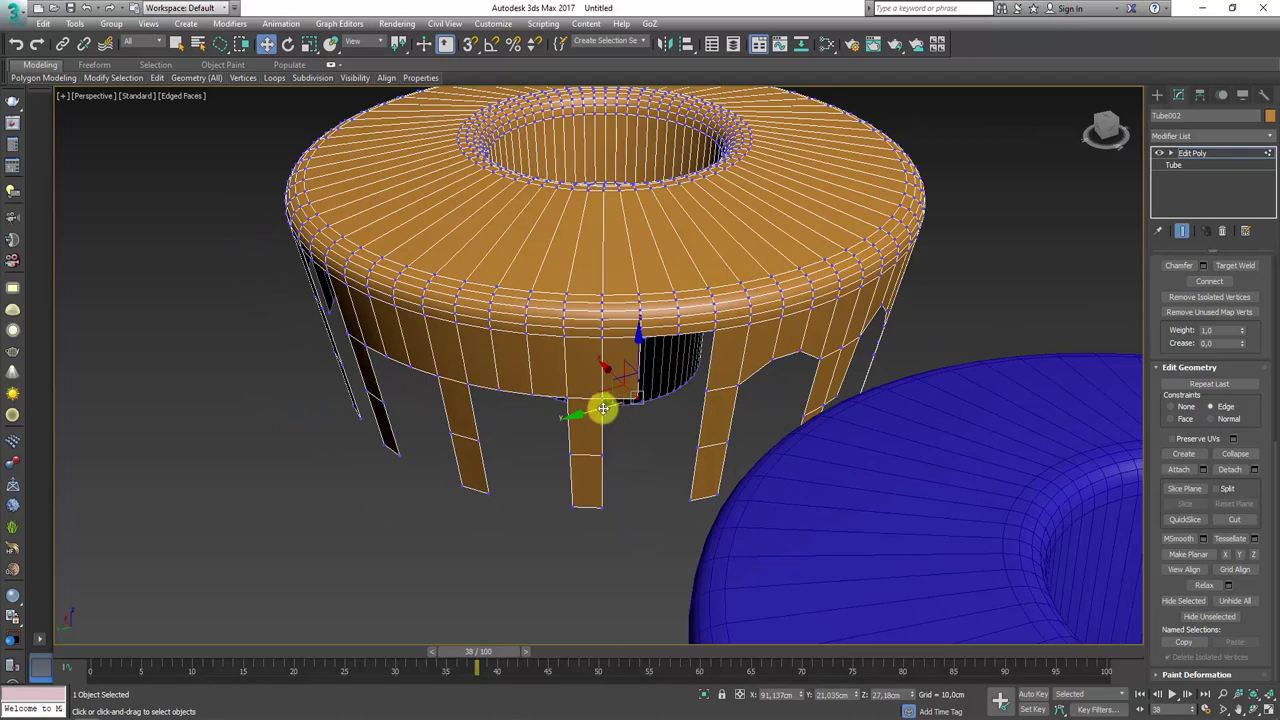
drag(590, 411, 626, 356)
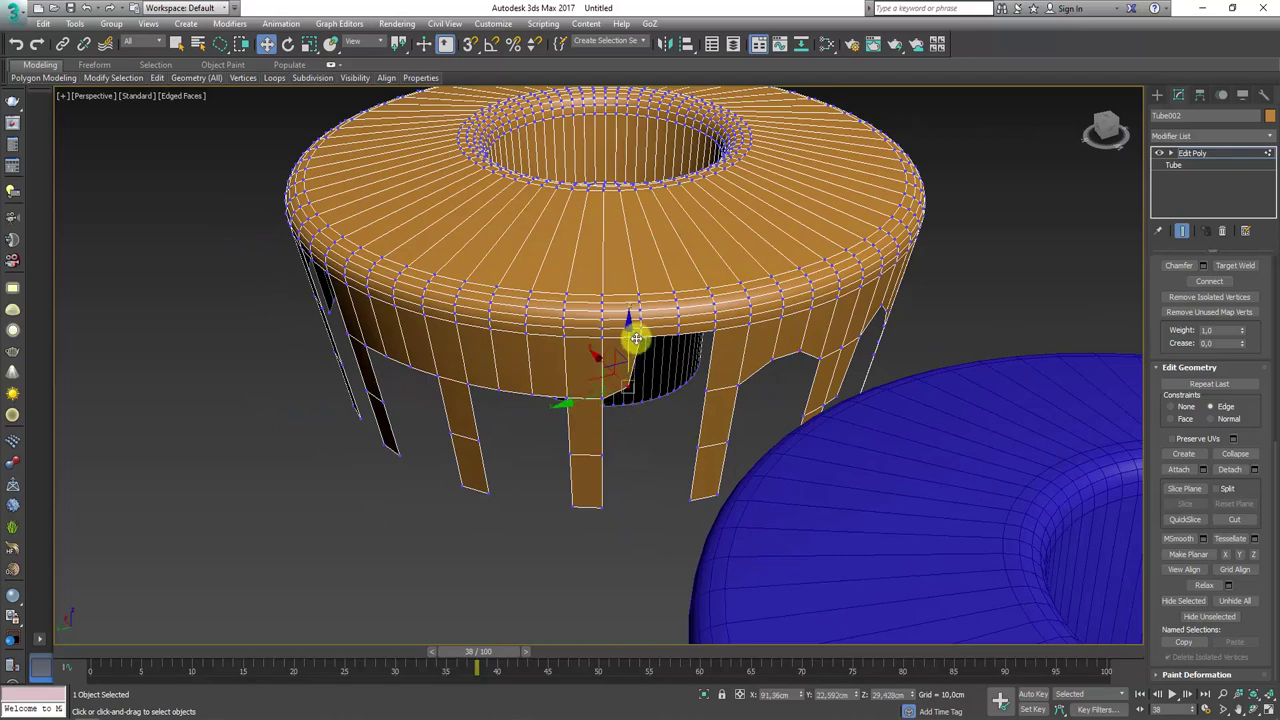
alt+middle_drag(634, 337, 517, 374)
scroll(397, 425, up, 3)
scroll(397, 425, down, 3)
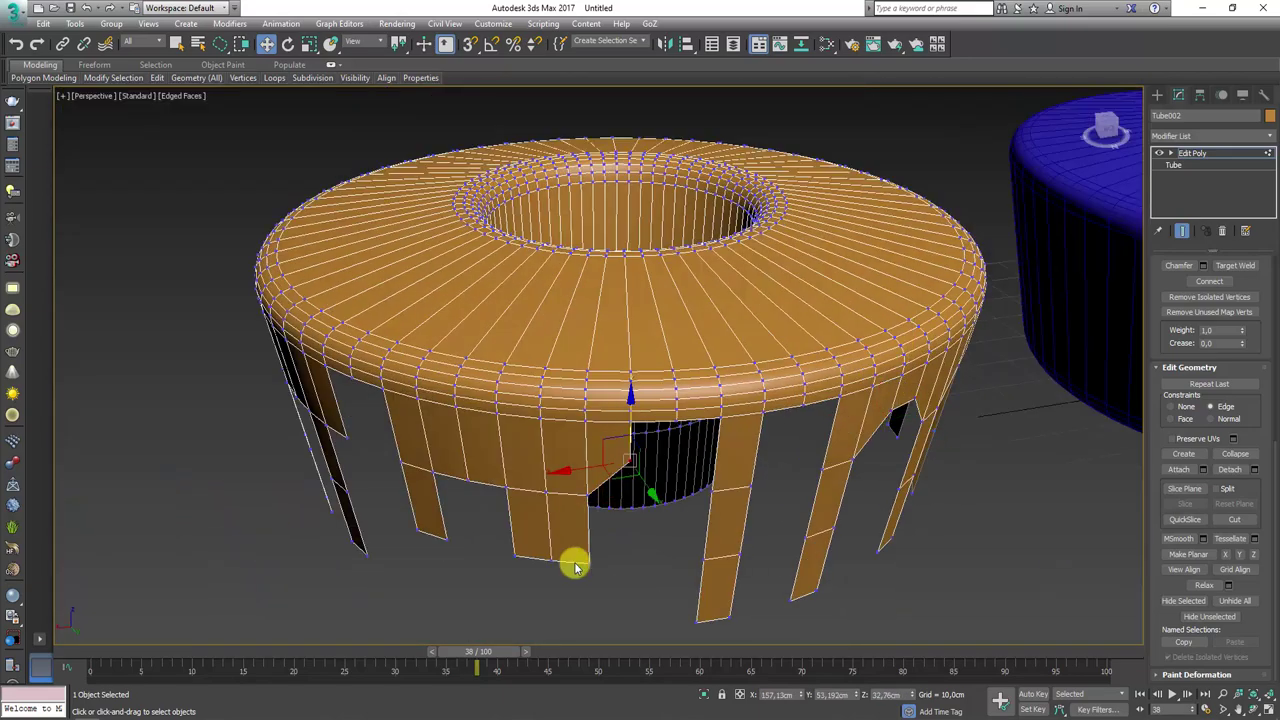
click(546, 574)
click(486, 423)
mouse_move(486, 423)
alt+middle_down()
mouse_move(462, 455)
mouse_move(571, 394)
mouse_move(434, 437)
mouse_move(471, 429)
mouse_move(603, 474)
mouse_move(766, 477)
mouse_move(730, 460)
mouse_move(625, 471)
alt+middle_up()
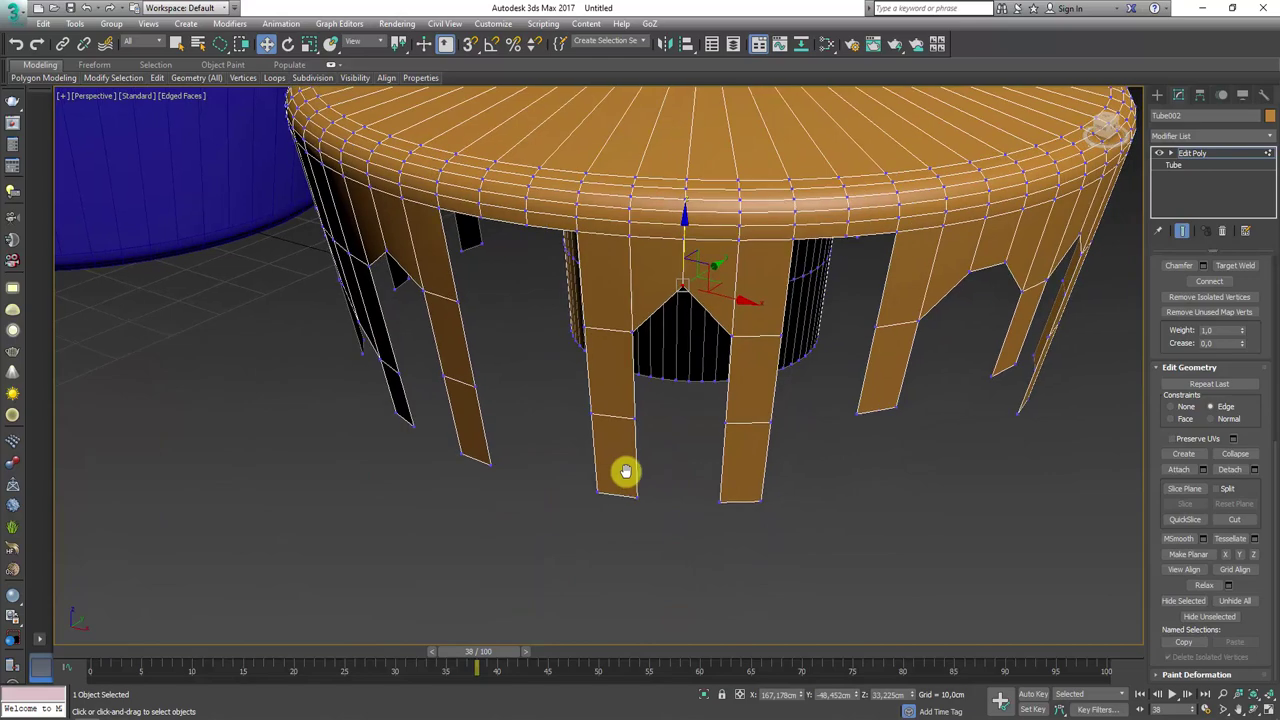
mouse_move(489, 453)
alt+middle_down()
mouse_move(760, 354)
mouse_move(757, 397)
mouse_move(769, 341)
alt+middle_up()
drag(725, 340, 733, 345)
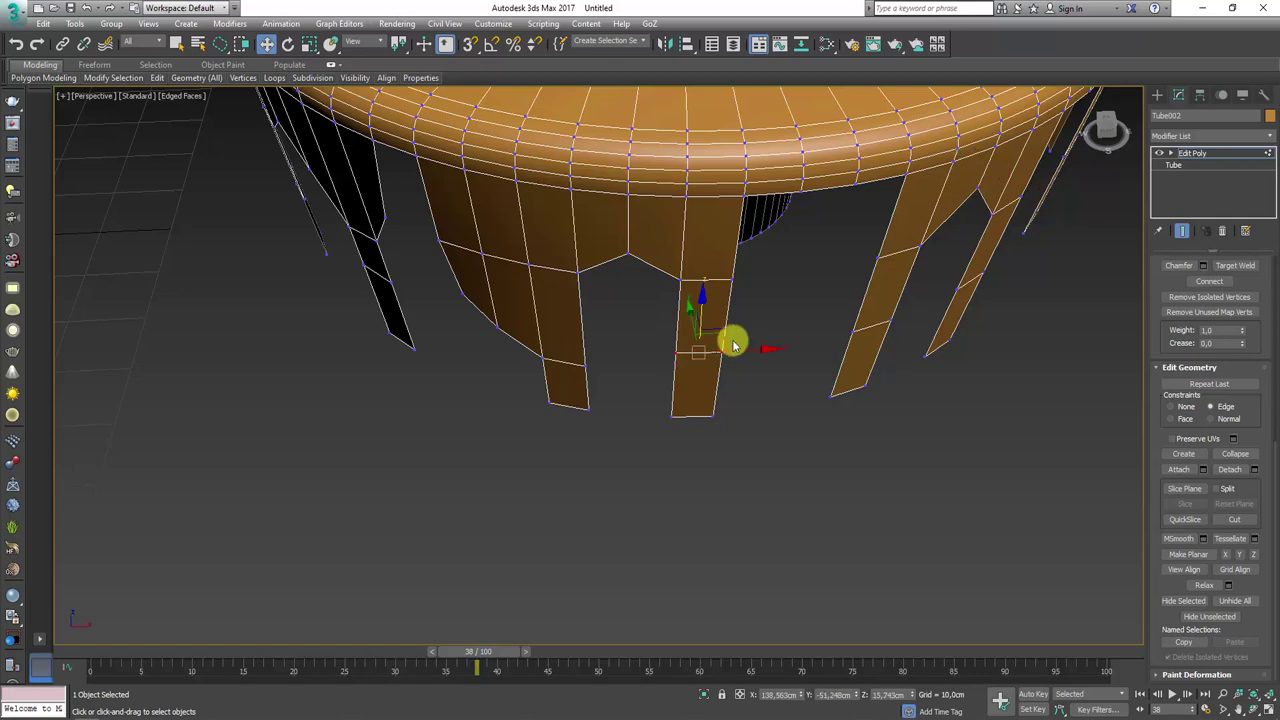
- Switch to the Scale tool and select the bottom points of the right drip
key(e)
key(r)
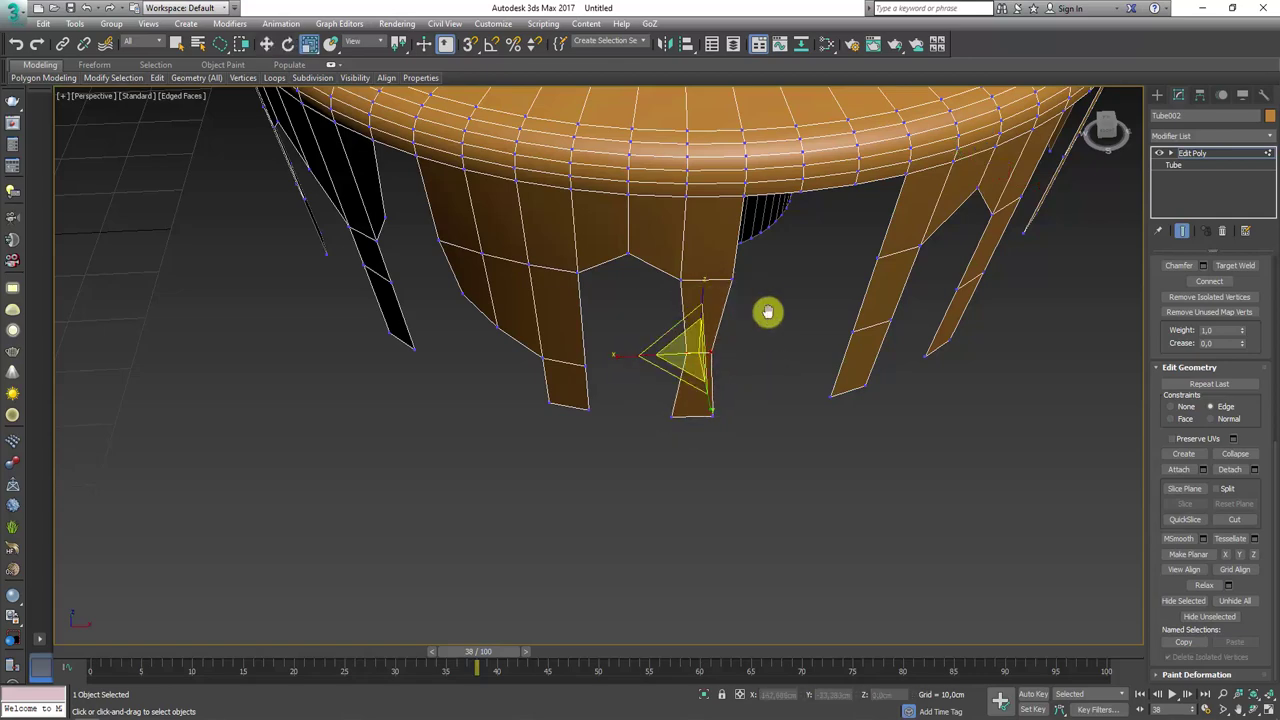
alt+middle_drag(766, 309, 743, 370)
drag(805, 398, 914, 434)
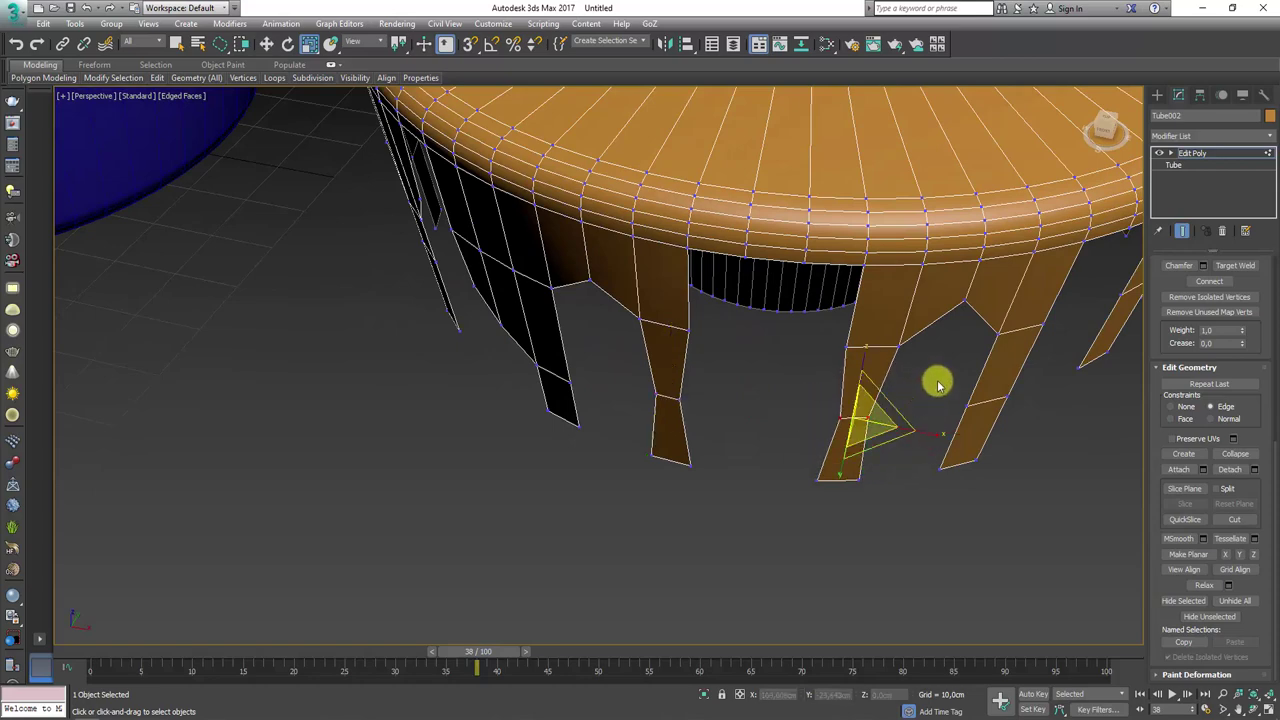
- Select edges on another drip leg and a vertical edge on the front leg
mouse_move(937, 380)
alt+middle_down()
mouse_move(729, 420)
mouse_move(740, 547)
mouse_move(705, 456)
mouse_move(831, 300)
mouse_move(886, 414)
mouse_move(774, 380)
mouse_move(773, 401)
alt+middle_up()
click(773, 401)
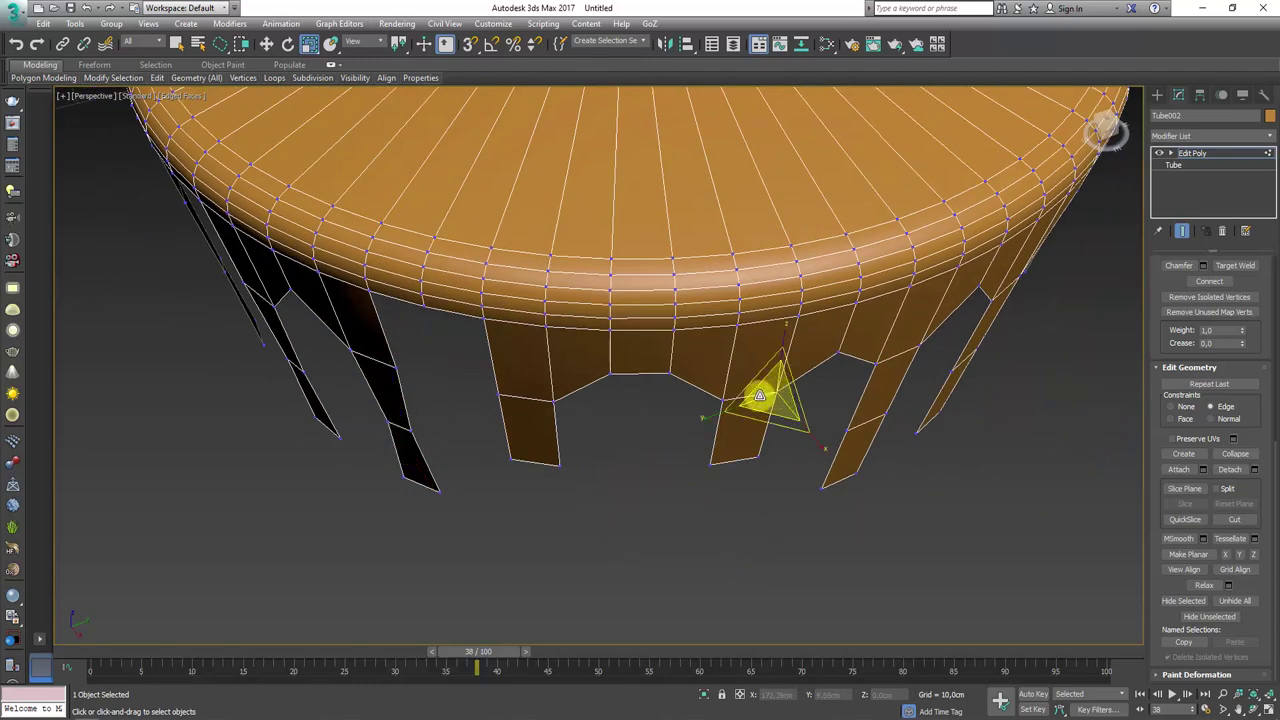
click(709, 417)
click(700, 417)
click(709, 417)
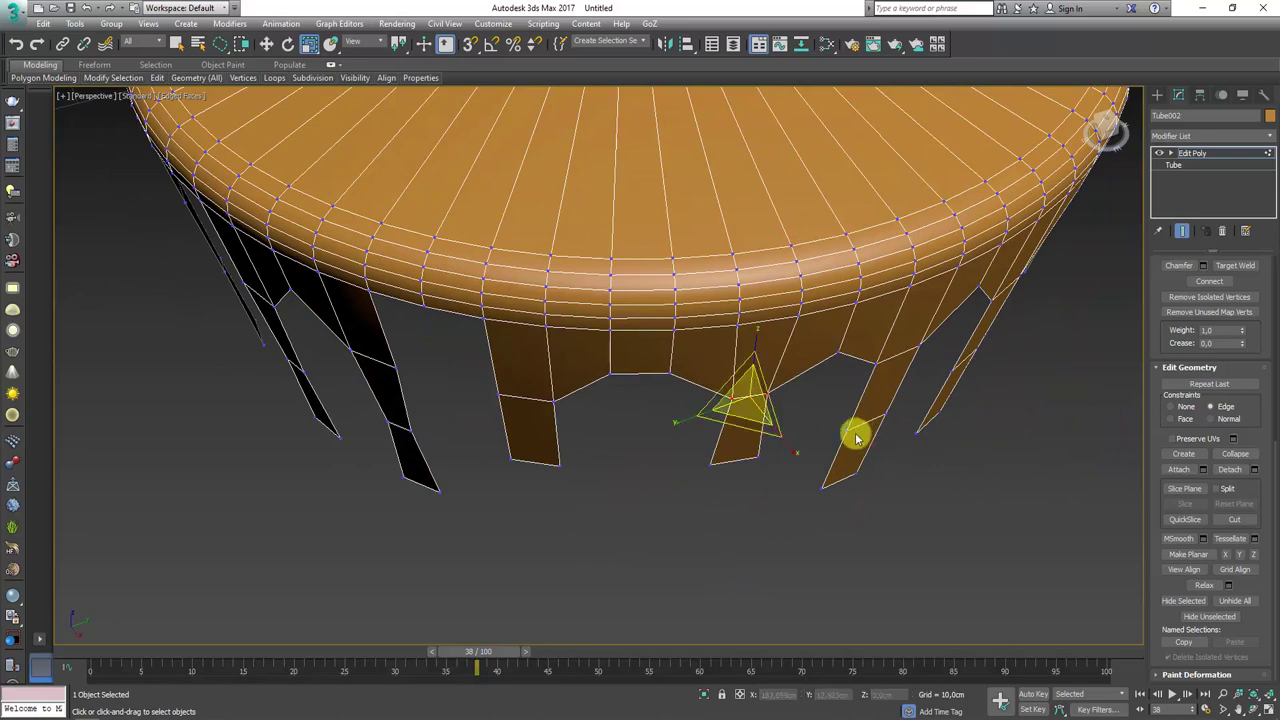
mouse_move(854, 434)
alt+middle_down()
mouse_move(746, 431)
mouse_move(694, 446)
alt+middle_up()
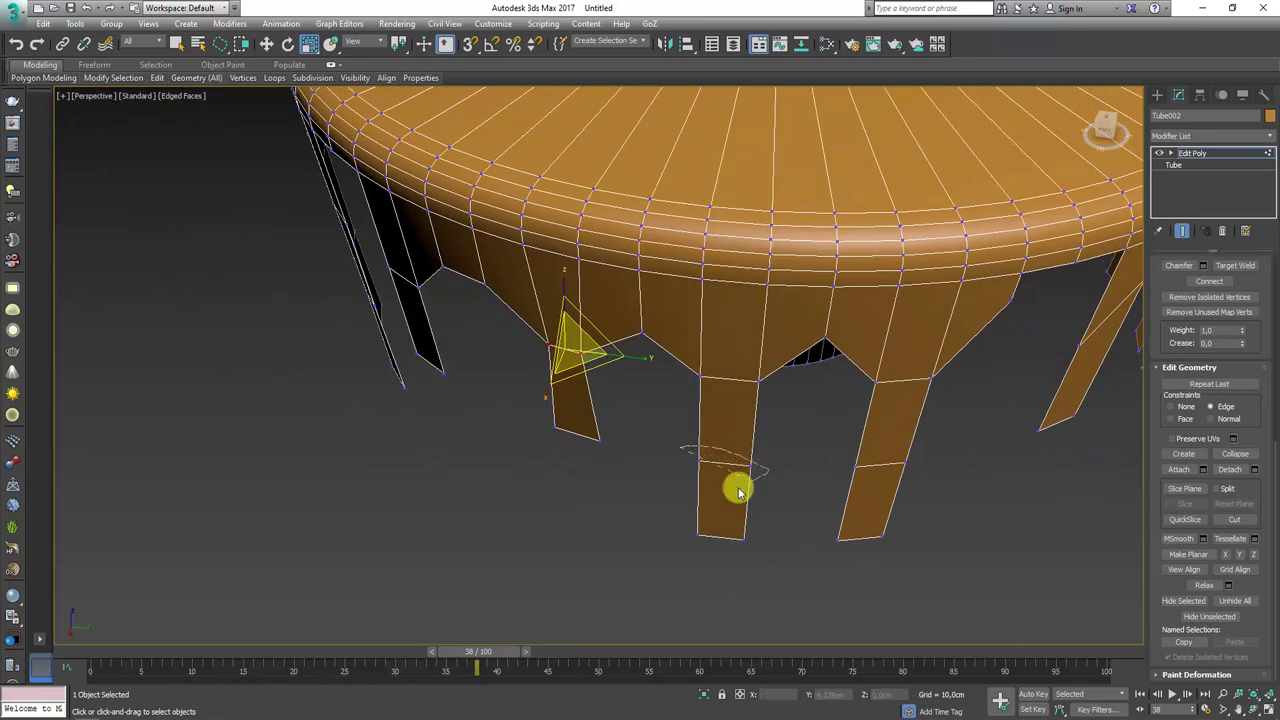
click(722, 472)
- Select the vertices at one drip leg's tip, checking them from several angles
mouse_move(948, 437)
alt+middle_down()
mouse_move(780, 437)
mouse_move(854, 429)
alt+middle_up()
scroll(801, 357, down, 5)
mouse_move(801, 357)
alt+middle_down()
mouse_move(846, 409)
mouse_move(794, 443)
alt+middle_up()
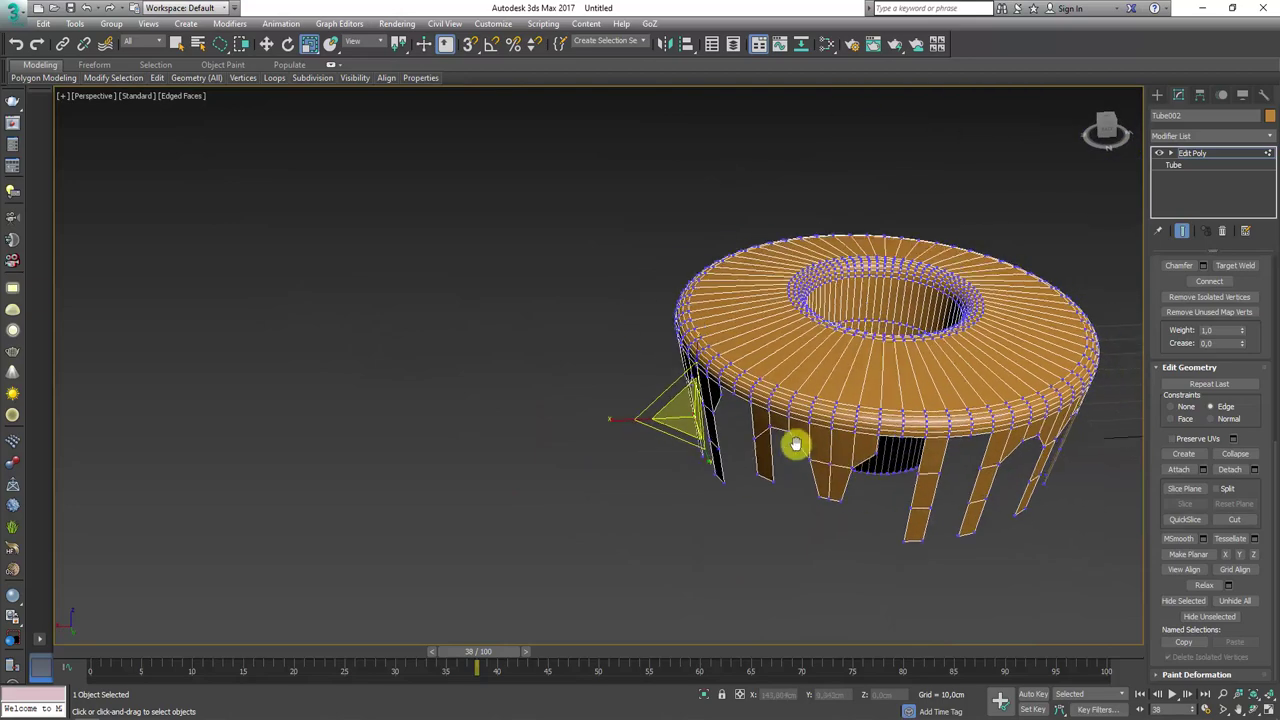
scroll(586, 368, up, 5)
mouse_move(605, 427)
alt+middle_down()
mouse_move(611, 529)
mouse_move(600, 462)
alt+middle_up()
drag(613, 540, 586, 514)
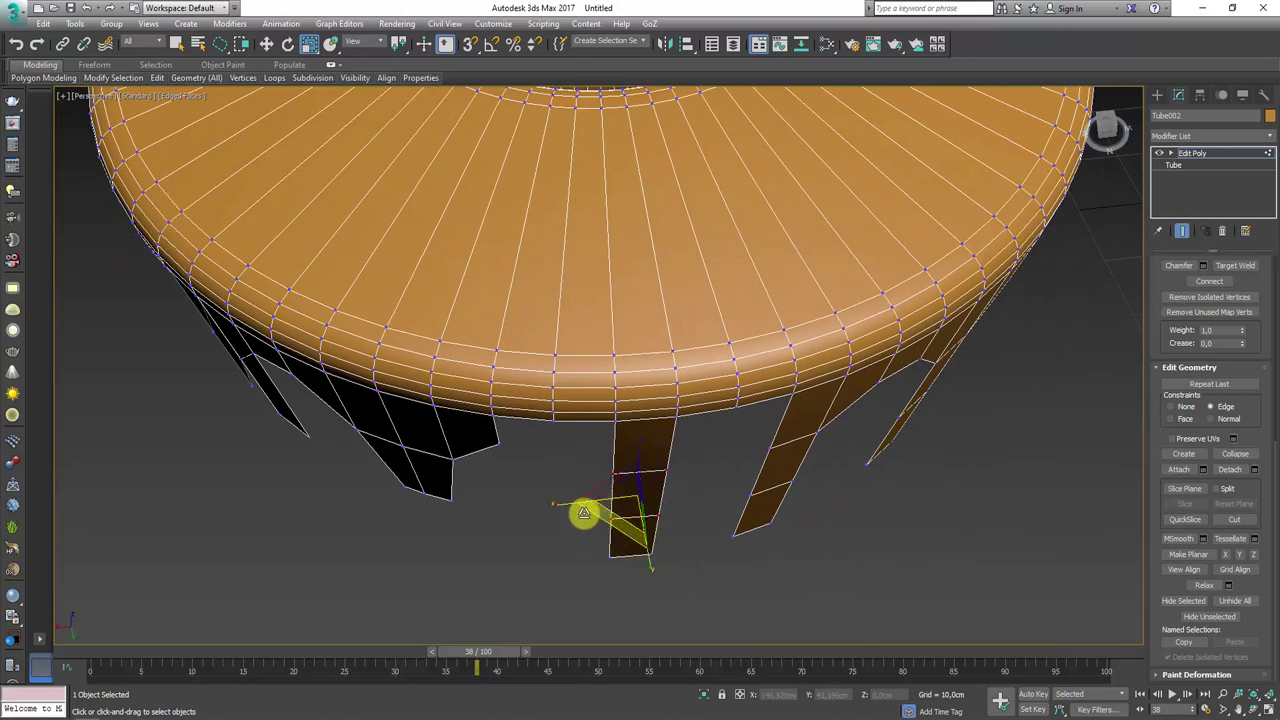
alt+middle_drag(674, 520, 650, 470)
scroll(650, 468, down, 8)
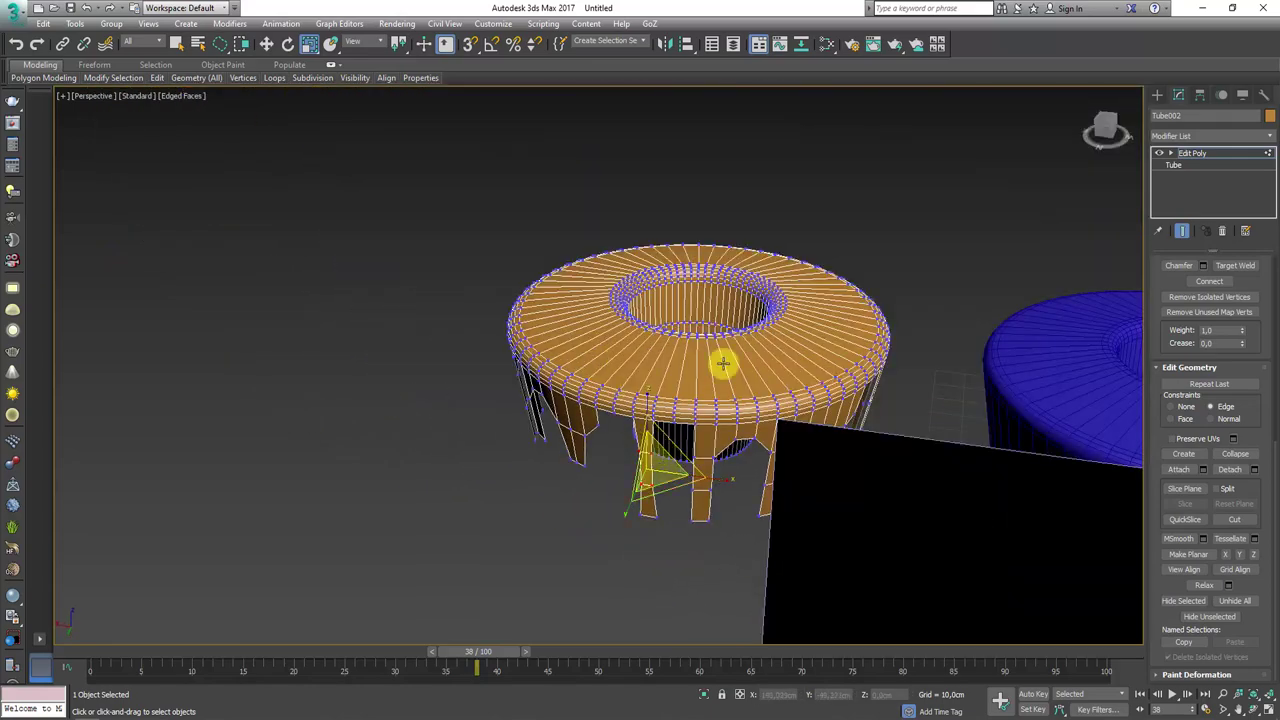
mouse_move(723, 366)
alt+middle_down()
mouse_move(1094, 354)
mouse_move(614, 340)
alt+middle_up()
scroll(614, 340, up, 4)
middle_drag(349, 340, 811, 334)
scroll(811, 334, up, 2)
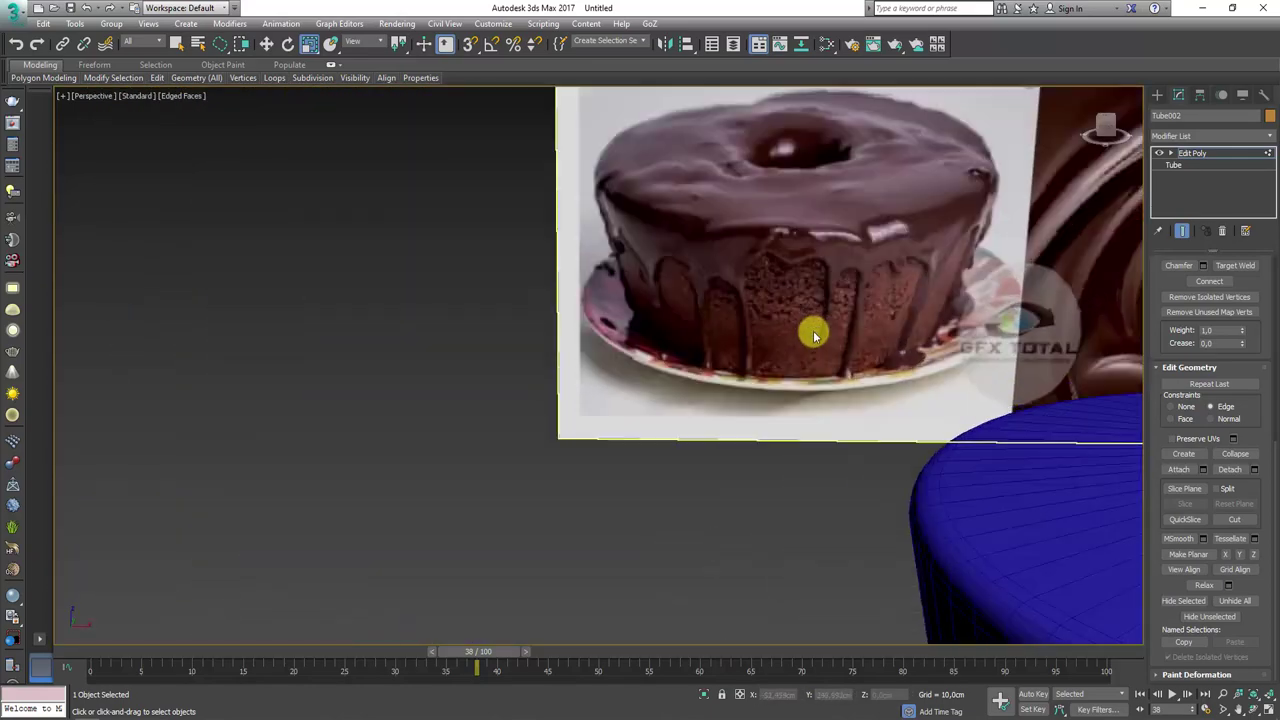
scroll(768, 311, up, 3)
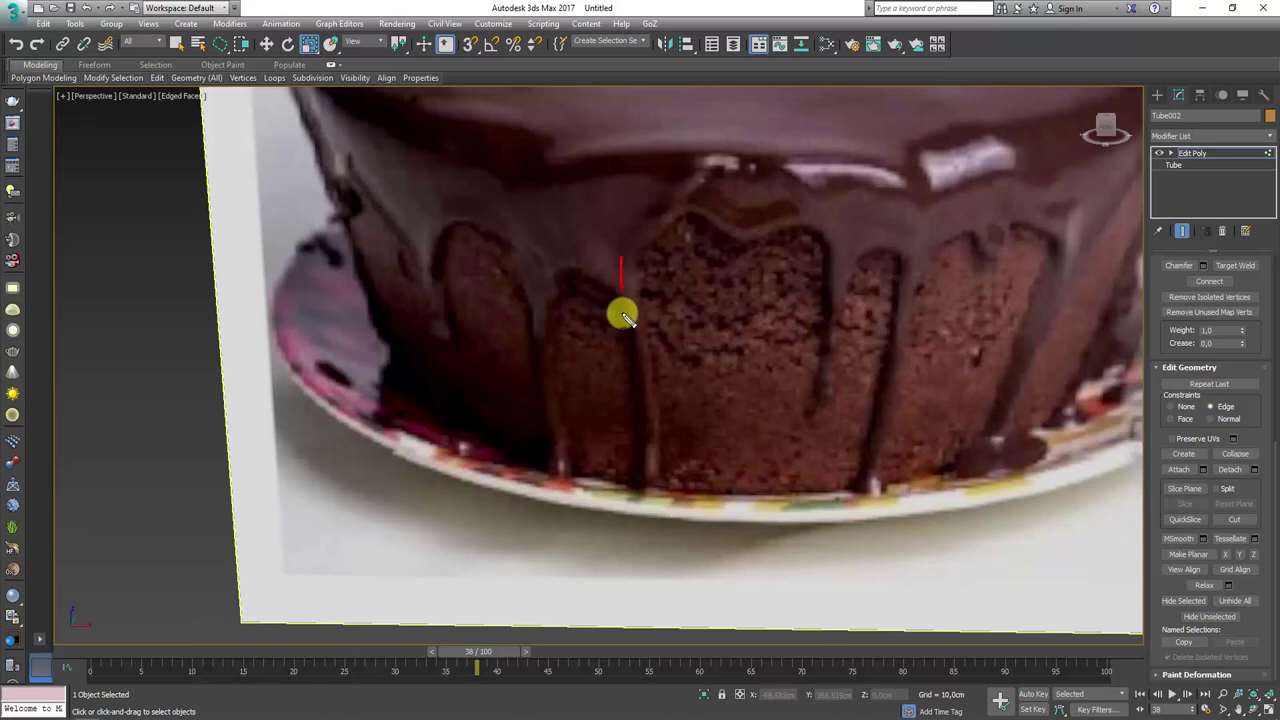
click(621, 465)
right_click(621, 465)
click(638, 265)
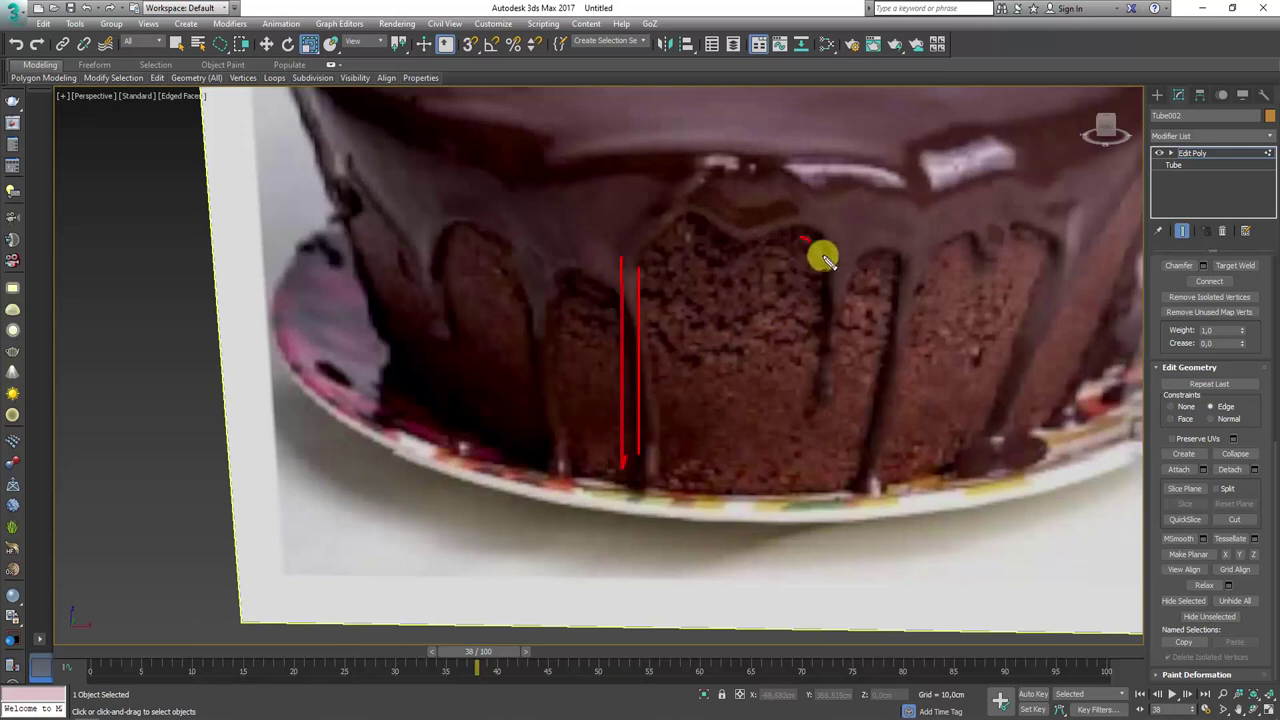
mouse_move(822, 257)
mouse_down()
mouse_move(815, 350)
mouse_move(880, 247)
mouse_up()
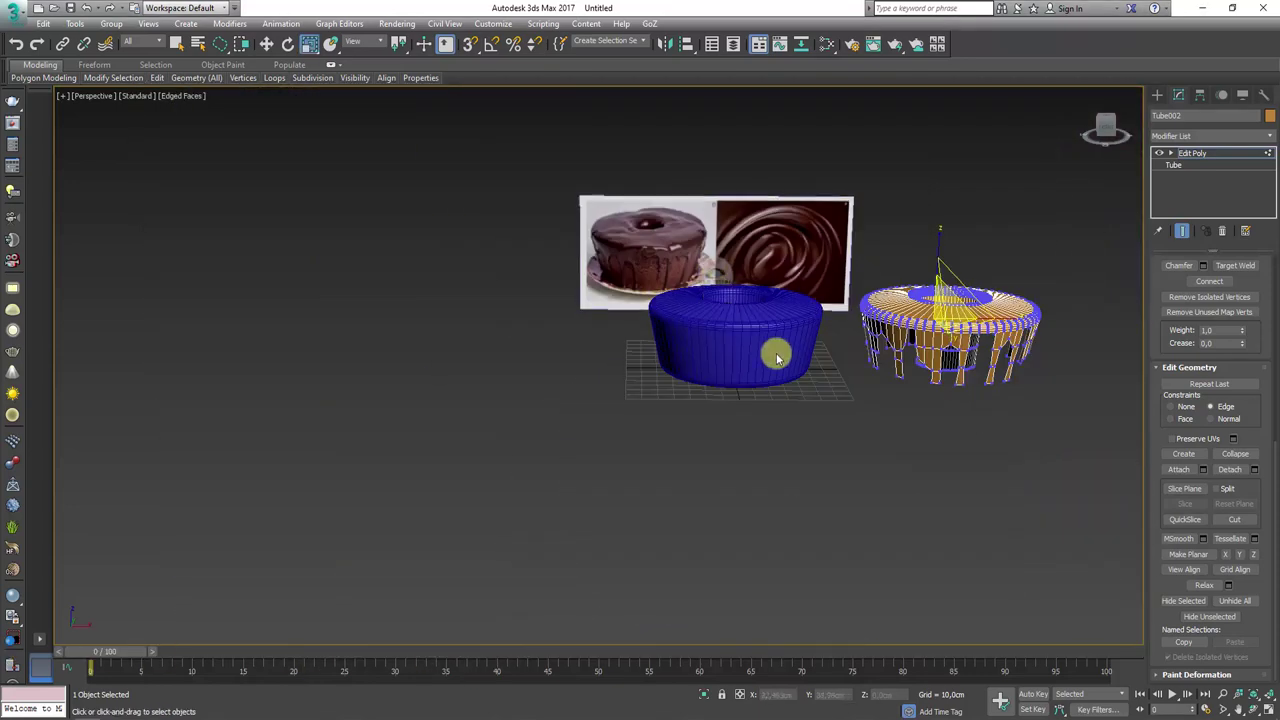
- Shorten the right and centre drip legs by moving their bottom edges up along Z
mouse_move(733, 437)
alt+middle_down()
mouse_move(791, 426)
mouse_move(617, 363)
mouse_move(794, 434)
mouse_move(515, 325)
mouse_move(609, 437)
mouse_move(611, 497)
mouse_move(620, 460)
mouse_move(651, 471)
alt+middle_up()
mouse_move(651, 471)
mouse_down()
mouse_move(511, 506)
mouse_move(586, 486)
mouse_up()
middle_drag(591, 500, 667, 404)
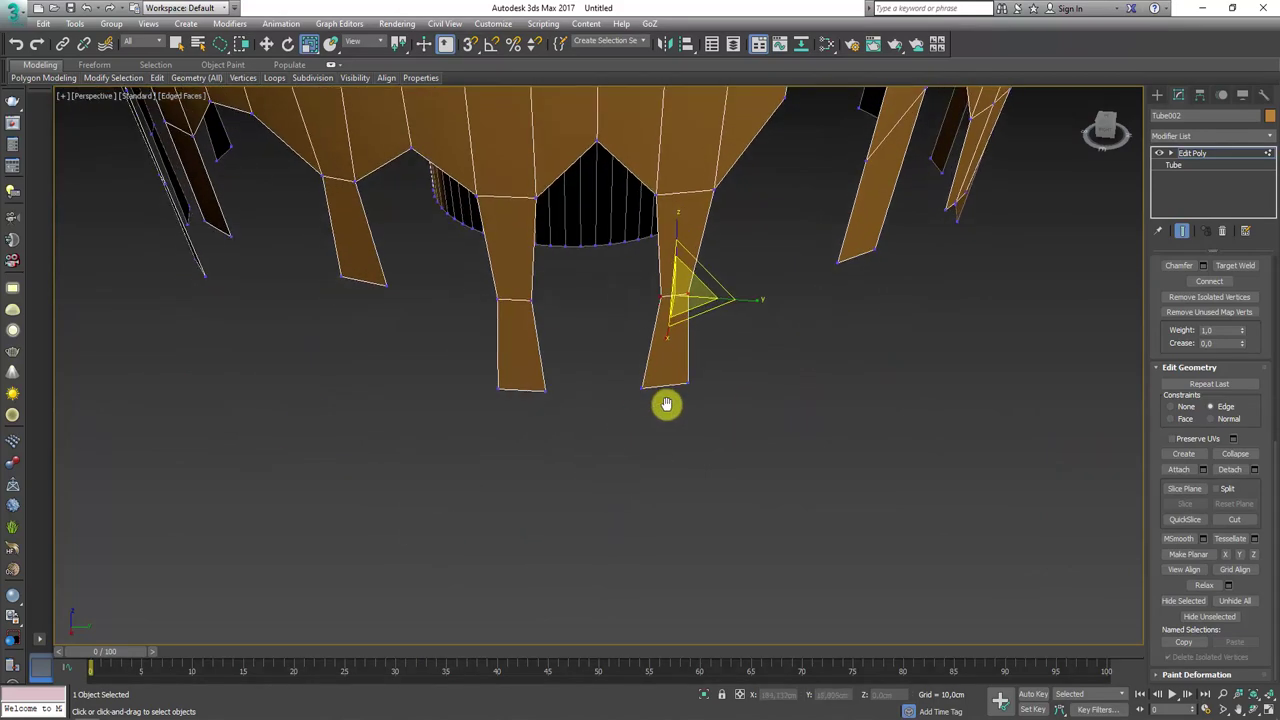
key(w)
alt+middle_drag(677, 343, 671, 355)
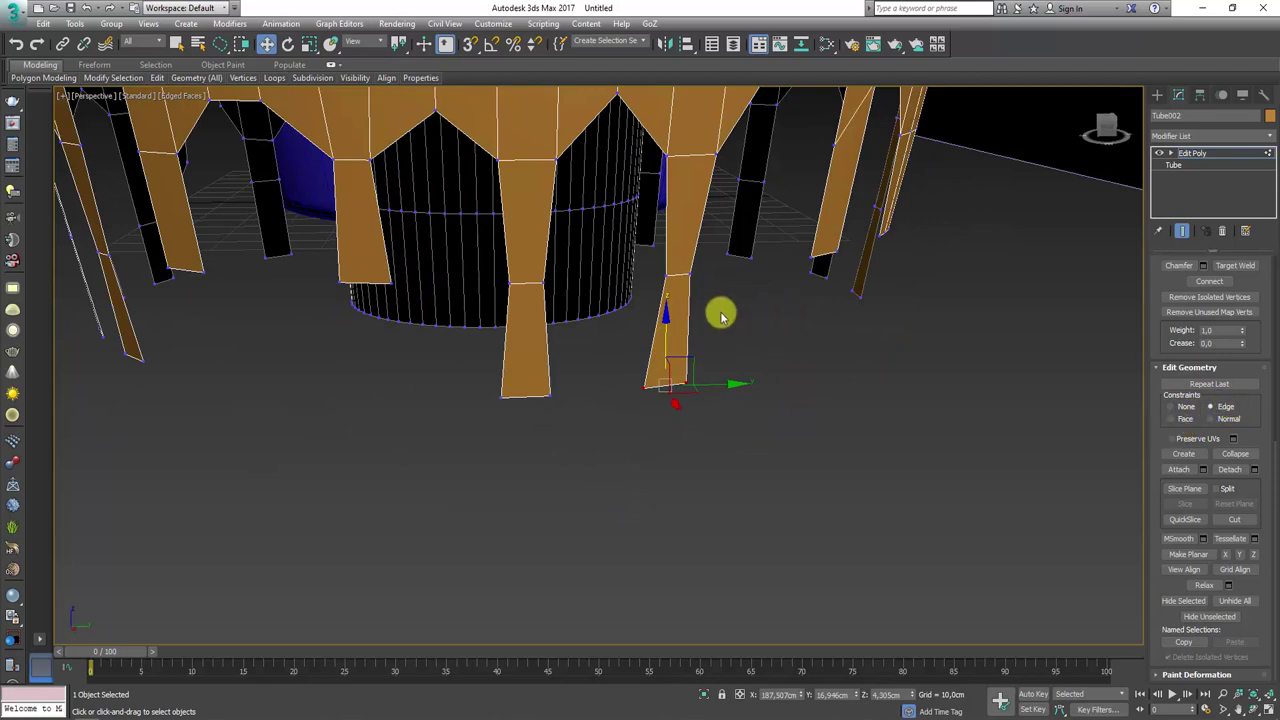
drag(664, 330, 671, 286)
drag(611, 389, 489, 417)
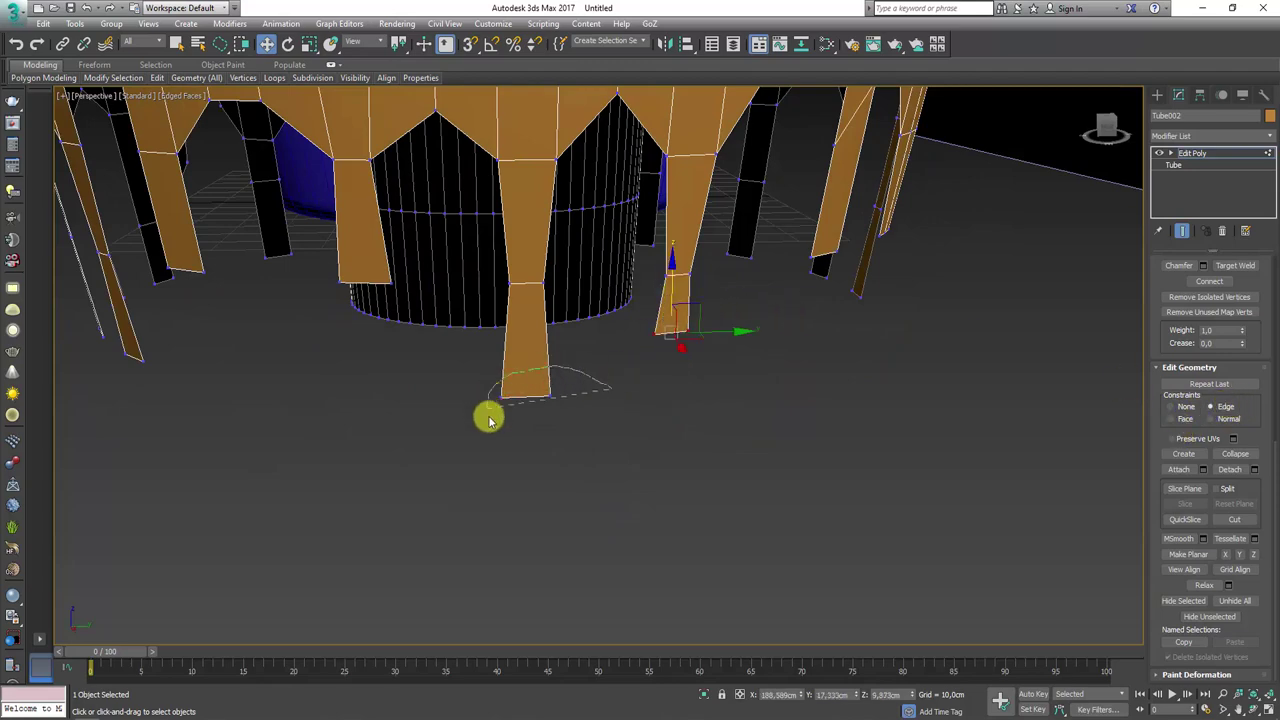
drag(516, 362, 529, 314)
- Select the edge just below the rim and pull it down into a notch
mouse_move(466, 349)
alt+middle_down()
mouse_move(543, 354)
mouse_move(695, 405)
alt+middle_up()
alt+middle_drag(698, 291, 706, 370)
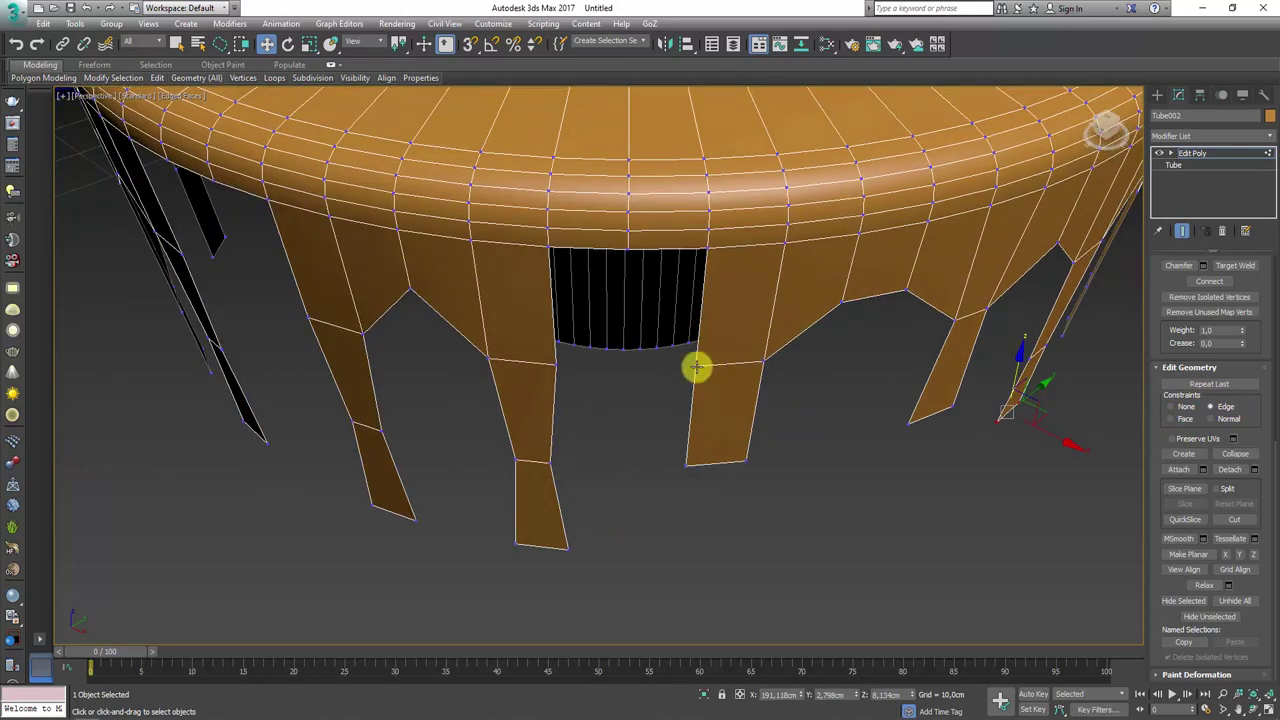
click(697, 368)
middle_drag(557, 341, 864, 444)
click(908, 437)
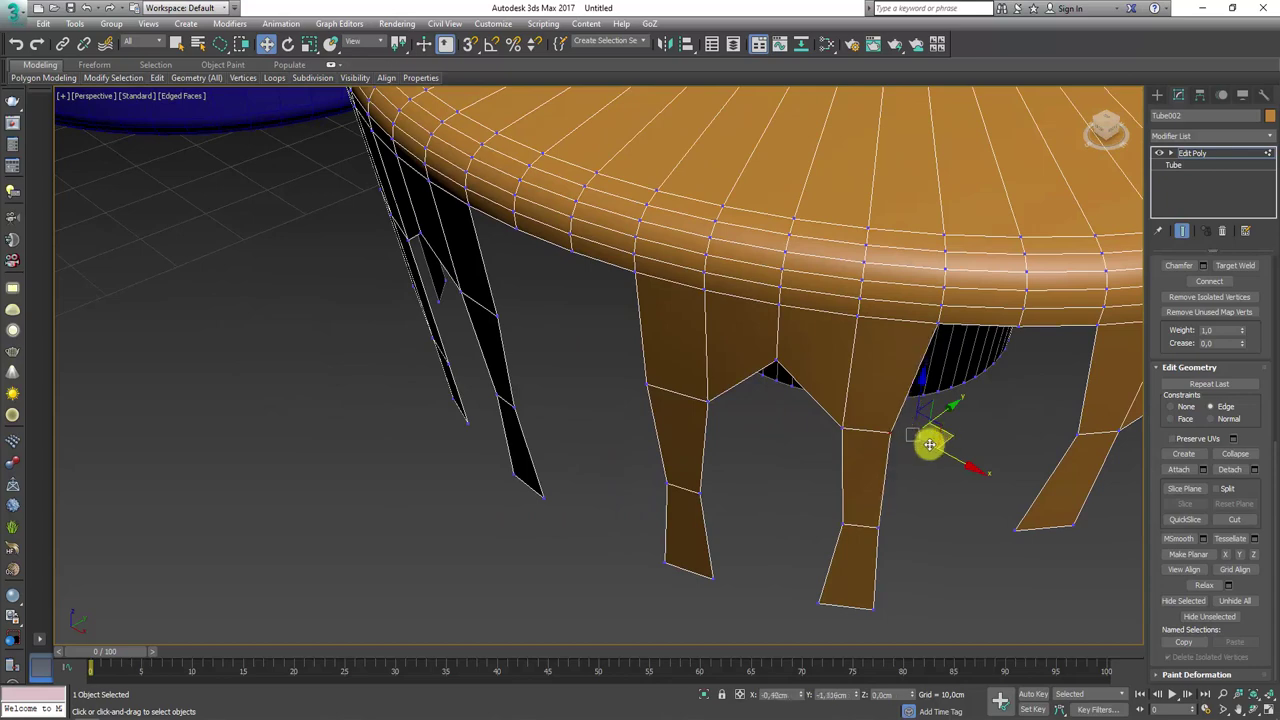
click(660, 388)
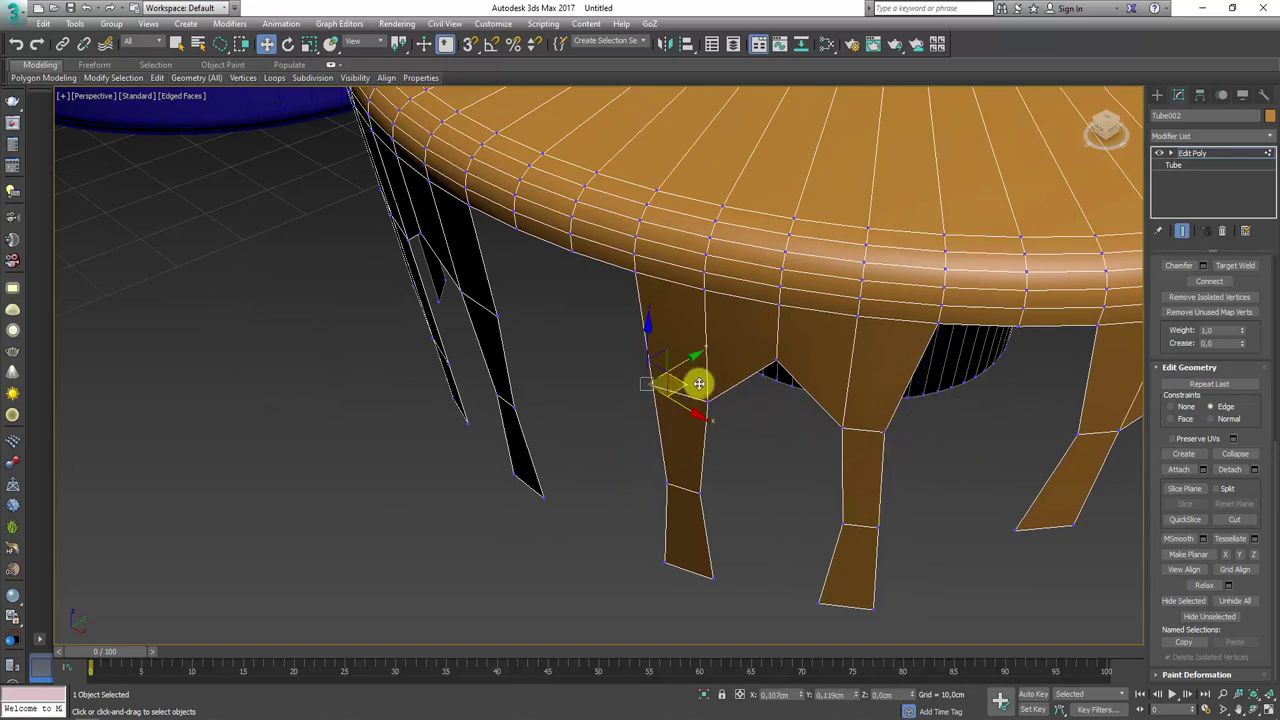
alt+middle_drag(629, 371, 636, 262)
click(645, 268)
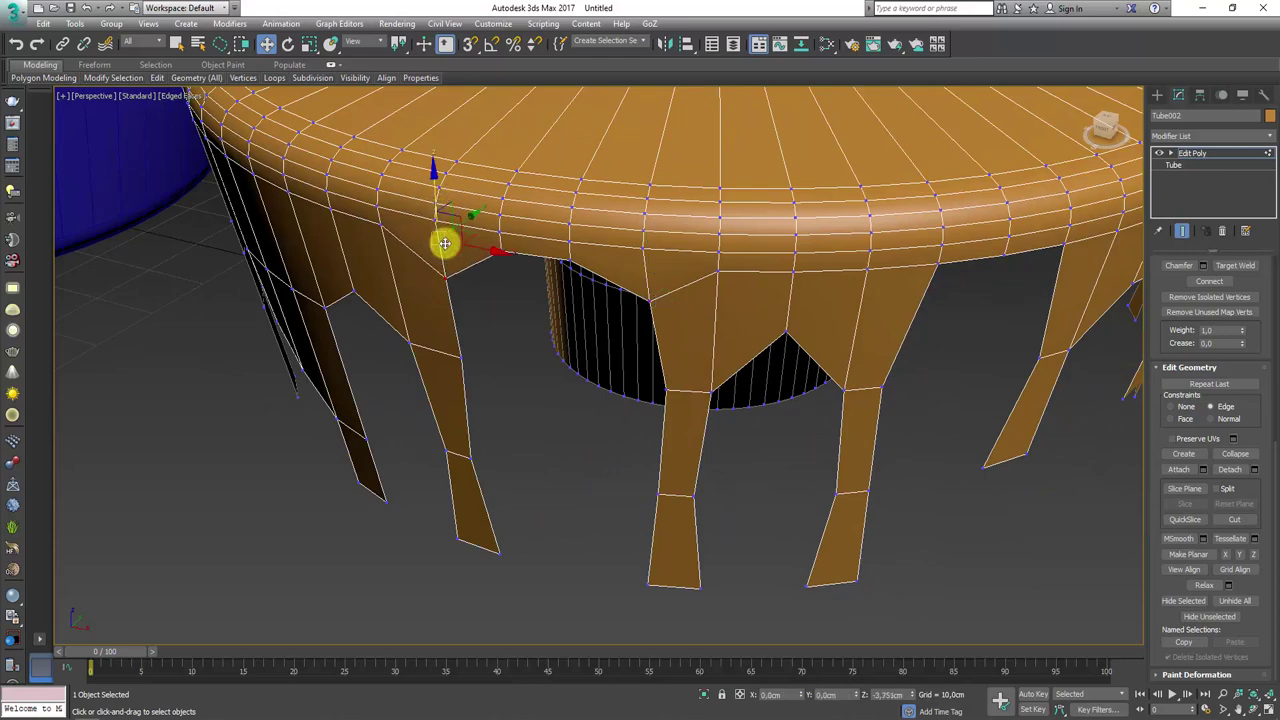
alt+middle_drag(449, 277, 722, 305)
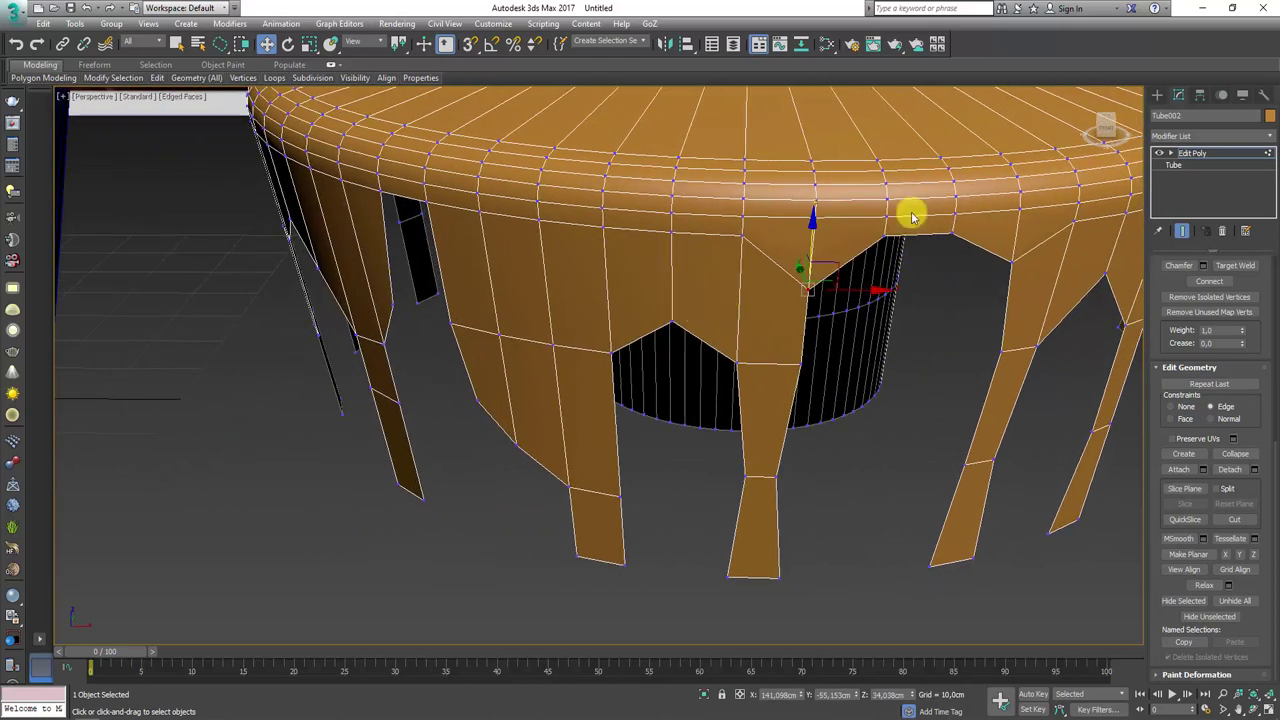
scroll(810, 375, down, 3)
alt+middle_drag(810, 377, 905, 350)
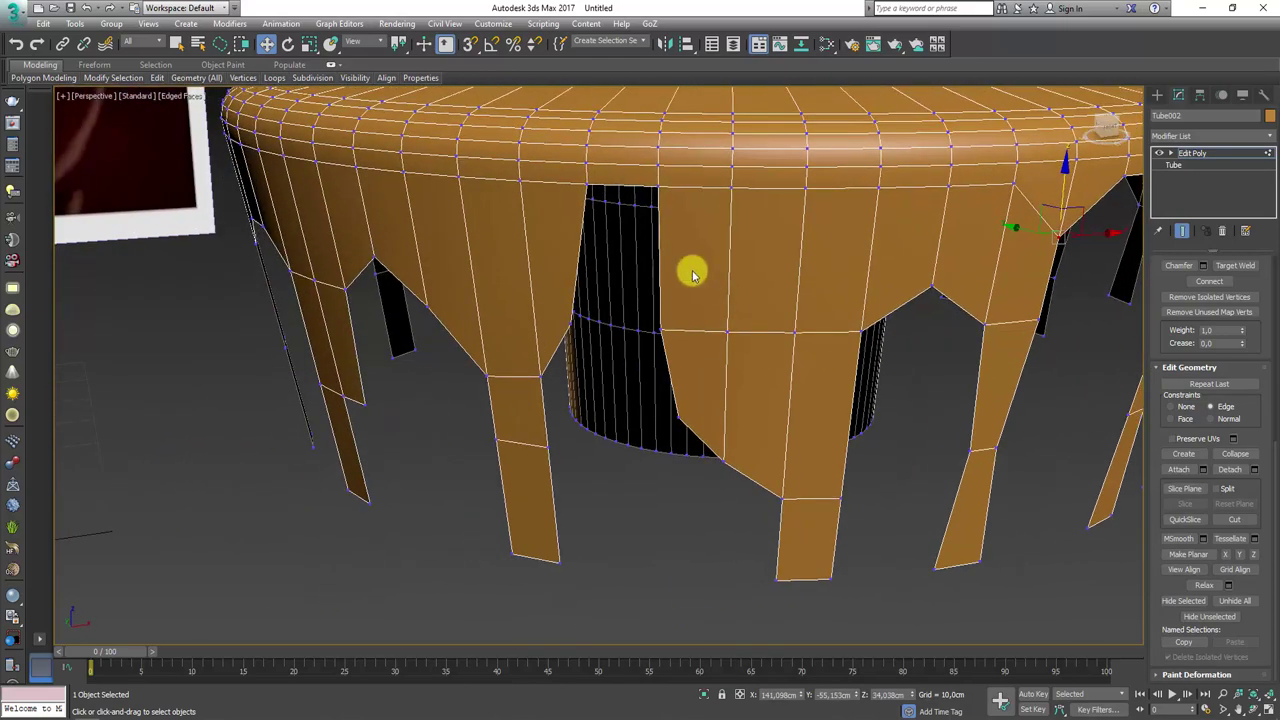
drag(655, 135, 566, 200)
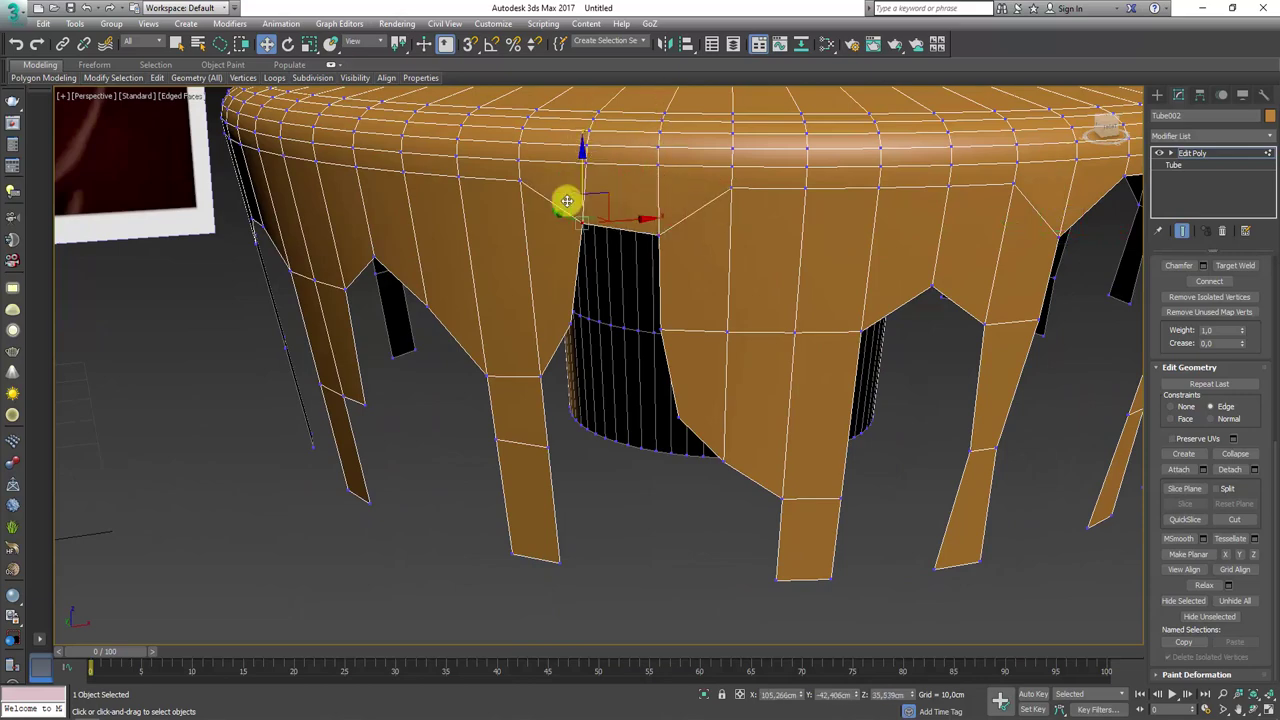
mouse_move(566, 200)
alt+middle_down()
mouse_move(586, 266)
mouse_move(660, 375)
mouse_move(690, 487)
alt+middle_up()
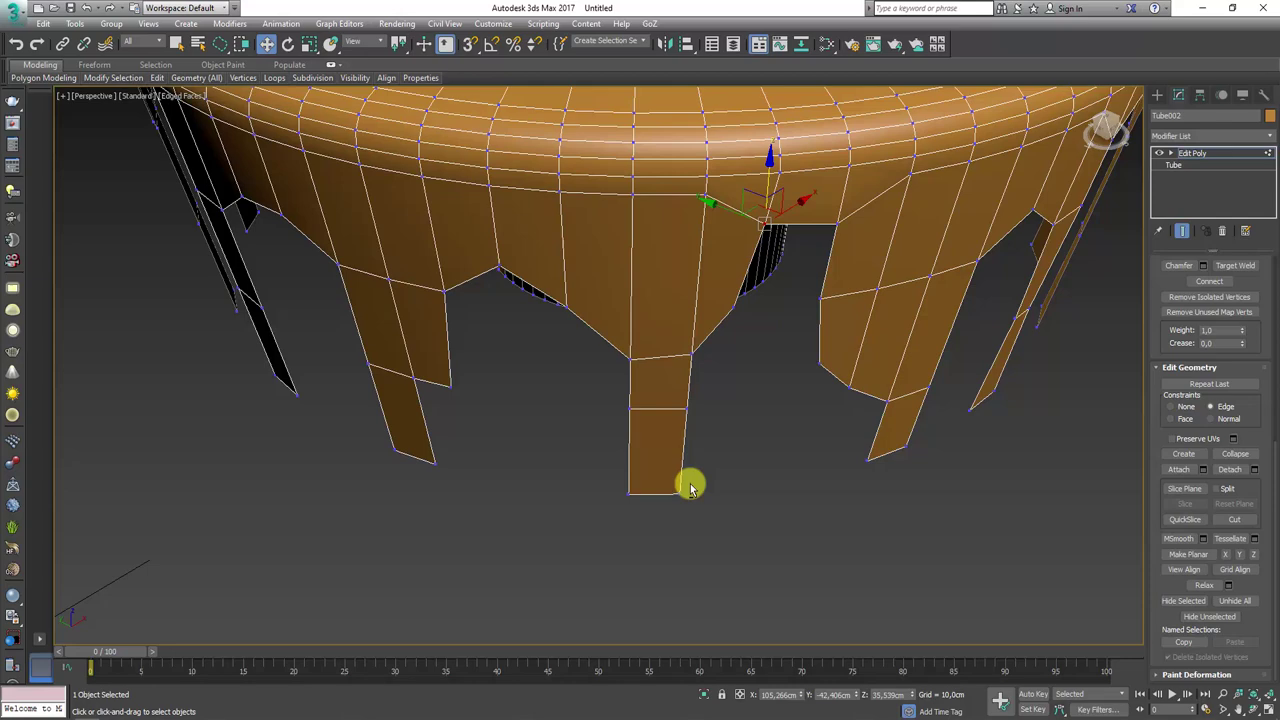
- Select edges on the front and neighbouring drip legs, switching between Scale and Move
click(684, 406)
key(r)
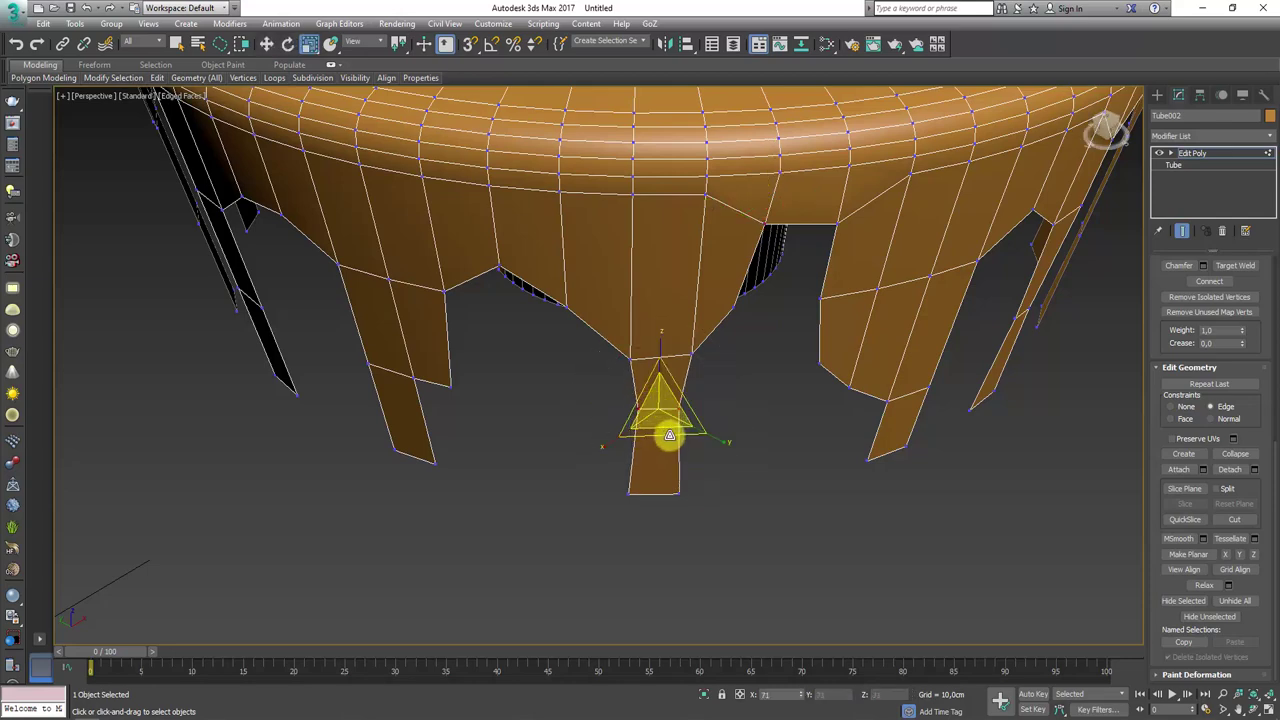
mouse_move(686, 463)
alt+middle_down()
mouse_move(617, 386)
mouse_move(443, 491)
mouse_move(491, 463)
mouse_move(640, 478)
alt+middle_up()
click(409, 497)
key(w)
click(729, 482)
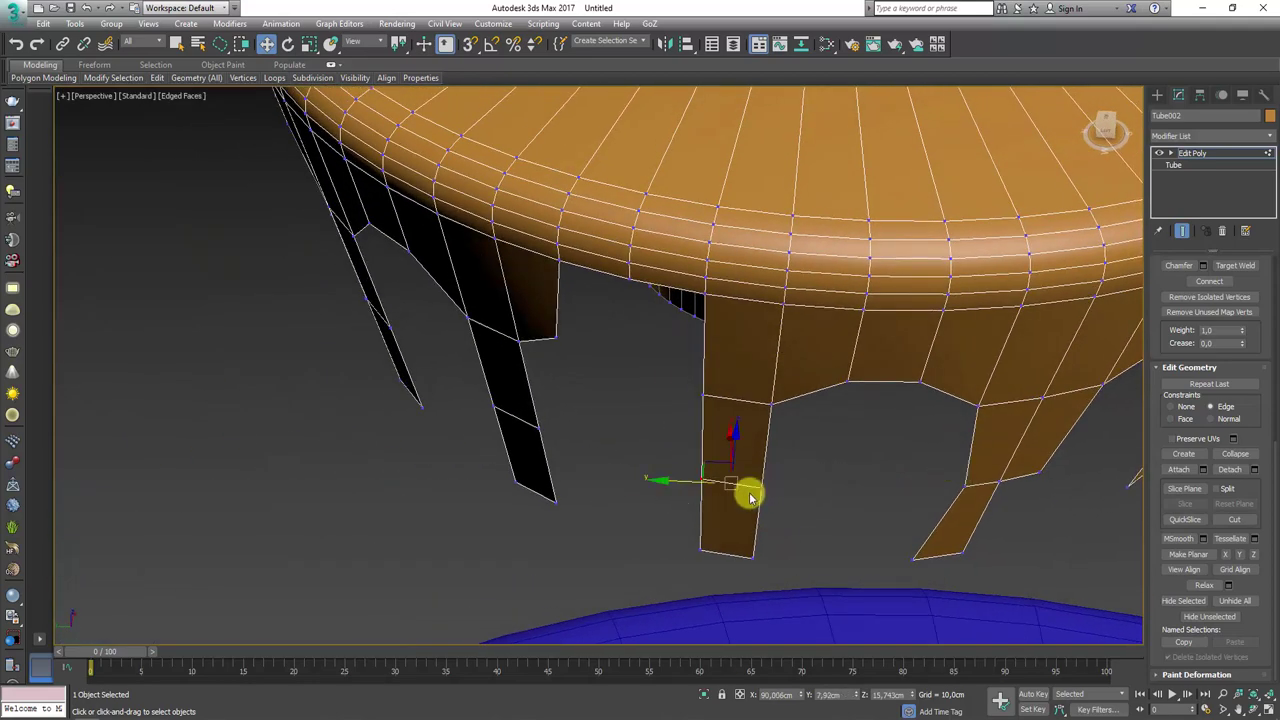
key(r)
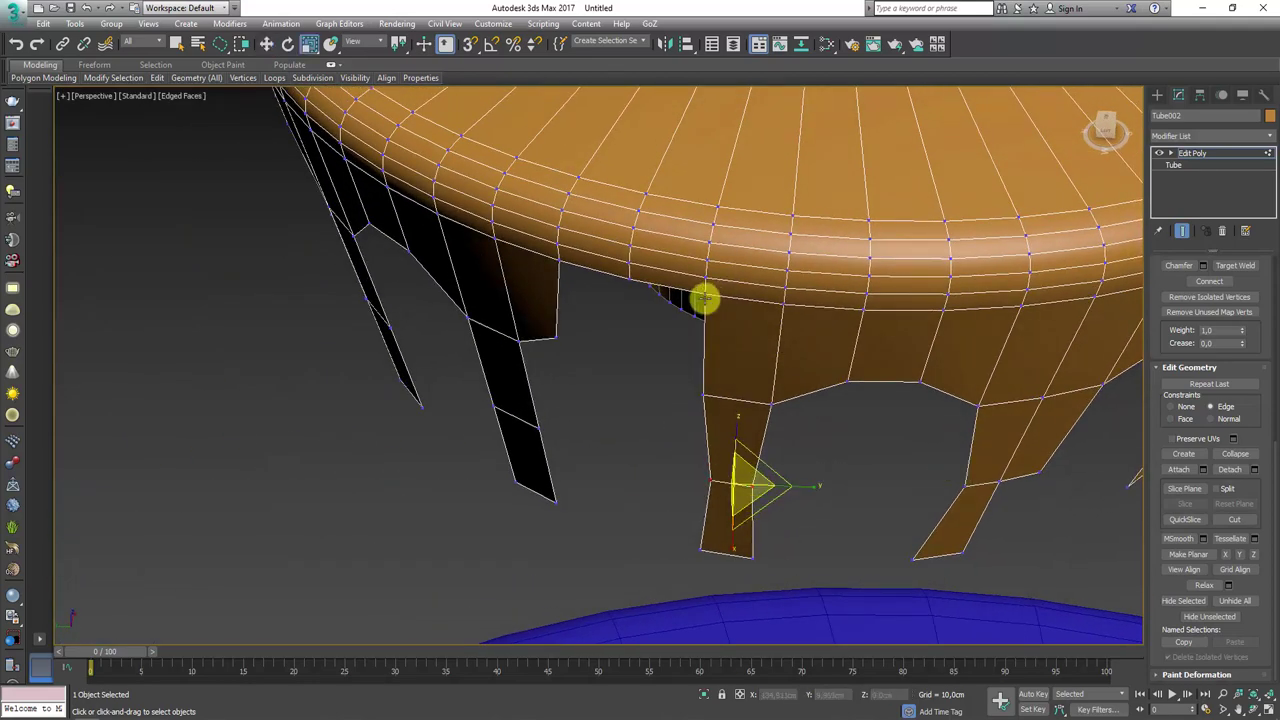
click(704, 298)
key(w)
mouse_move(711, 277)
alt+middle_down()
mouse_move(749, 251)
mouse_move(711, 249)
alt+middle_up()
mouse_move(648, 318)
alt+middle_down()
mouse_move(543, 363)
mouse_move(628, 272)
alt+middle_up()
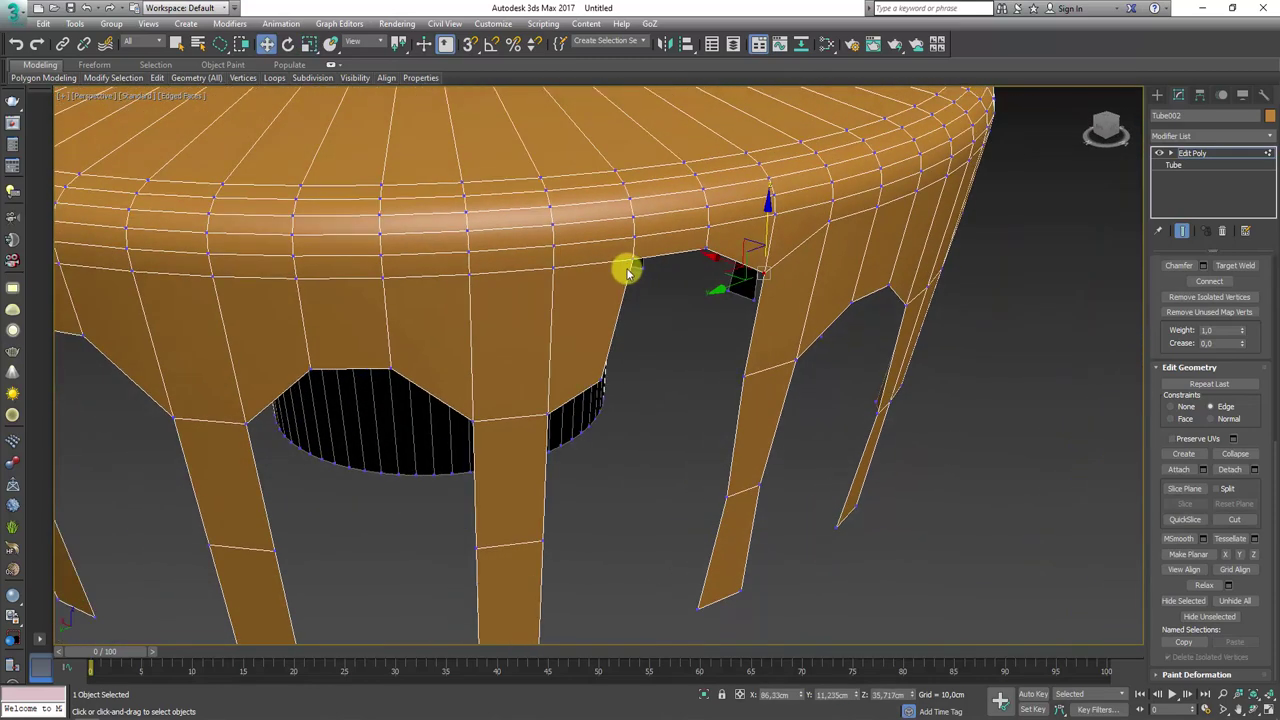
- Raise the bottom edges of two drips, then lift the right drip's tip further
click(631, 258)
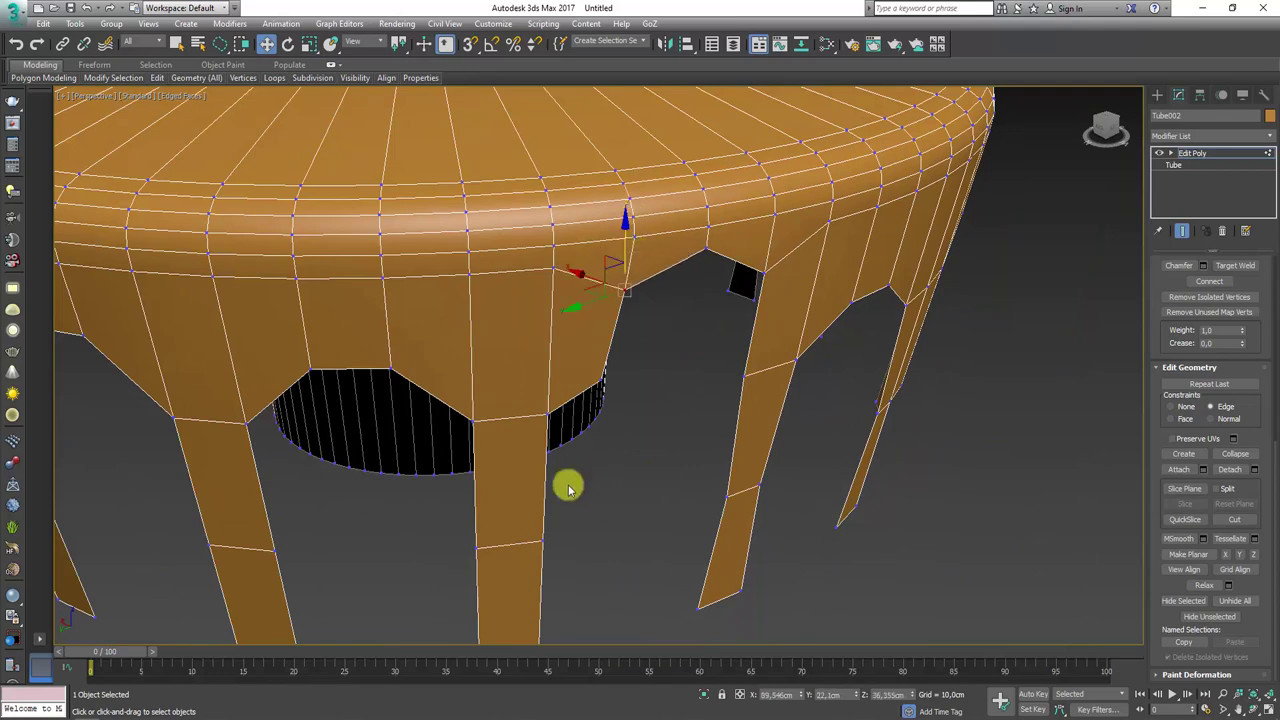
mouse_move(571, 486)
alt+middle_down()
mouse_move(653, 374)
mouse_move(686, 429)
alt+middle_up()
click(722, 347)
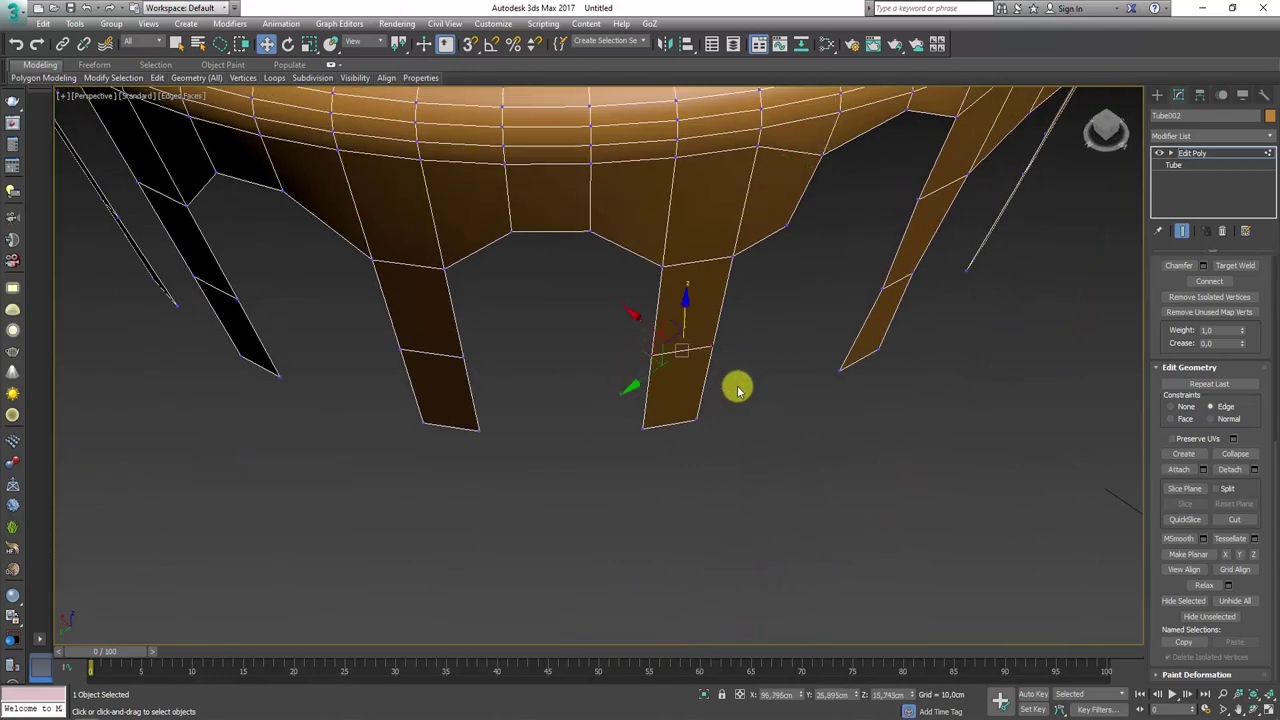
click(443, 385)
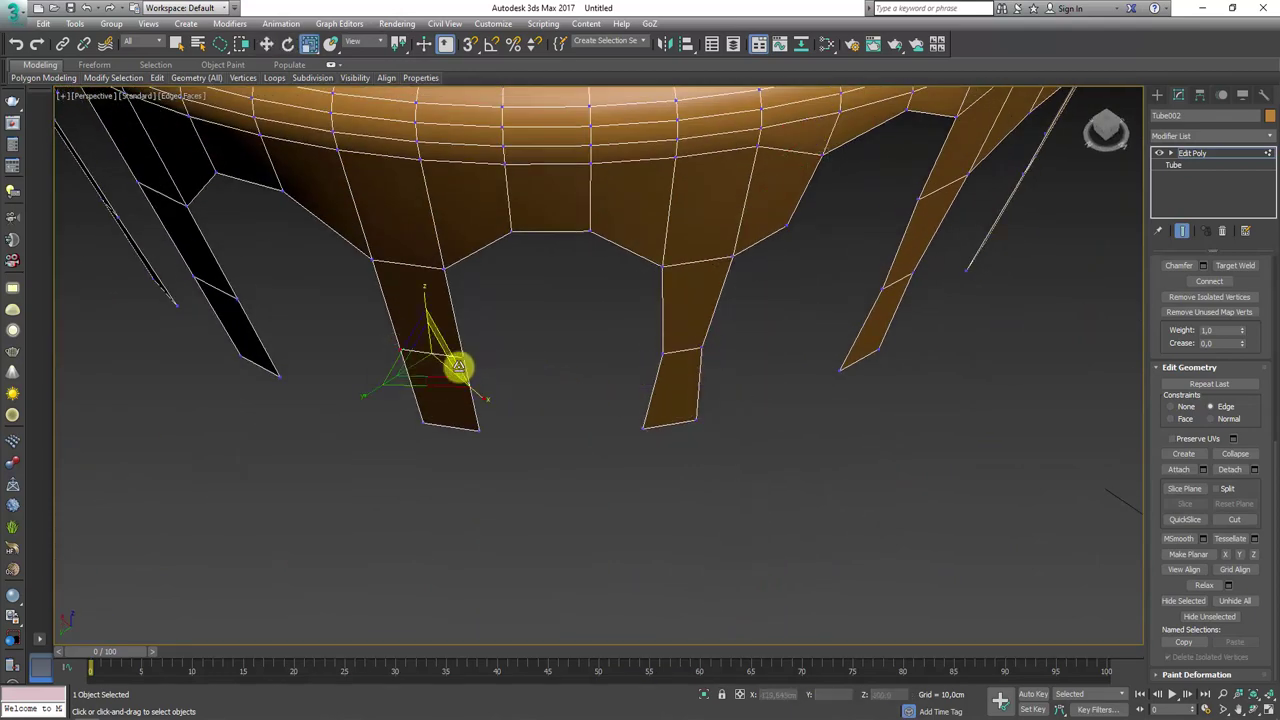
drag(638, 437, 640, 437)
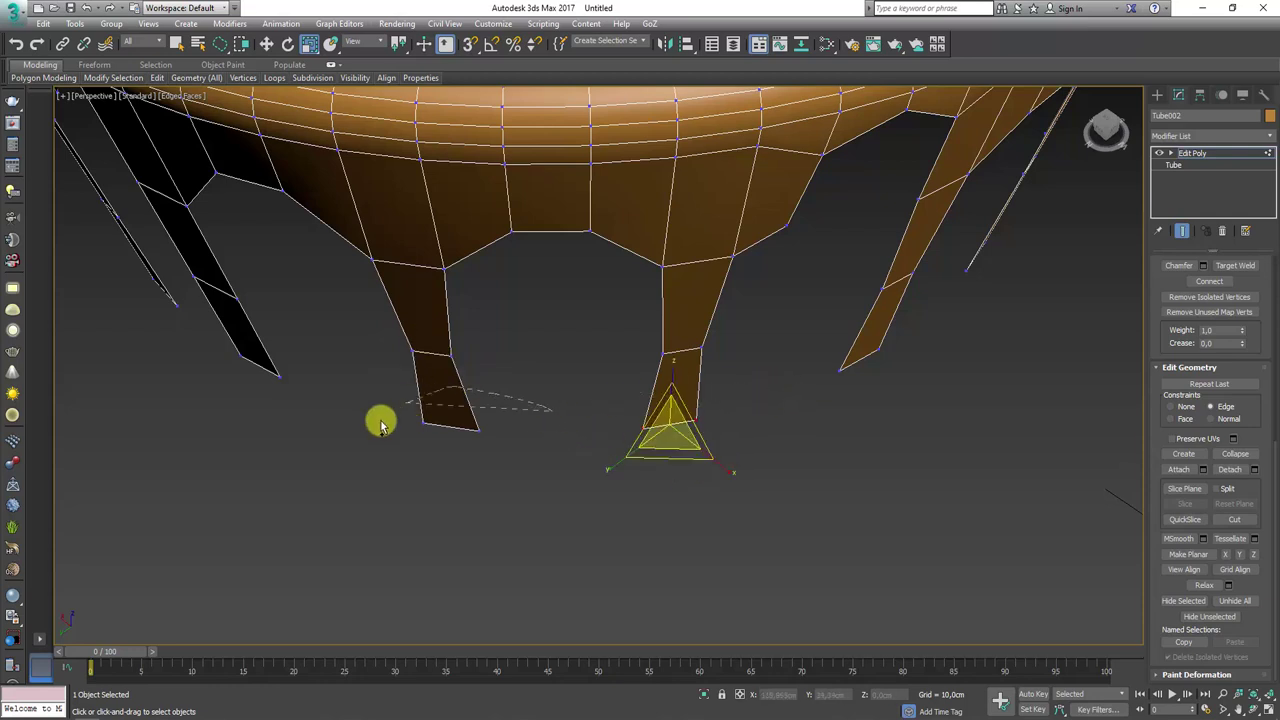
ctrl+drag(557, 405, 580, 420)
key(w)
alt+middle_drag(580, 420, 590, 376)
drag(563, 383, 566, 352)
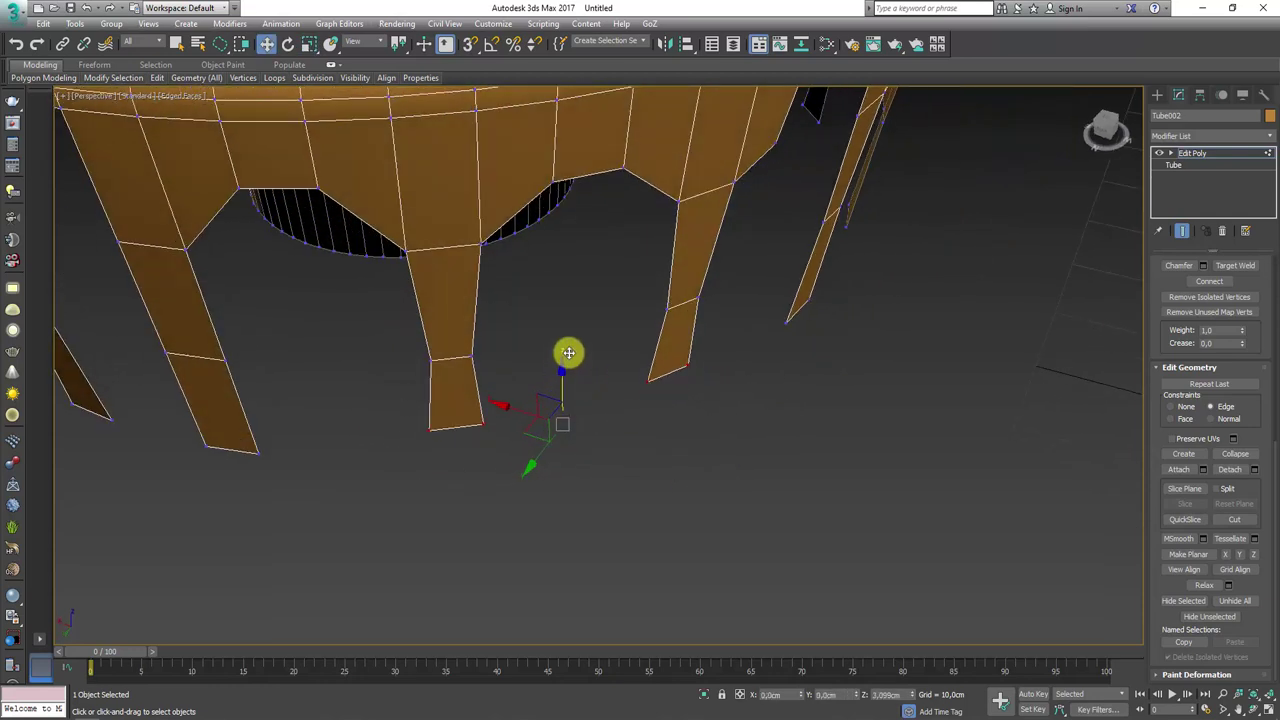
alt+click(455, 420)
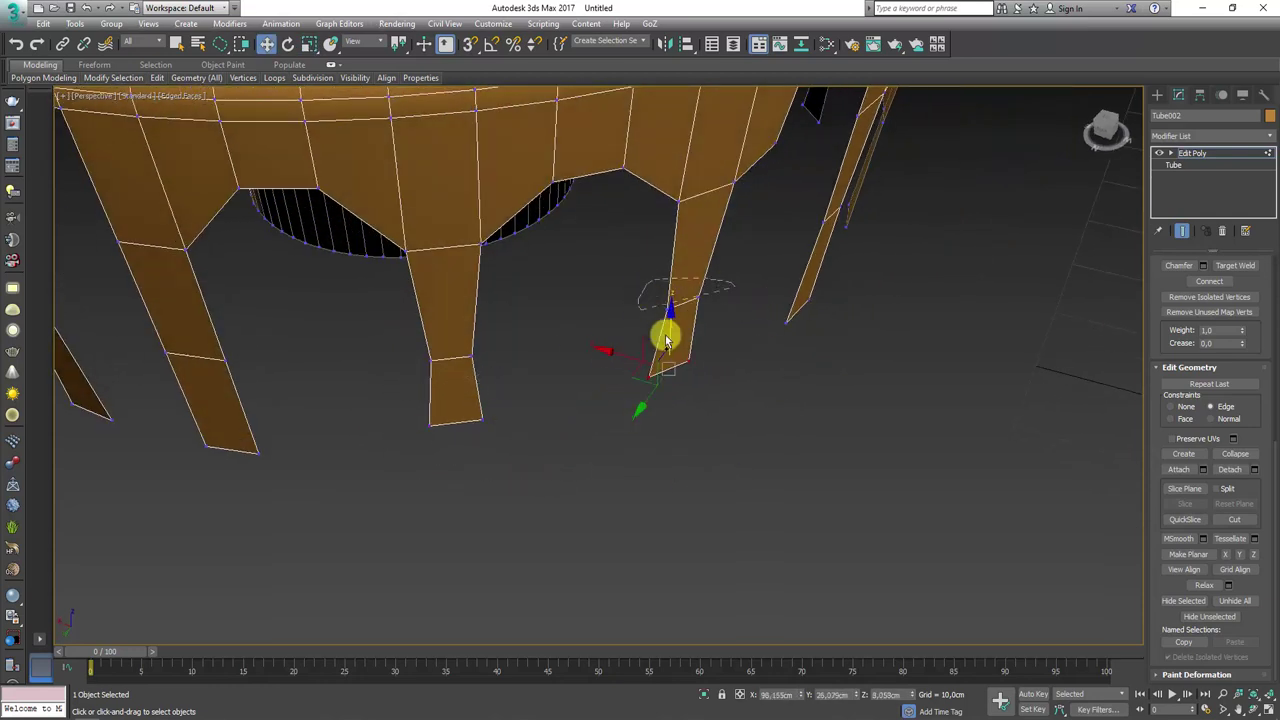
drag(667, 340, 683, 248)
- Select the left drip's bottom edge and the seam edge where it meets the icing
mouse_move(457, 323)
middle_down()
mouse_move(697, 285)
mouse_move(571, 400)
middle_up()
drag(557, 429, 380, 449)
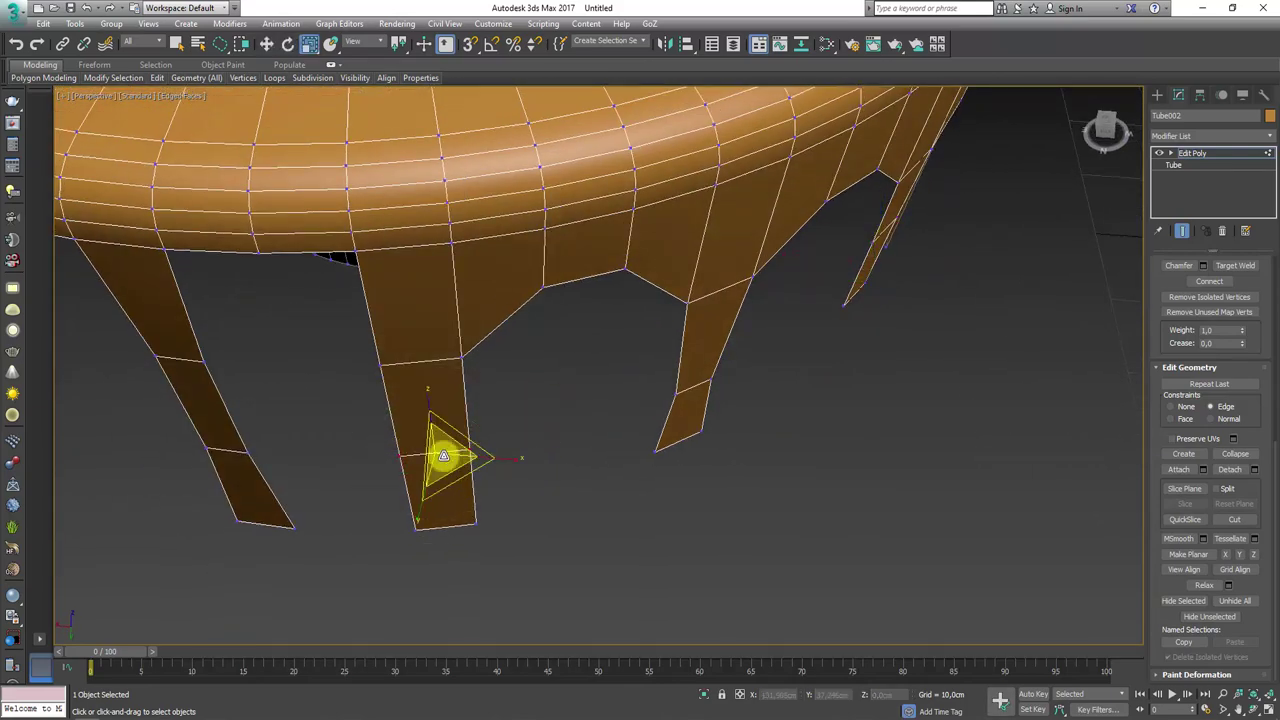
click(352, 254)
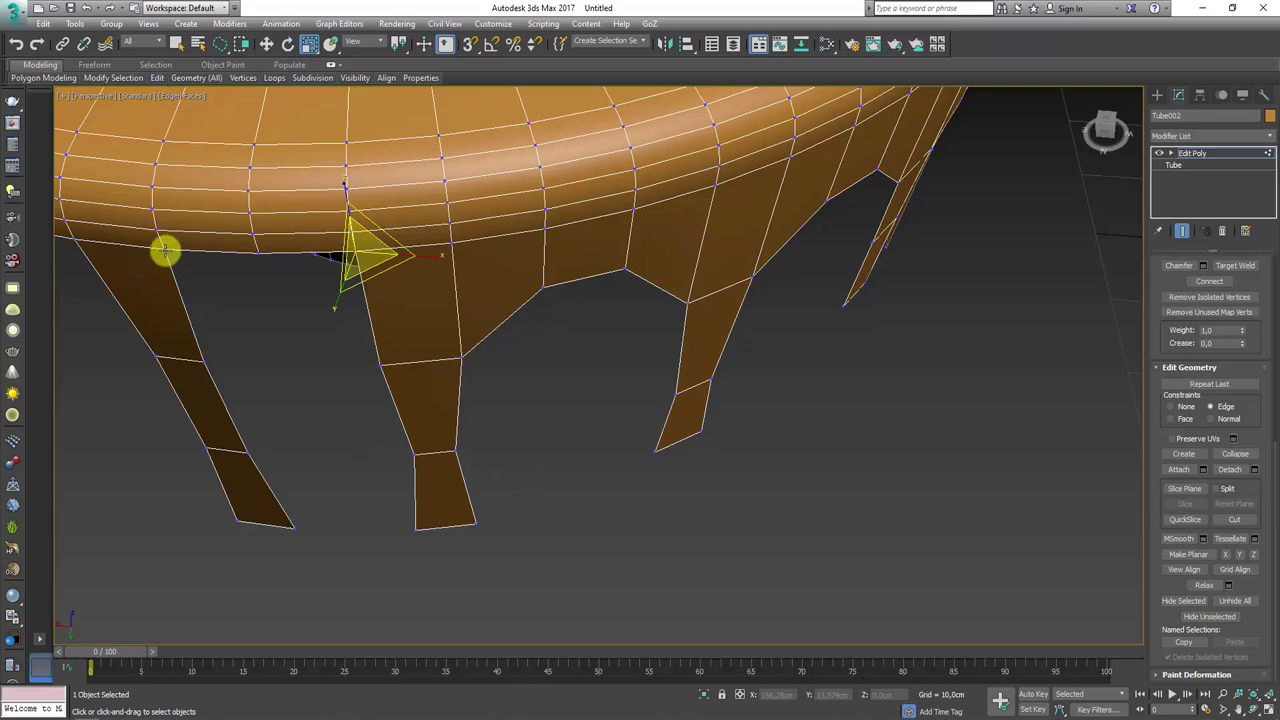
click(165, 250)
key(w)
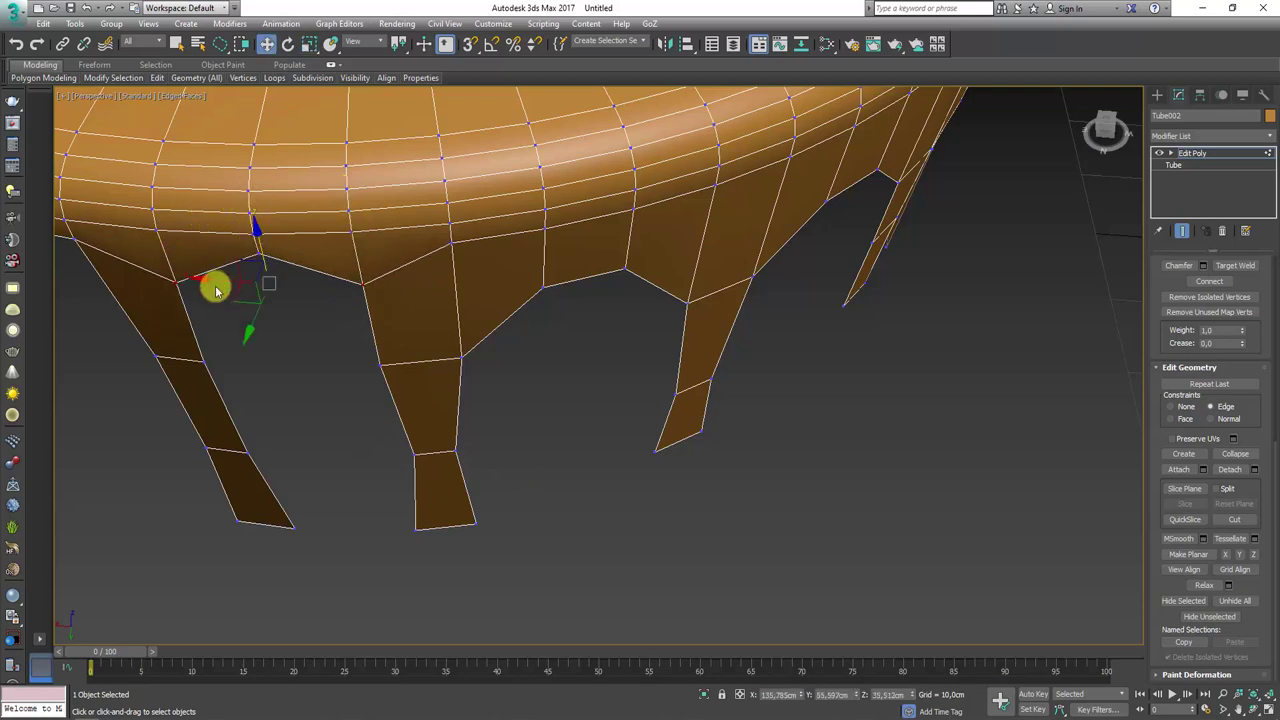
- Move the seam edge between the left drips upward along the icing's lower rim
mouse_move(211, 283)
alt+middle_down()
mouse_move(543, 346)
mouse_move(670, 420)
alt+middle_up()
click(641, 398)
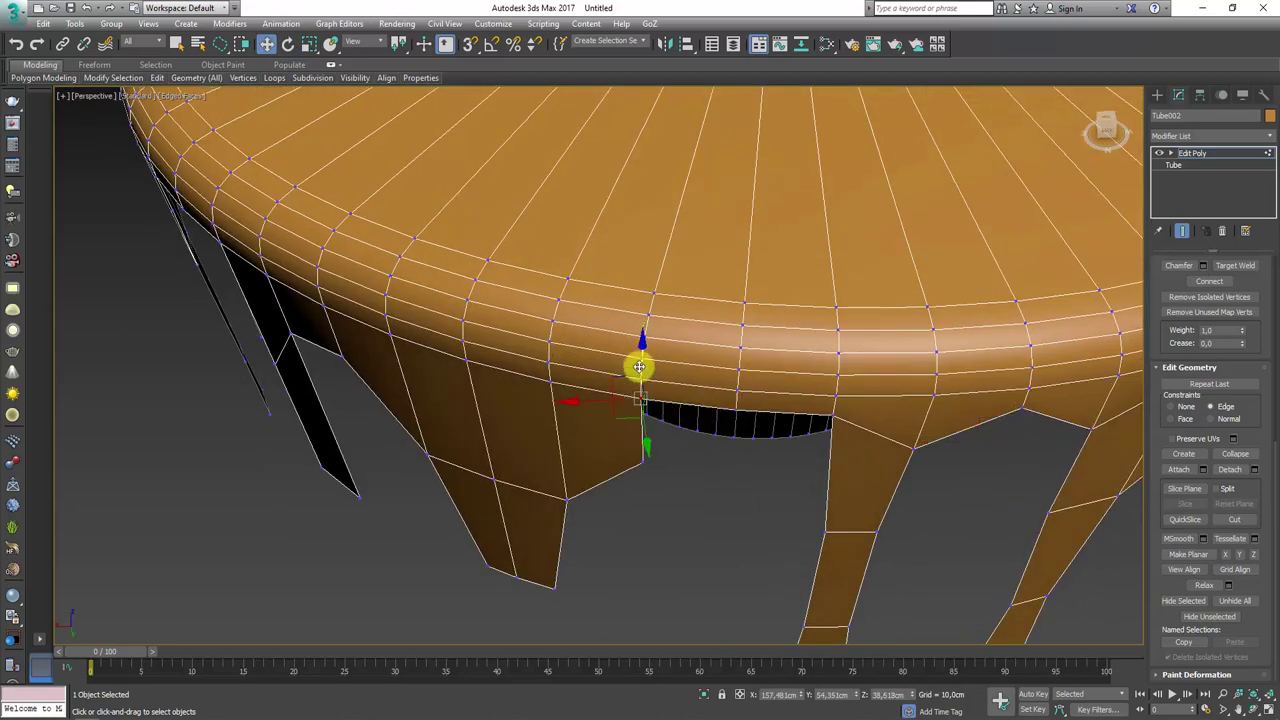
scroll(646, 400, down, 5)
alt+middle_drag(514, 406, 438, 374)
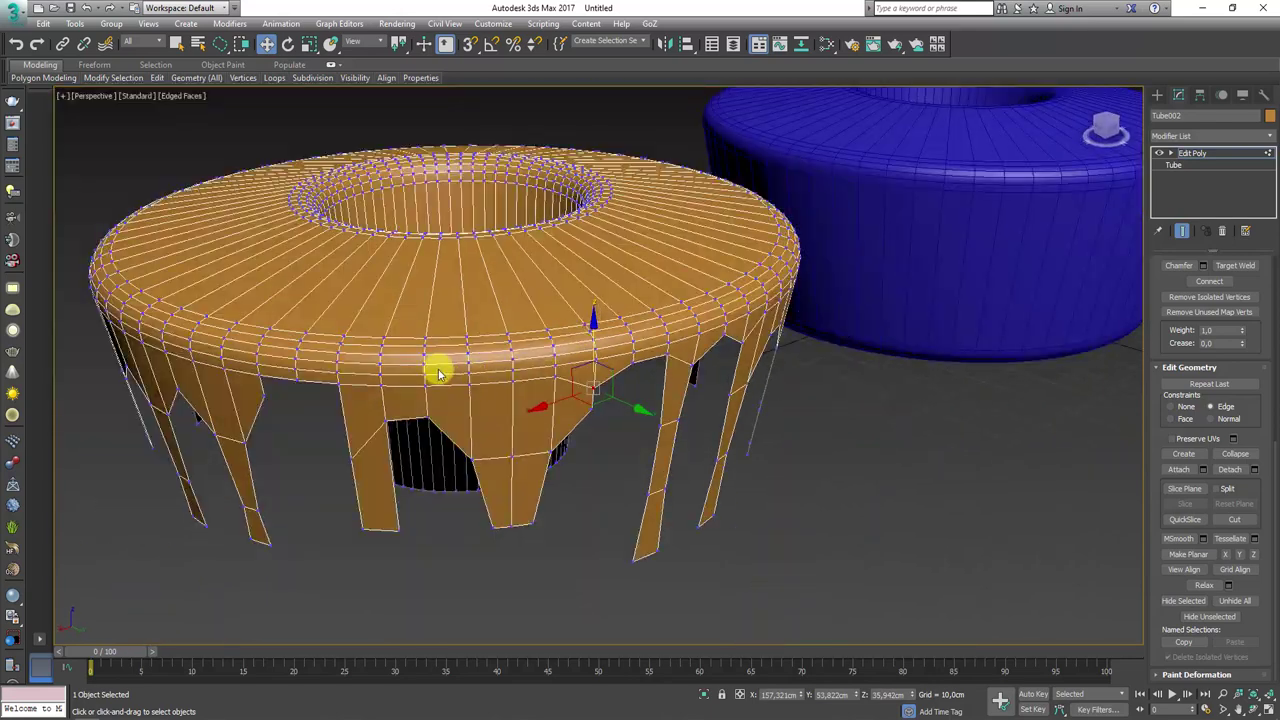
click(338, 385)
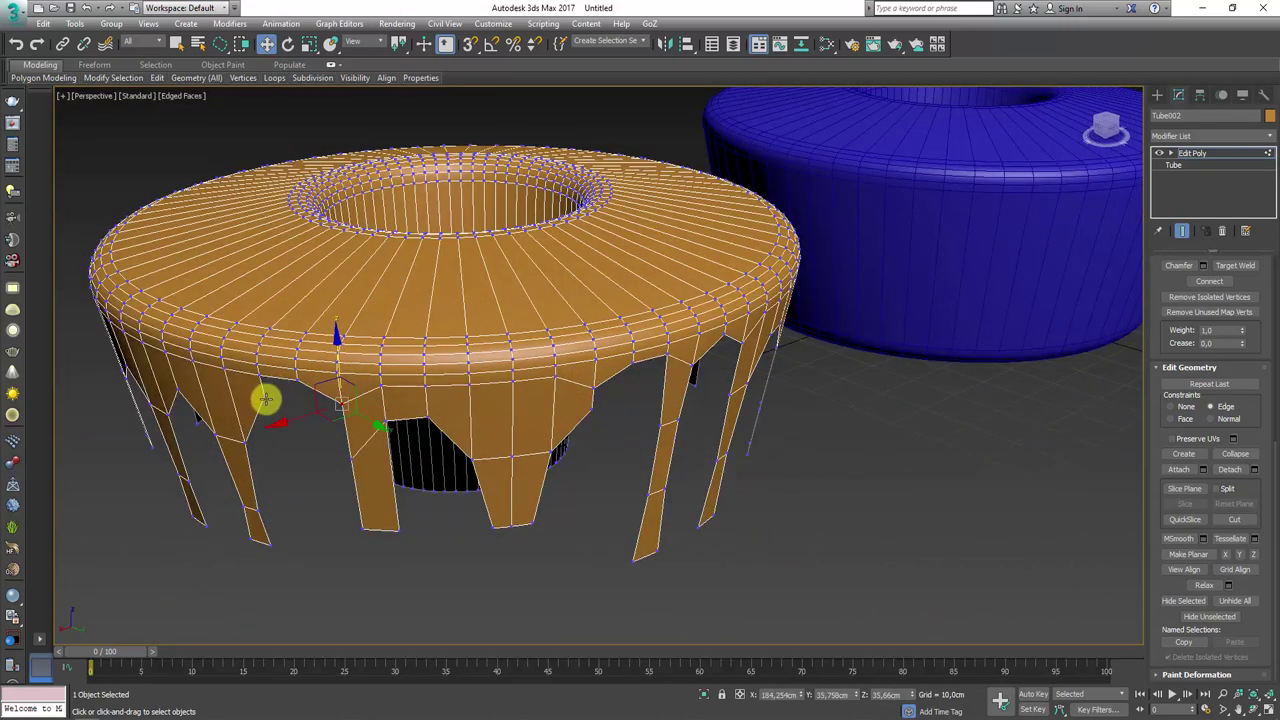
drag(264, 378, 259, 372)
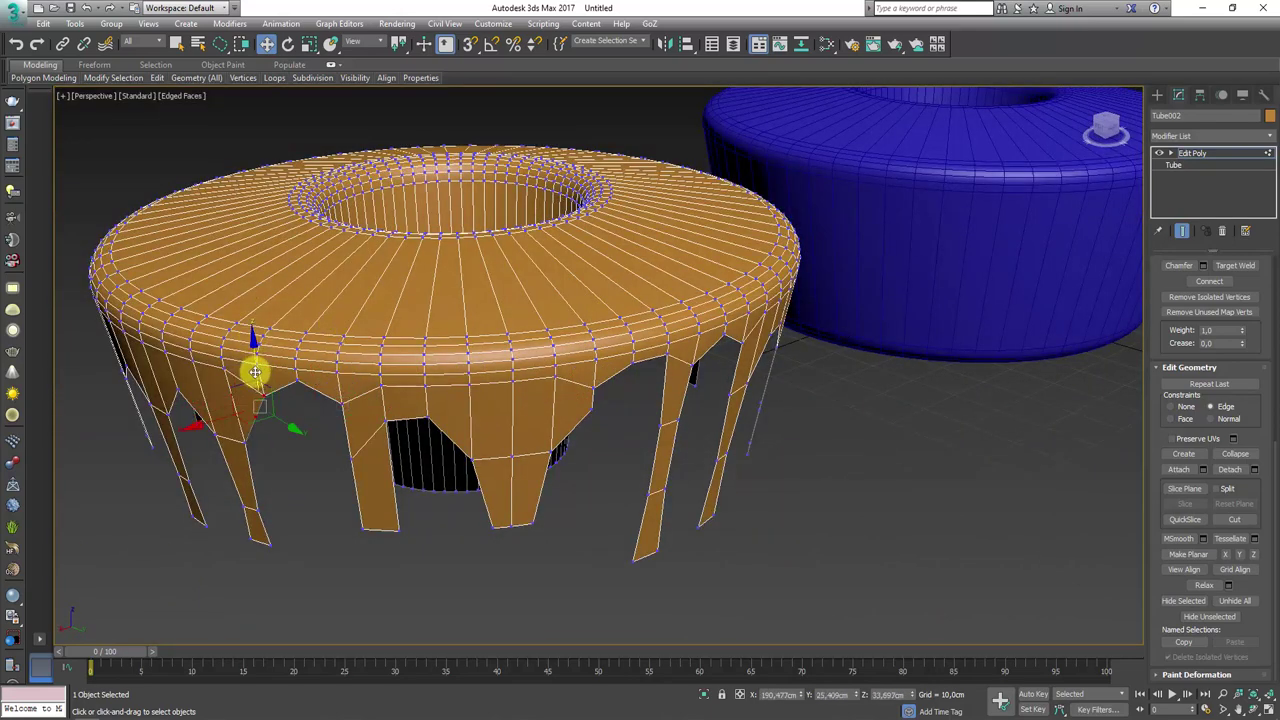
alt+middle_drag(254, 366, 306, 411)
mouse_move(286, 497)
alt+middle_down()
mouse_move(709, 477)
mouse_move(771, 543)
mouse_move(777, 480)
mouse_move(763, 498)
alt+middle_up()
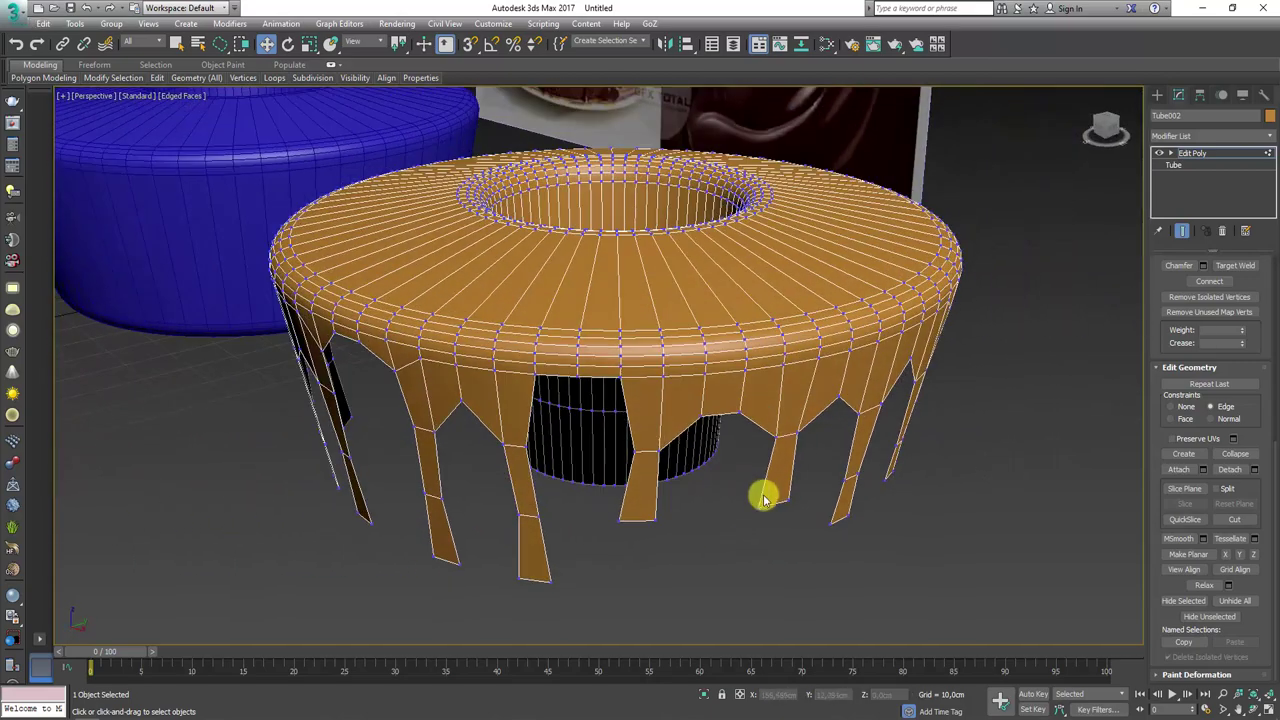
- Leave edge editing and toggle the Edit Poly modifier off and on to compare the drips
click(1207, 155)
scroll(790, 385, down, 5)
alt+middle_drag(790, 385, 867, 395)
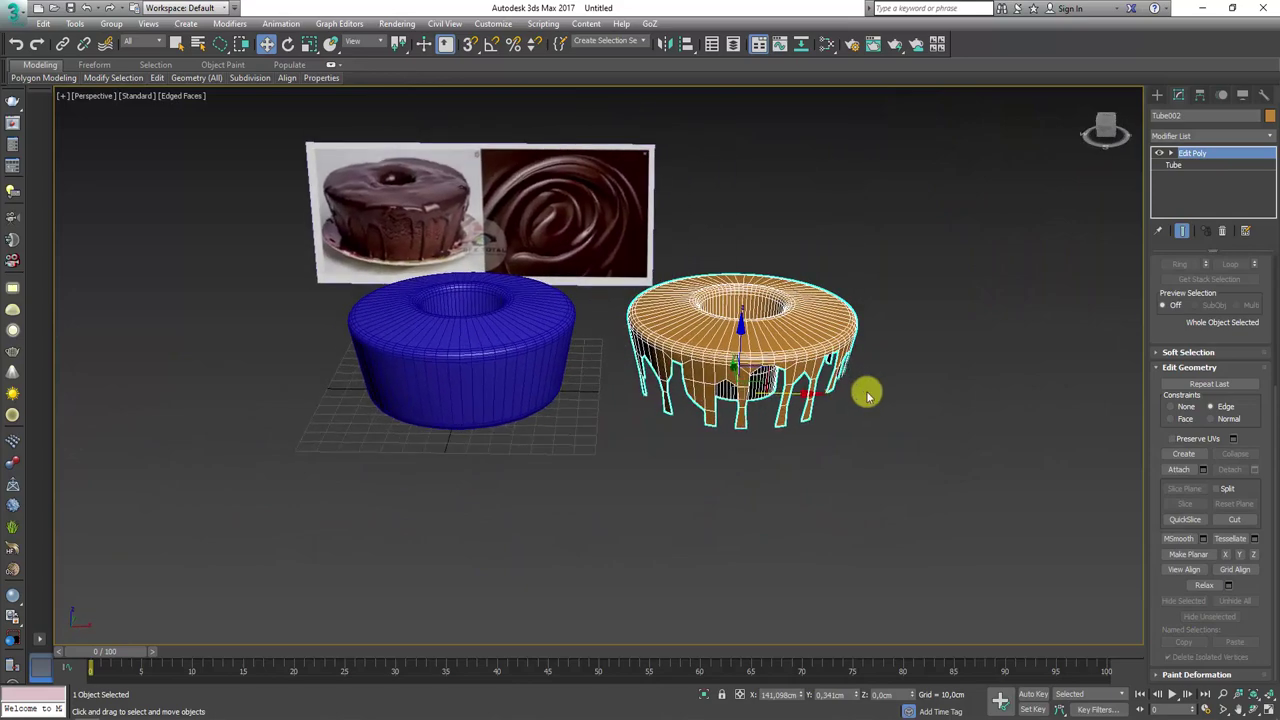
click(1160, 153)
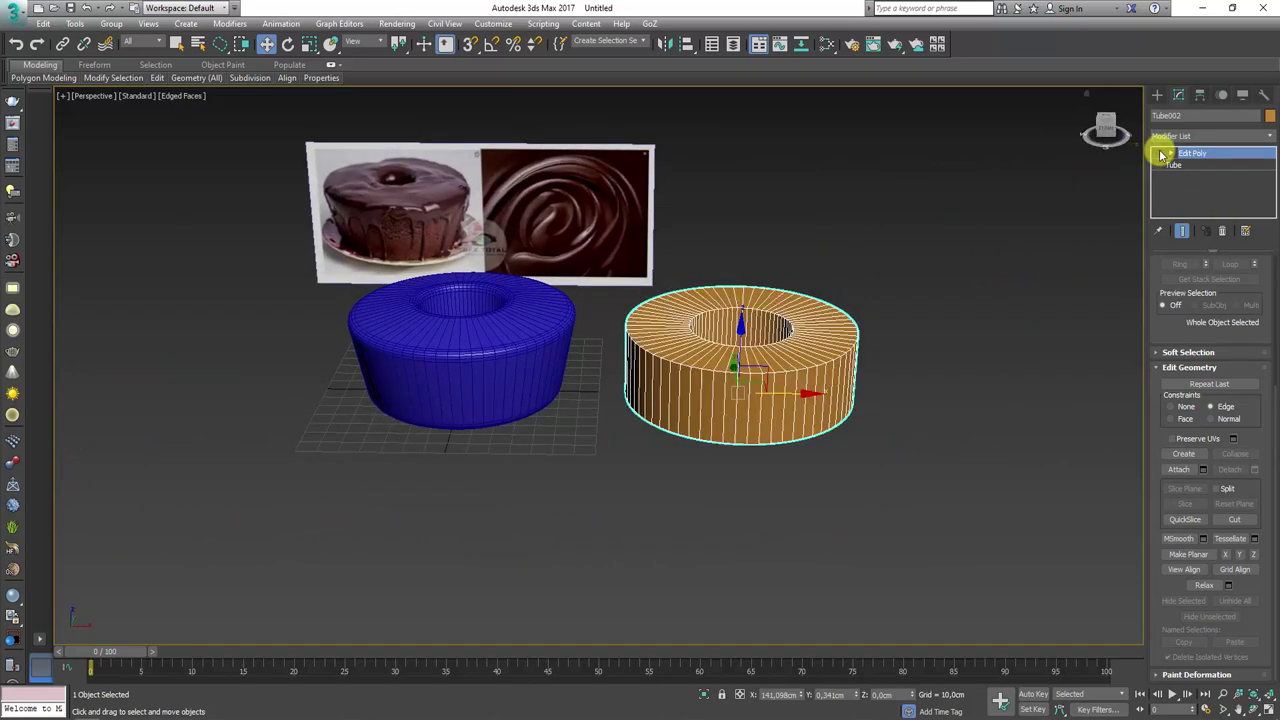
click(1160, 153)
click(1160, 153)
click(1160, 153)
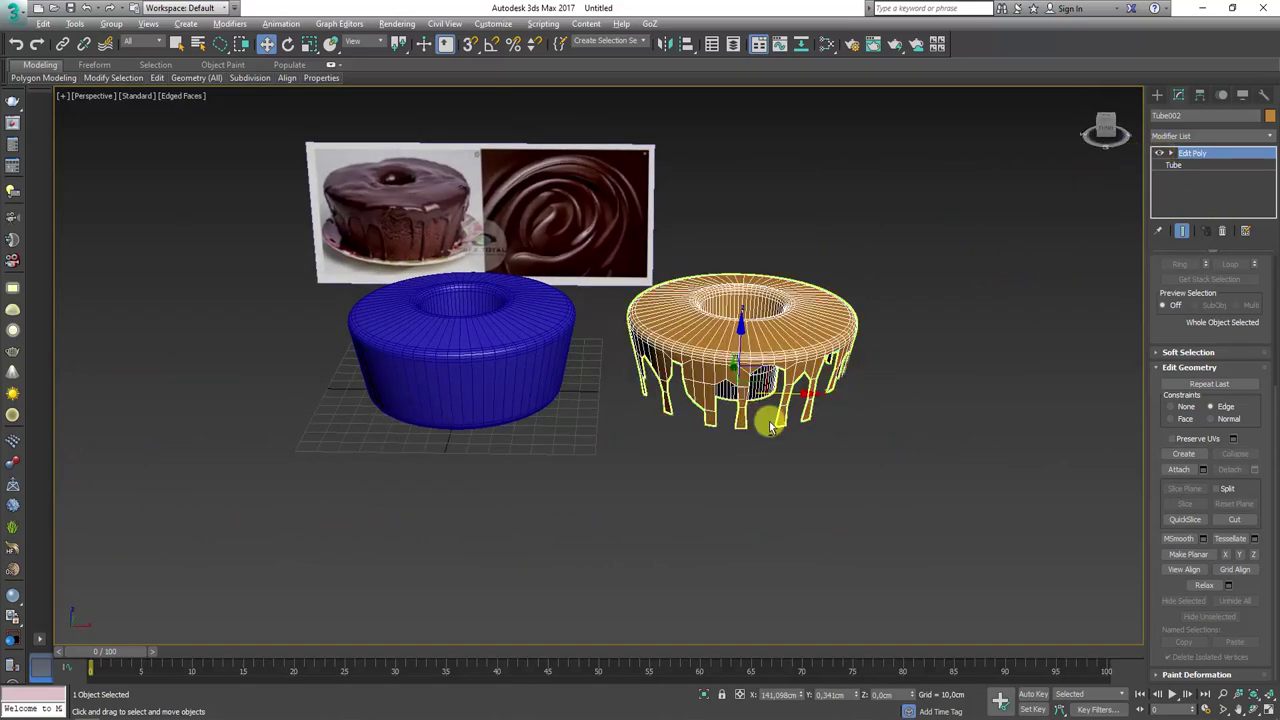
- Frame the drip icing closely, expand the sub-object levels and deselect the icing
alt+middle_drag(768, 421, 799, 409)
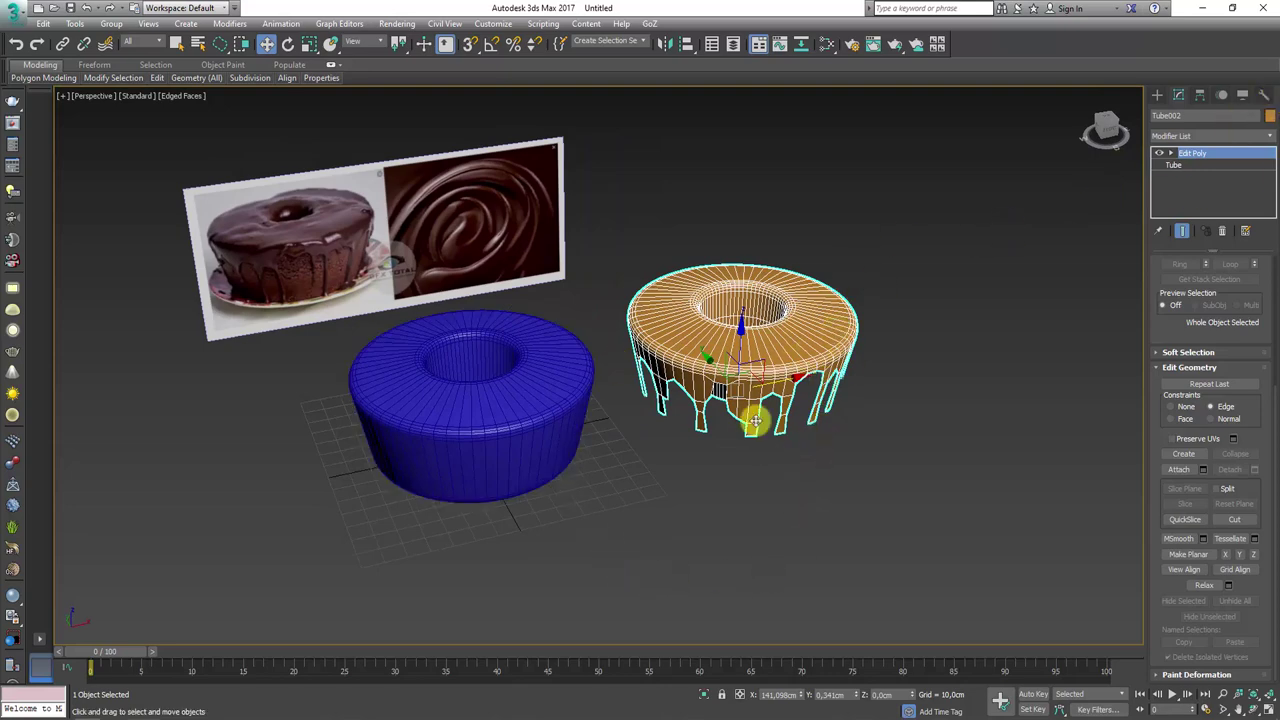
scroll(755, 421, up, 5)
alt+middle_drag(843, 443, 744, 320)
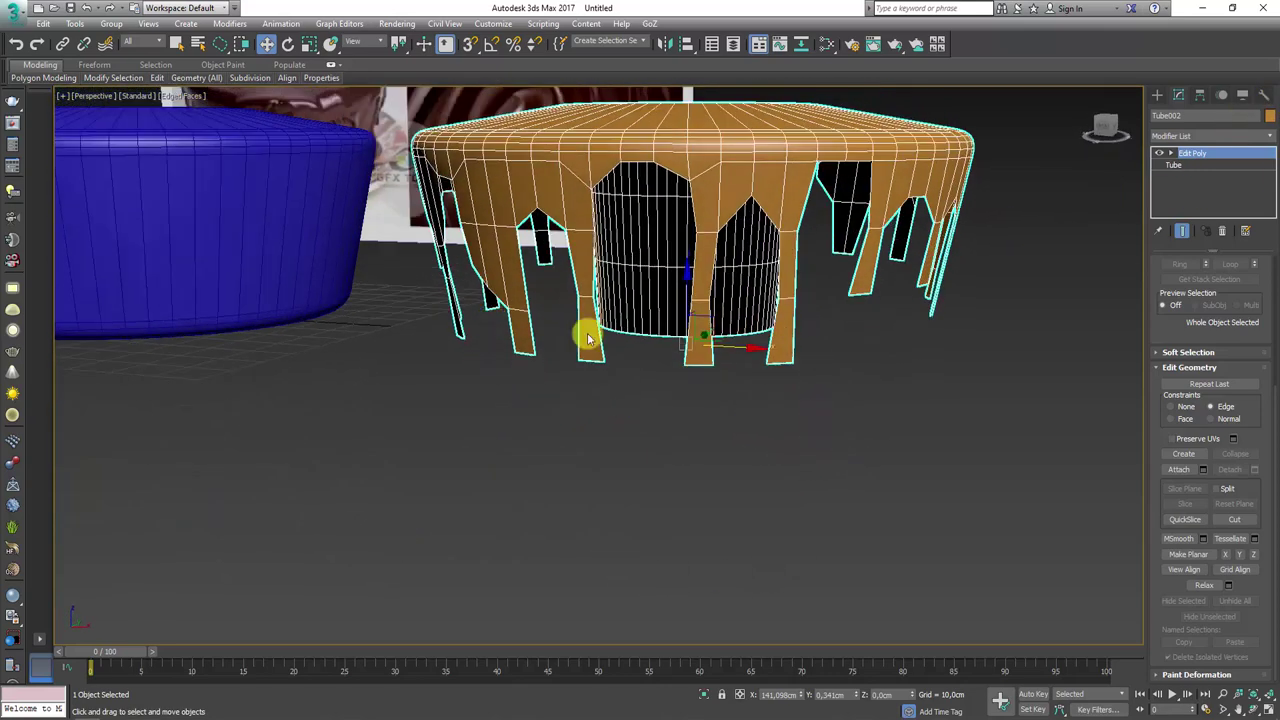
mouse_move(588, 338)
alt+middle_down()
mouse_move(763, 349)
mouse_move(1167, 213)
alt+middle_up()
click(1171, 155)
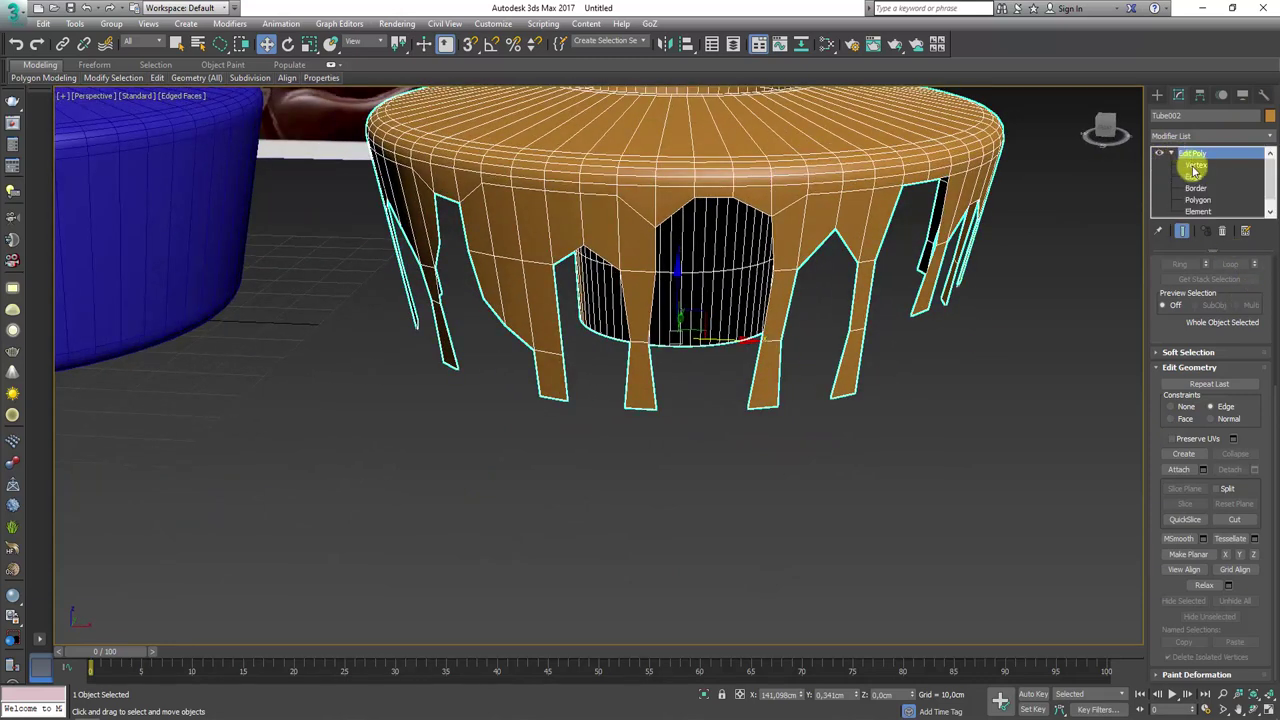
click(914, 401)
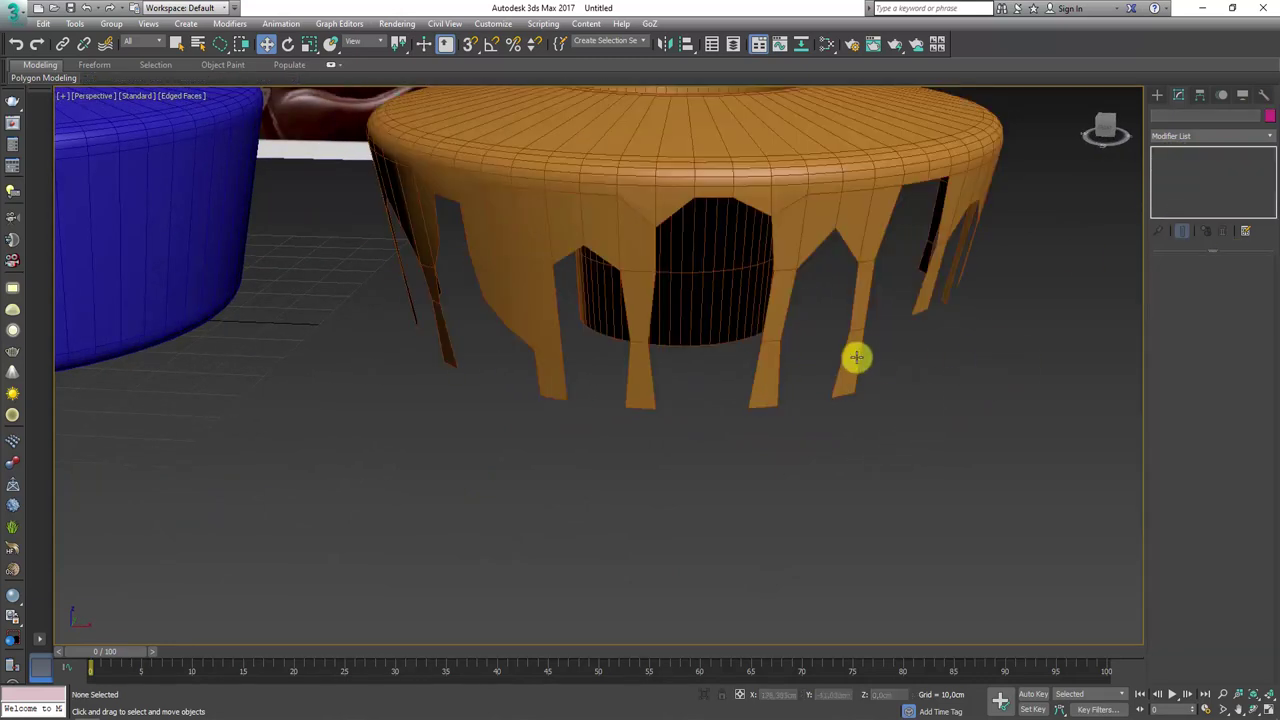
- Reselect the icing, region-select the lower drip-tip vertices and raise them to shorten those drips
click(851, 357)
click(1196, 165)
drag(959, 389, 645, 455)
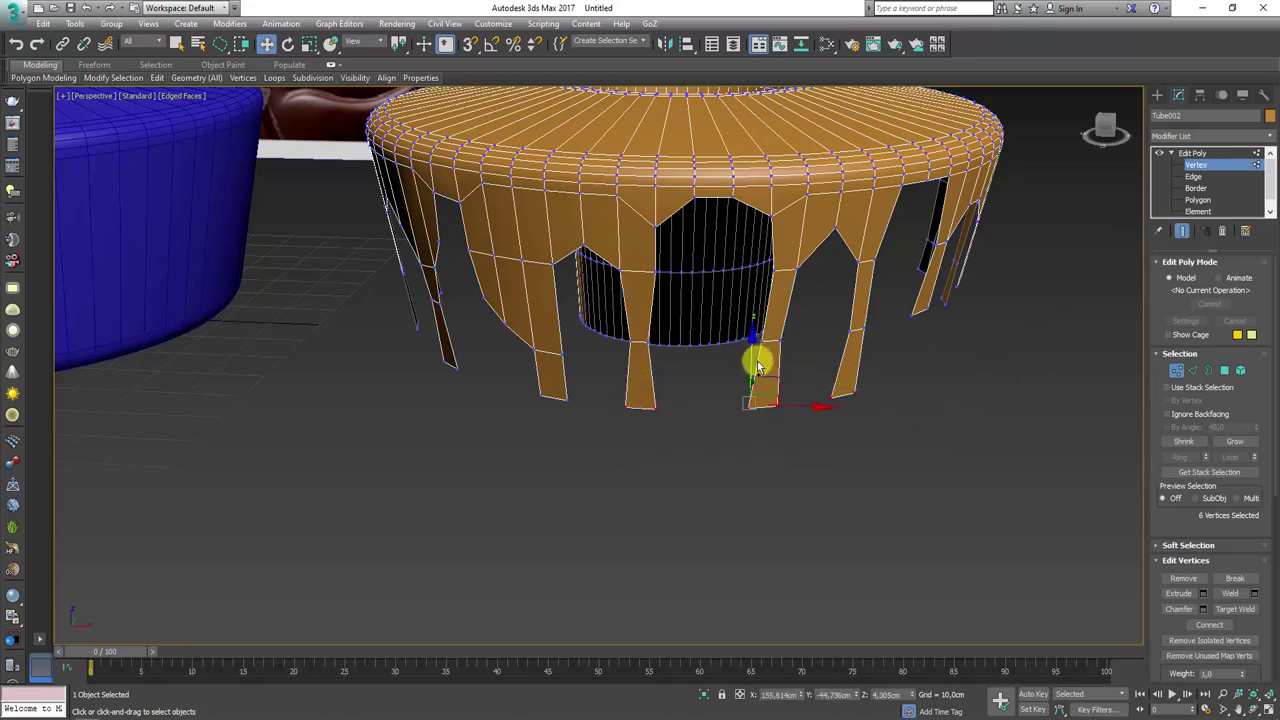
drag(757, 368, 724, 355)
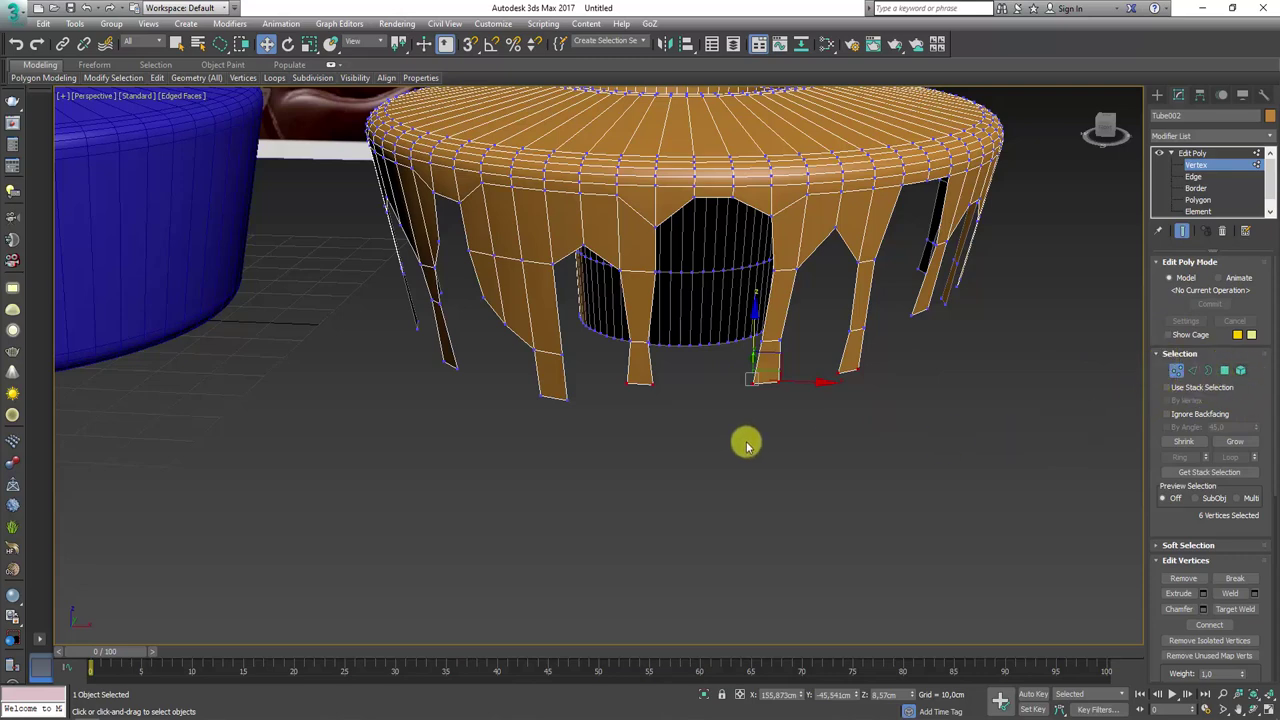
key(1)
key(2)
key(2)
key(2)
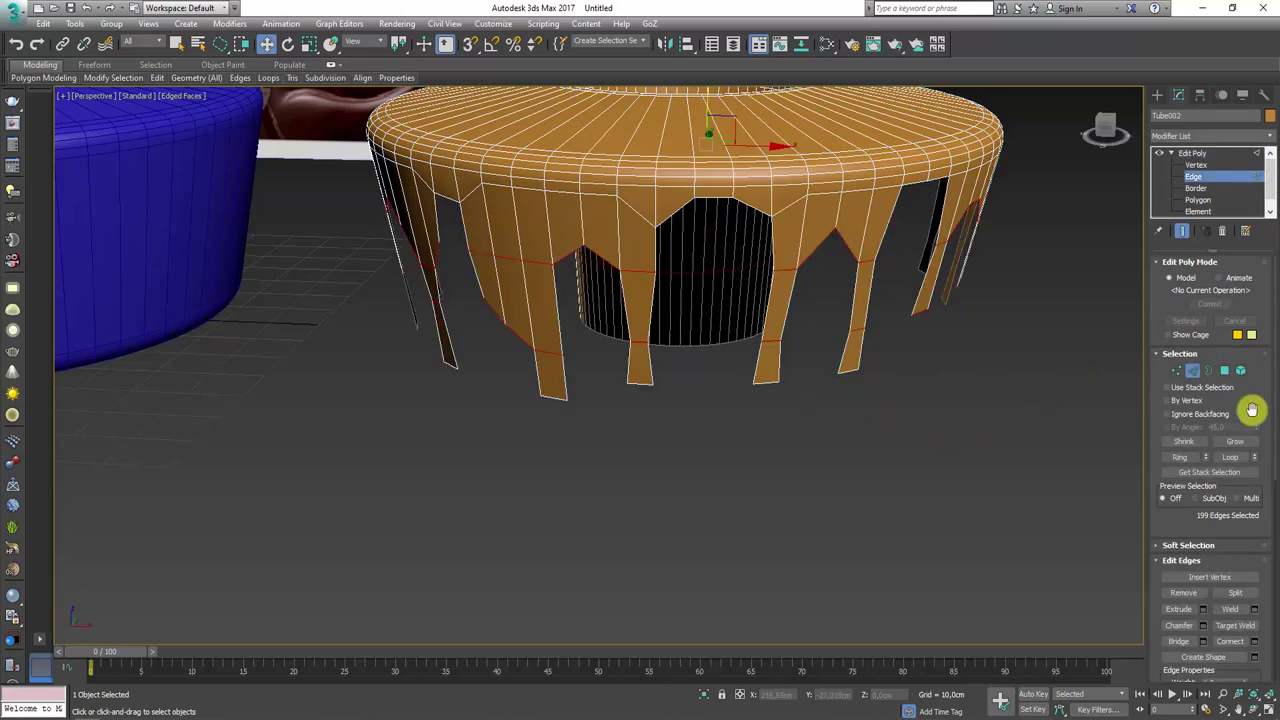
- Step through vertex, edge, border and polygon levels, settle on Vertex mode, and orbit the mesh
click(1179, 372)
click(1193, 371)
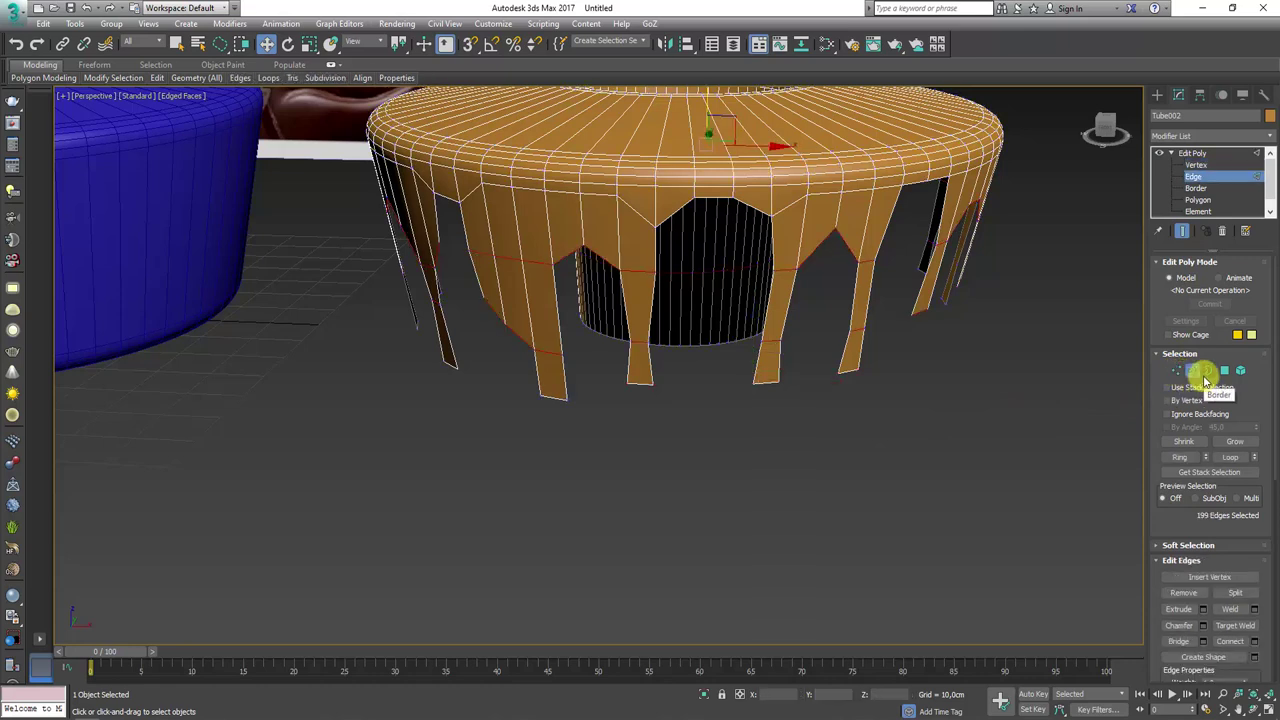
click(1208, 371)
click(1218, 374)
key(1)
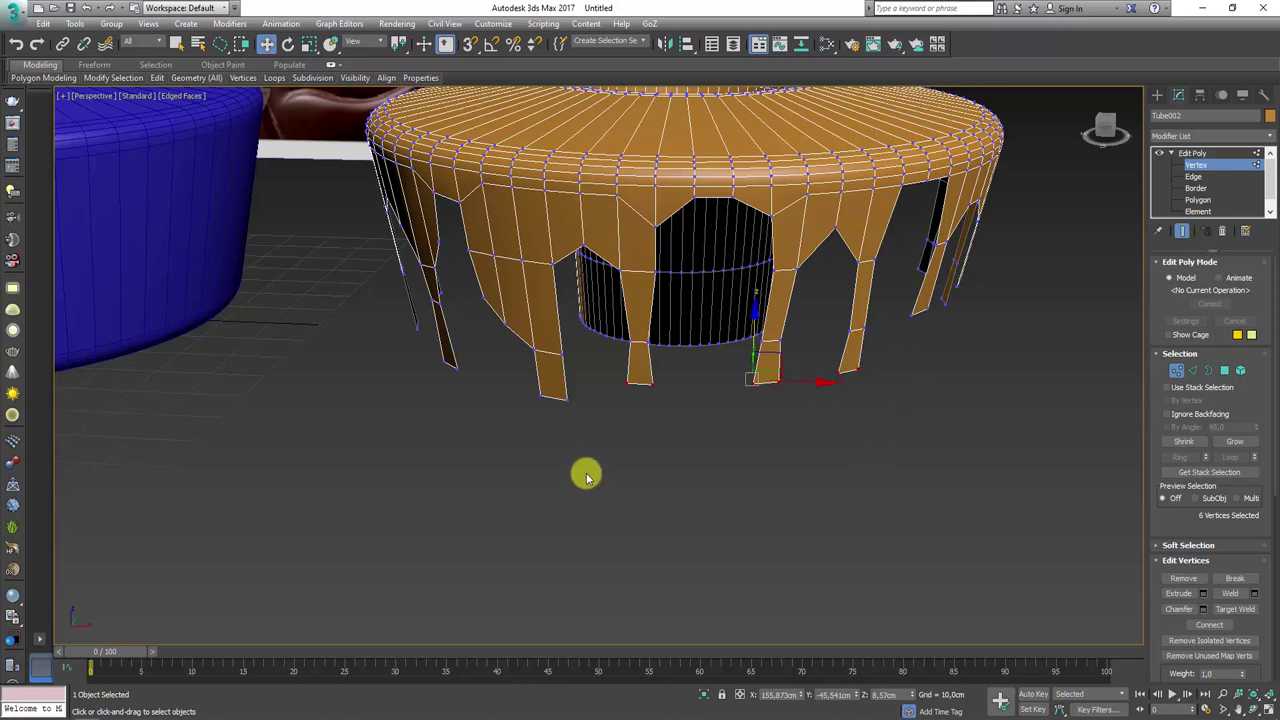
mouse_move(587, 477)
alt+middle_down()
mouse_move(634, 460)
mouse_move(357, 400)
alt+middle_up()
- Narrow a drip tip by scaling its four bottom vertices inward
scroll(400, 443, up, 3)
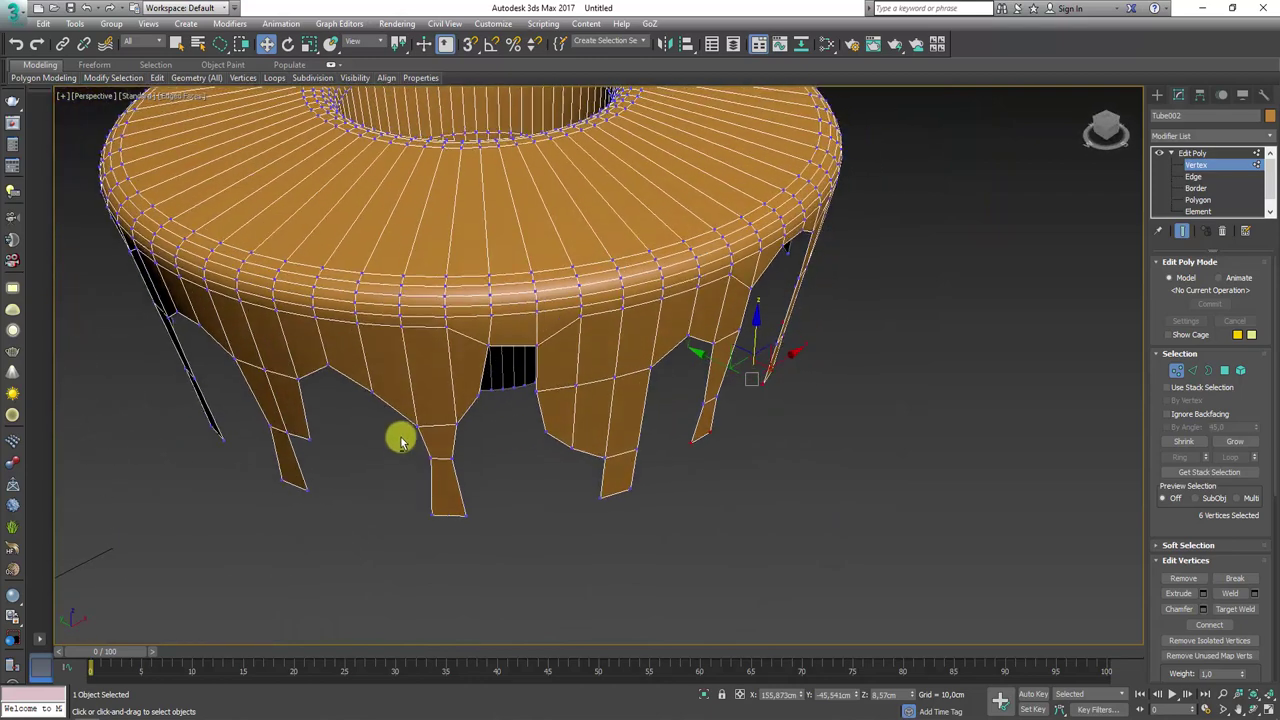
alt+middle_drag(400, 443, 486, 477)
key(r)
click(500, 505)
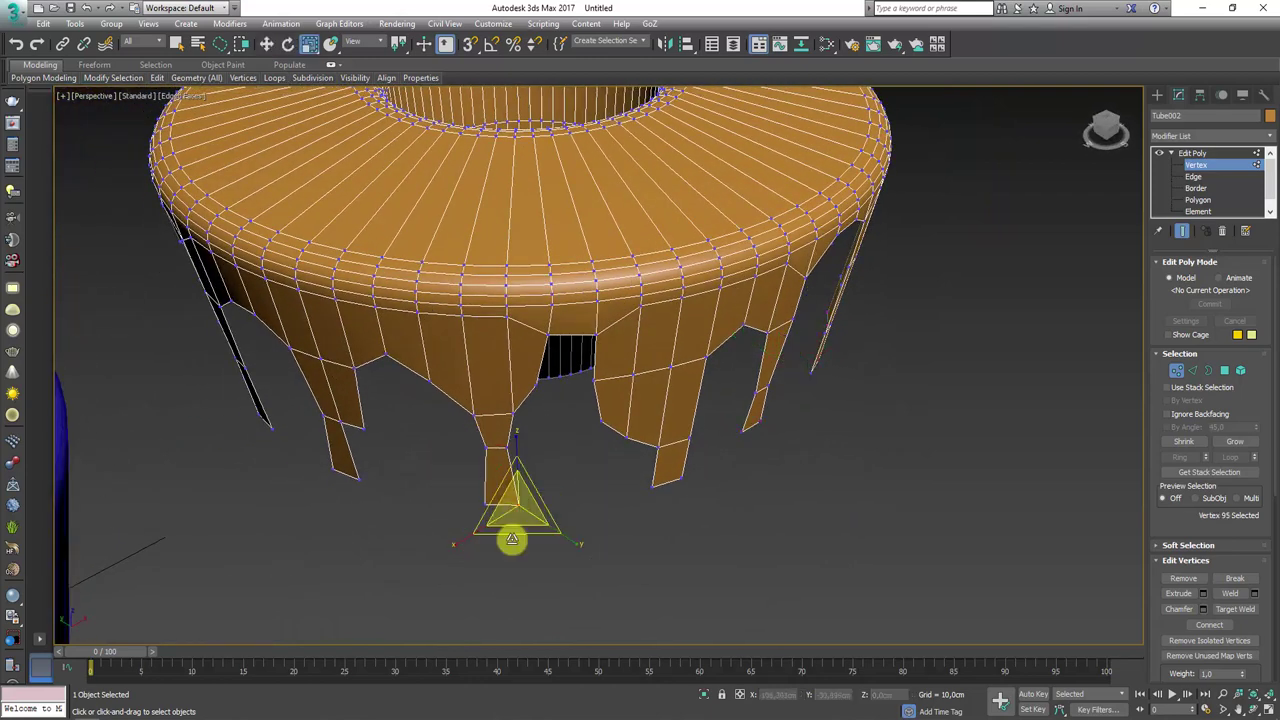
click(480, 513)
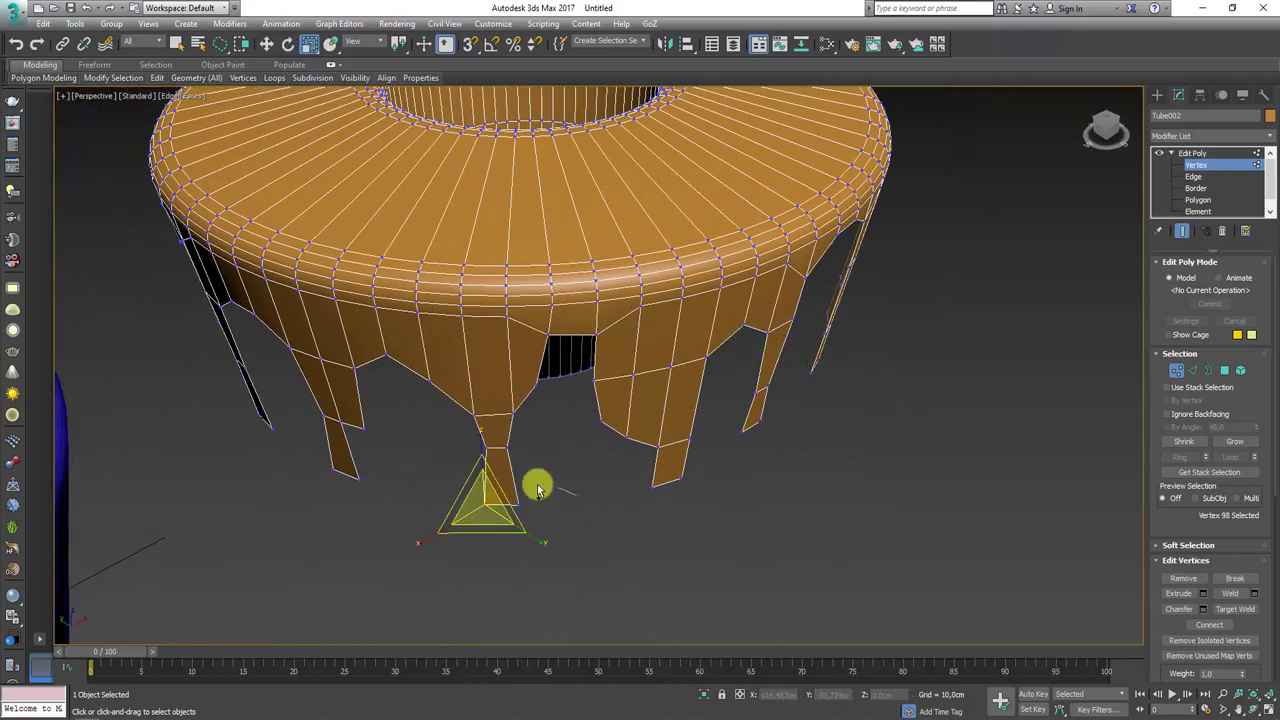
ctrl+click(495, 510)
mouse_move(369, 519)
alt+middle_down()
mouse_move(490, 503)
mouse_move(500, 546)
alt+middle_up()
ctrl+drag(514, 462, 405, 566)
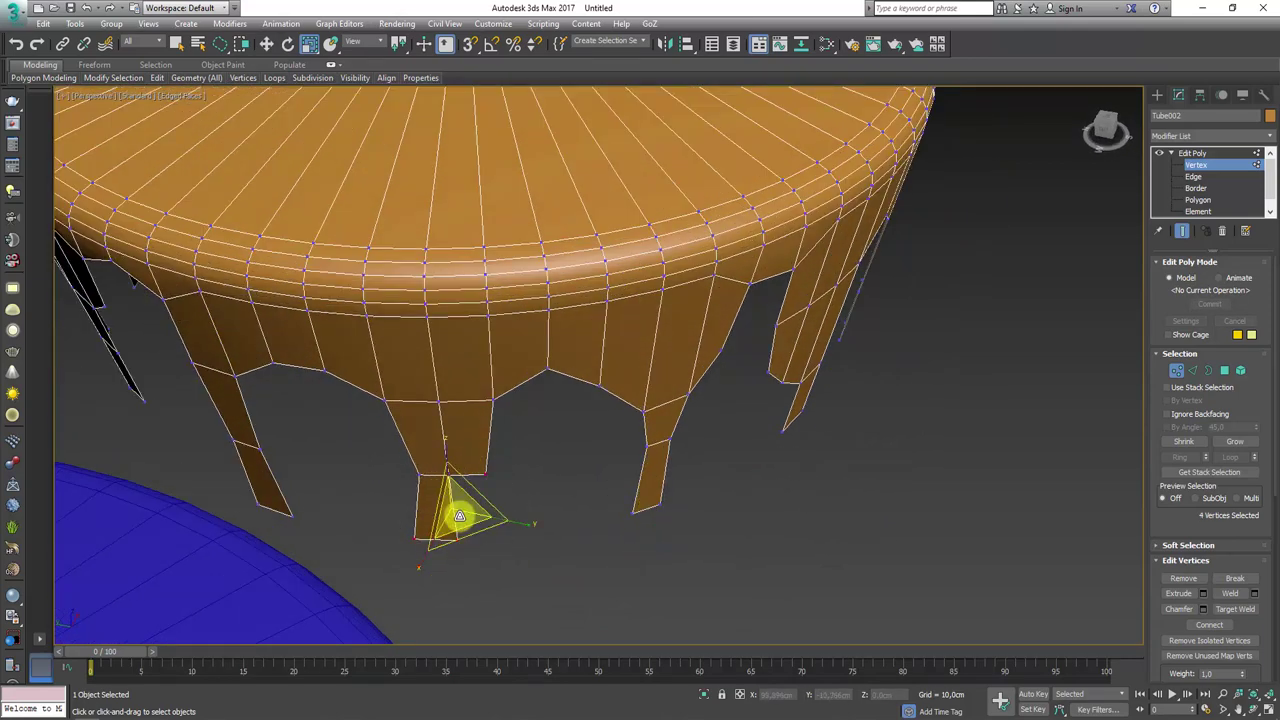
mouse_move(459, 516)
mouse_down()
mouse_move(390, 516)
mouse_move(449, 511)
mouse_move(457, 523)
mouse_up()
click(520, 560)
- Select a side drip's tip vertices, then return the icing to whole-object editing
scroll(525, 555, down, 3)
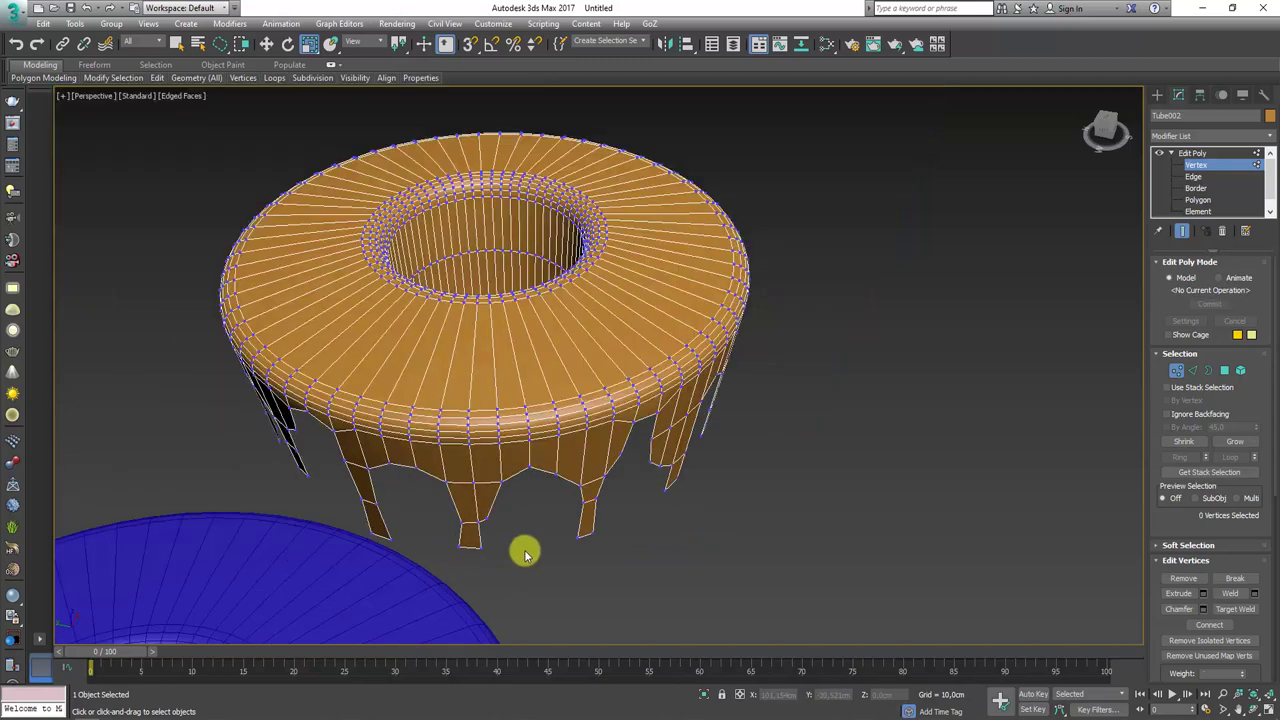
alt+middle_drag(525, 555, 330, 515)
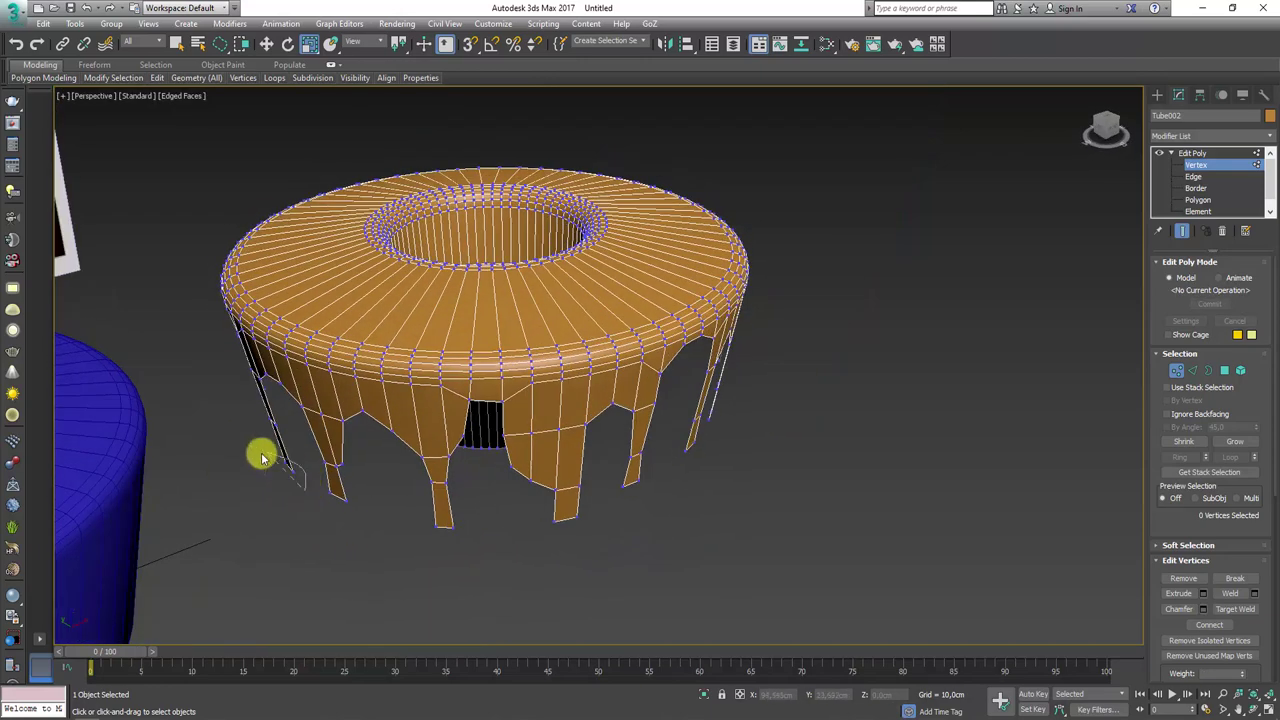
drag(262, 457, 286, 429)
key(w)
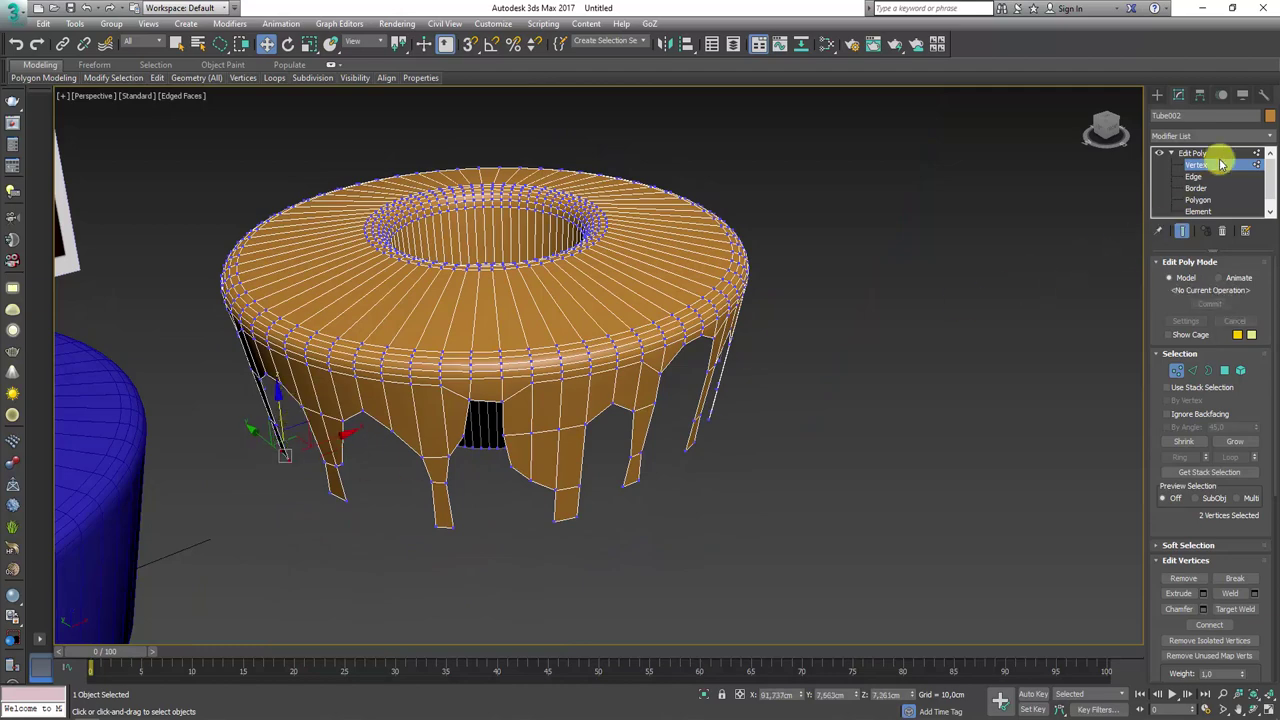
click(1220, 163)
scroll(731, 286, down, 5)
mouse_move(808, 320)
alt+middle_down()
mouse_move(800, 331)
mouse_move(834, 377)
alt+middle_up()
scroll(790, 375, up, 5)
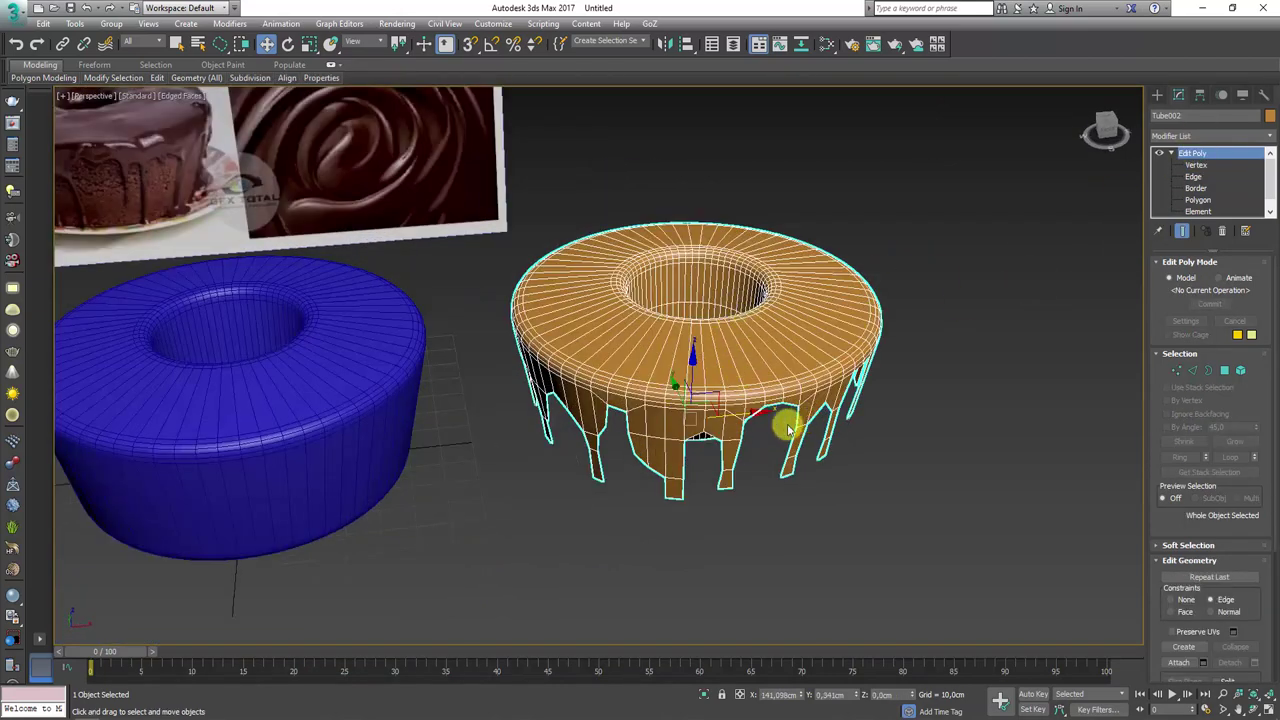
- Align the icing to the blue cake tube pivot-to-pivot on X, Y and Z
mouse_move(788, 428)
alt+middle_down()
mouse_move(726, 369)
mouse_move(766, 406)
alt+middle_up()
scroll(777, 406, down, 3)
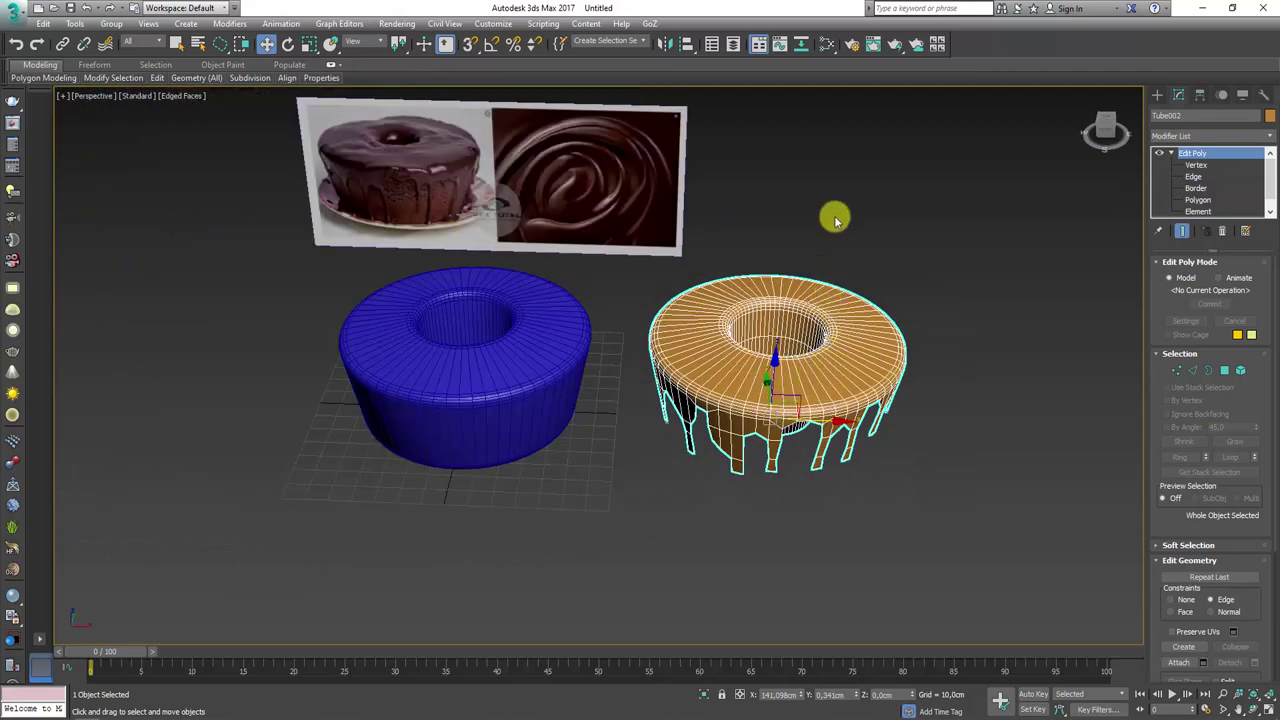
click(686, 44)
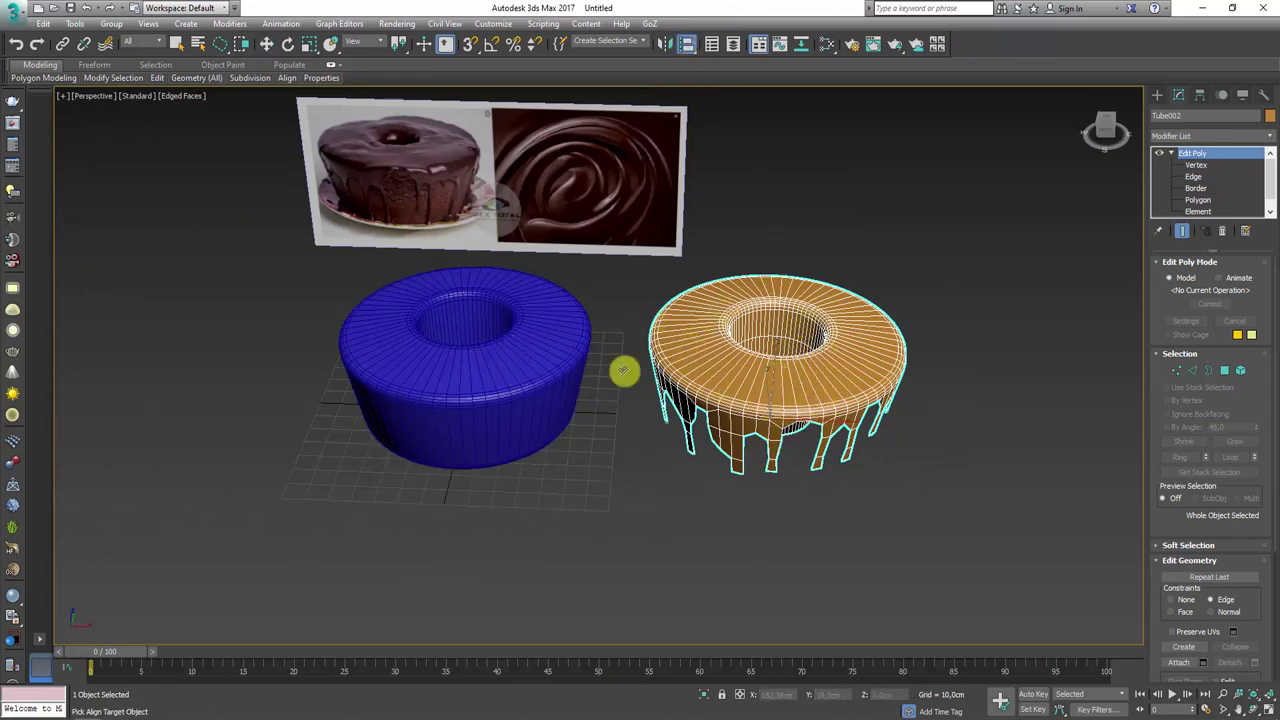
click(529, 366)
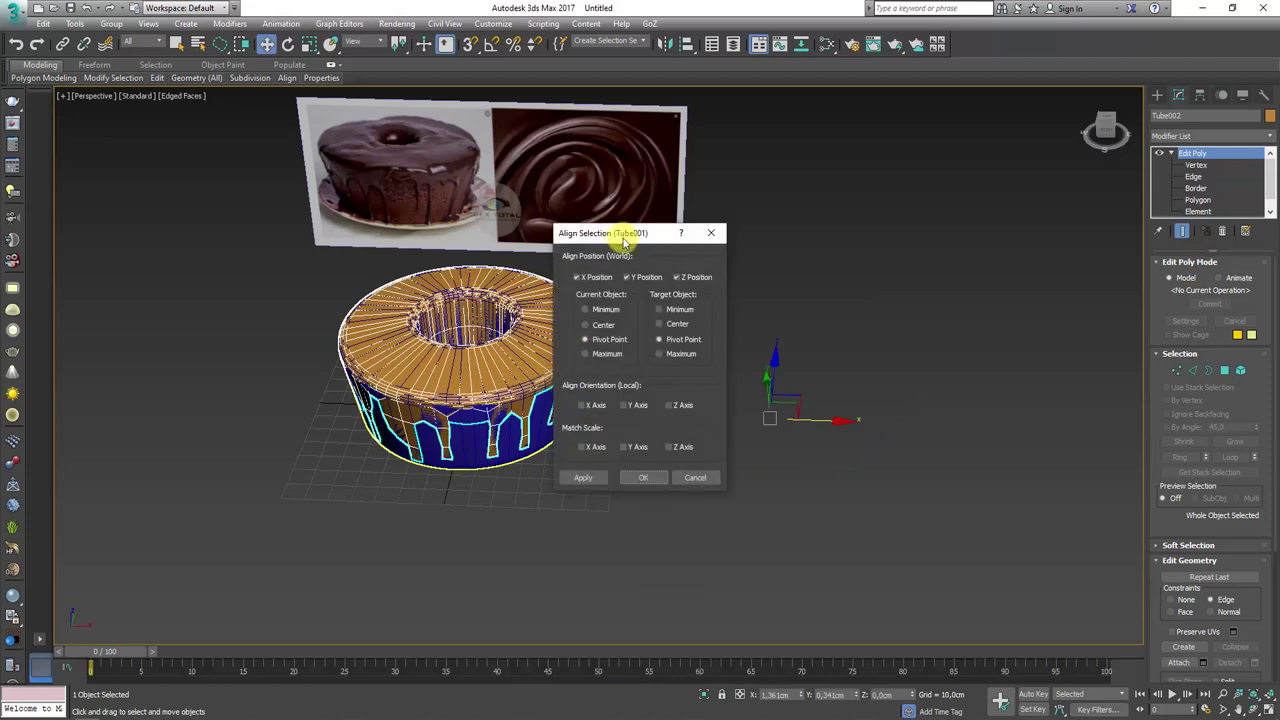
drag(624, 241, 793, 196)
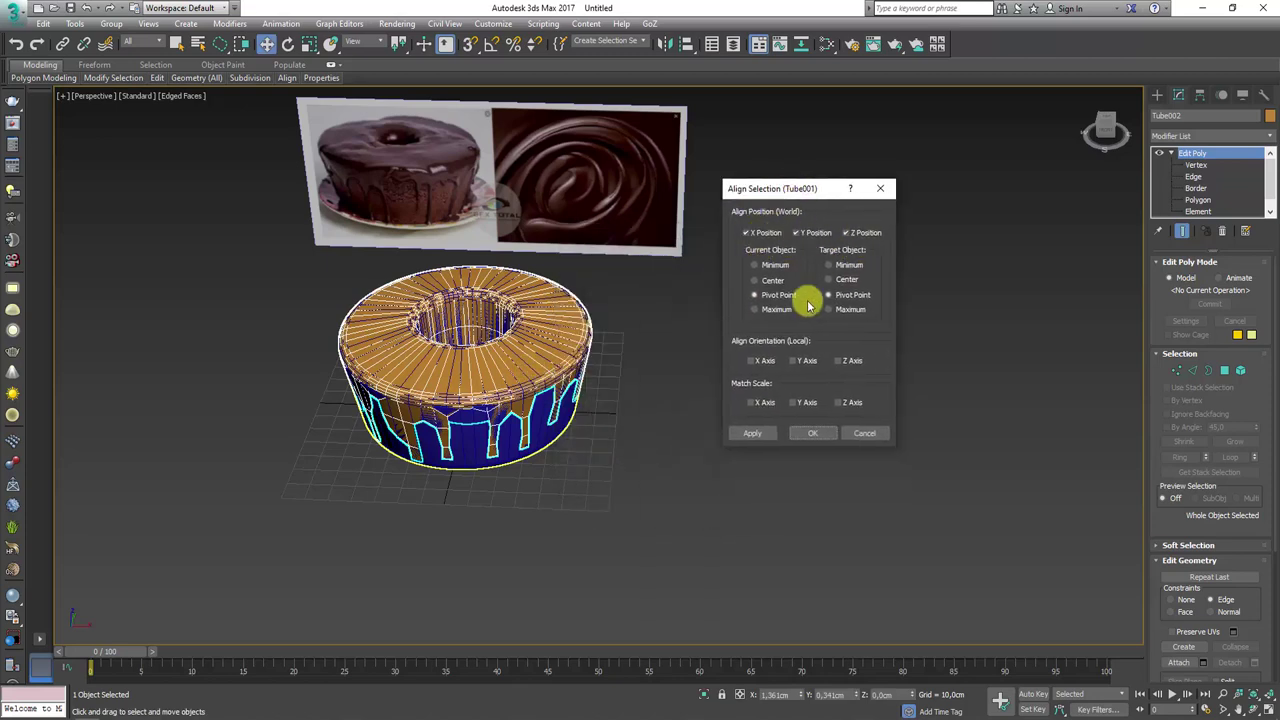
click(812, 433)
mouse_move(580, 455)
alt+middle_down()
mouse_move(551, 377)
mouse_move(703, 380)
mouse_move(660, 443)
mouse_move(551, 420)
mouse_move(360, 309)
alt+middle_up()
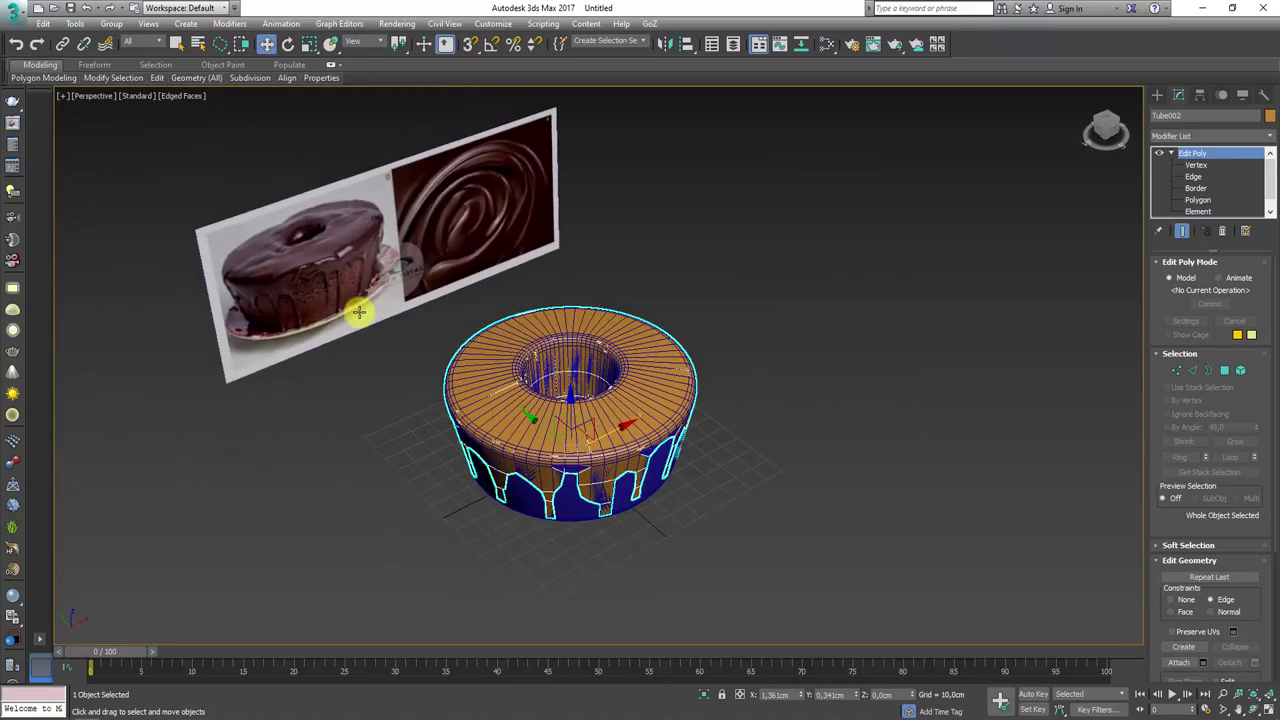
scroll(291, 266, up, 3)
scroll(318, 194, up, 3)
scroll(557, 203, down, 2)
- Add two Edit Poly modifiers to the icing's stack
key(z)
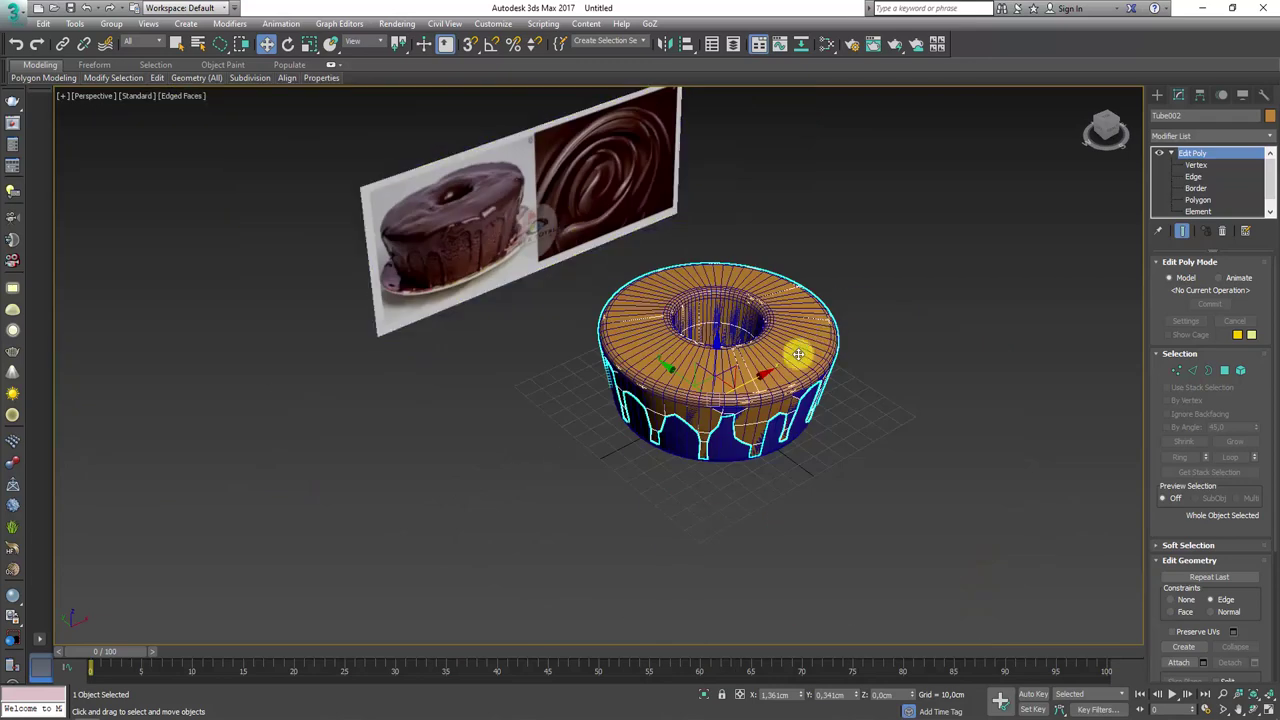
click(1267, 137)
drag(1266, 157, 1273, 540)
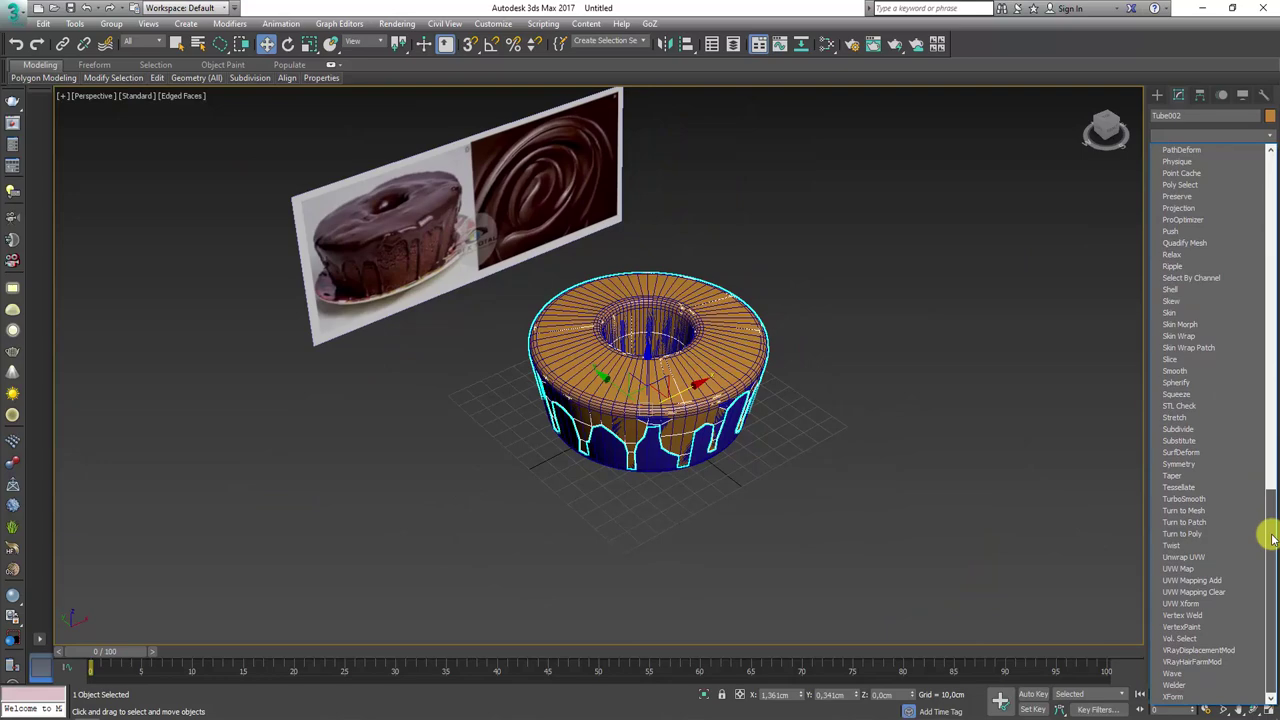
drag(1273, 540, 1268, 195)
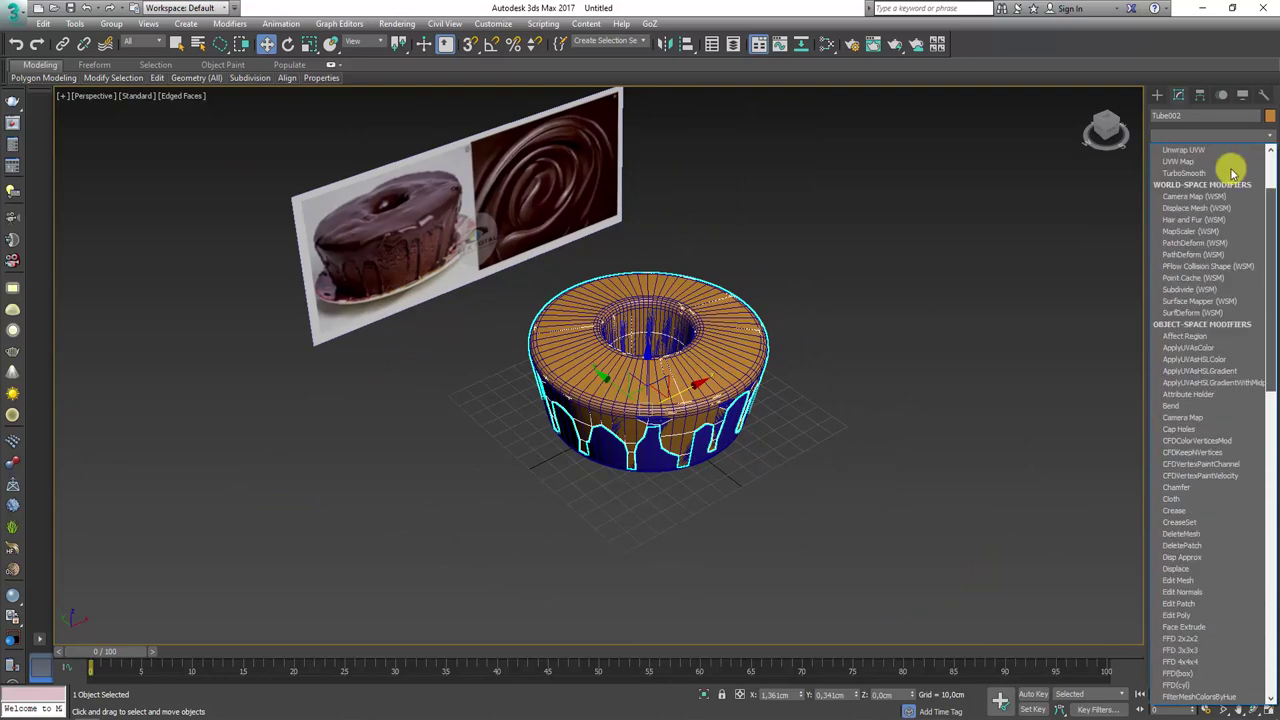
click(1231, 166)
middle_drag(956, 258, 1031, 288)
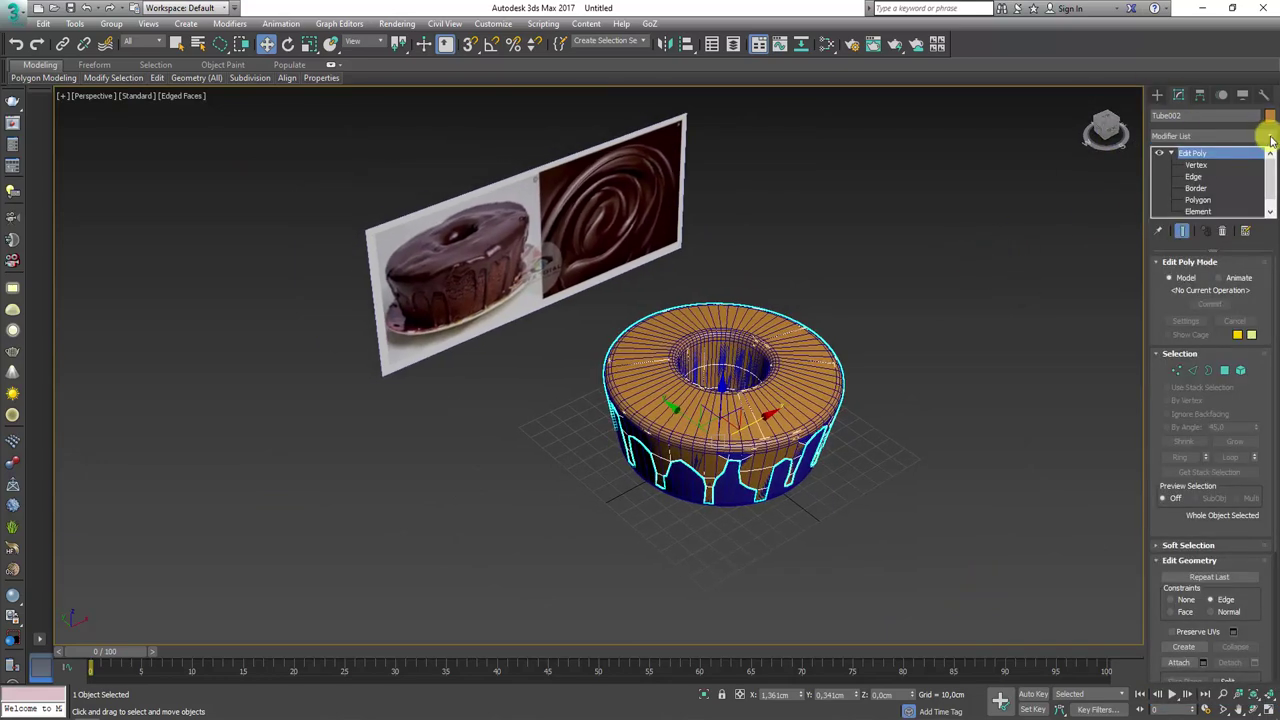
click(1271, 138)
drag(1269, 186, 1269, 286)
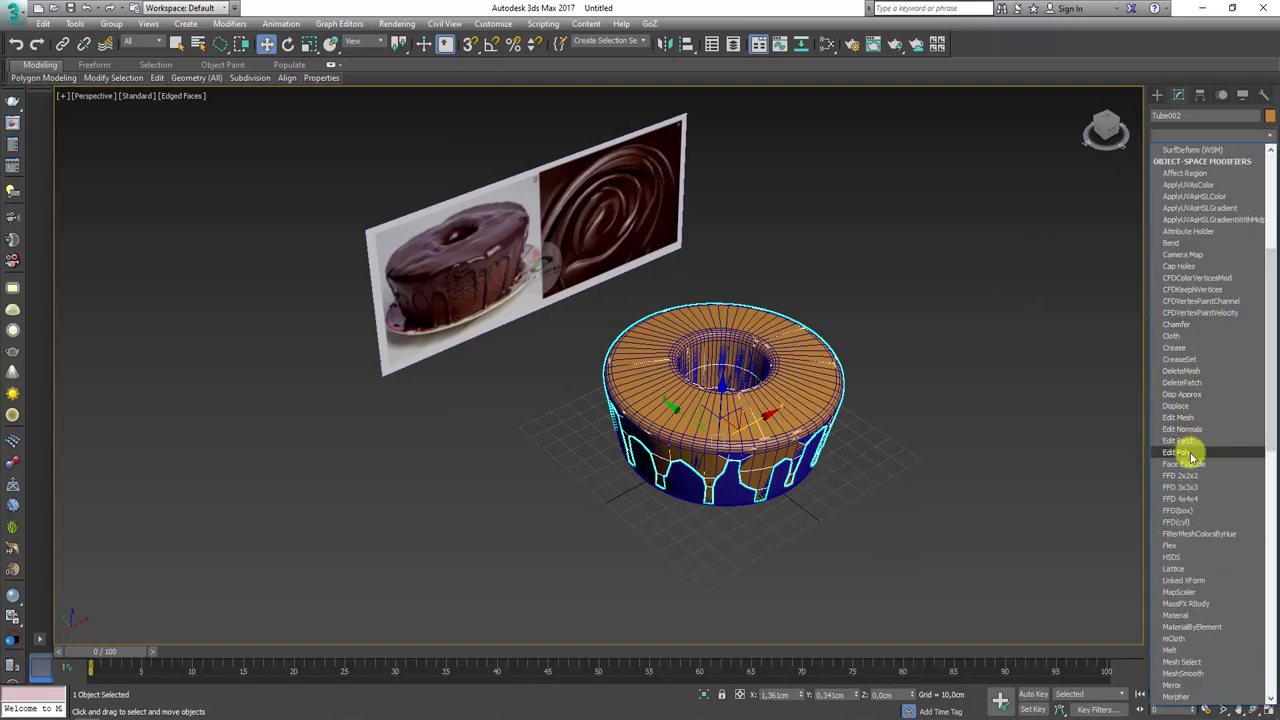
click(1191, 457)
- Select the entire icing mesh as polygons
click(1241, 370)
click(720, 460)
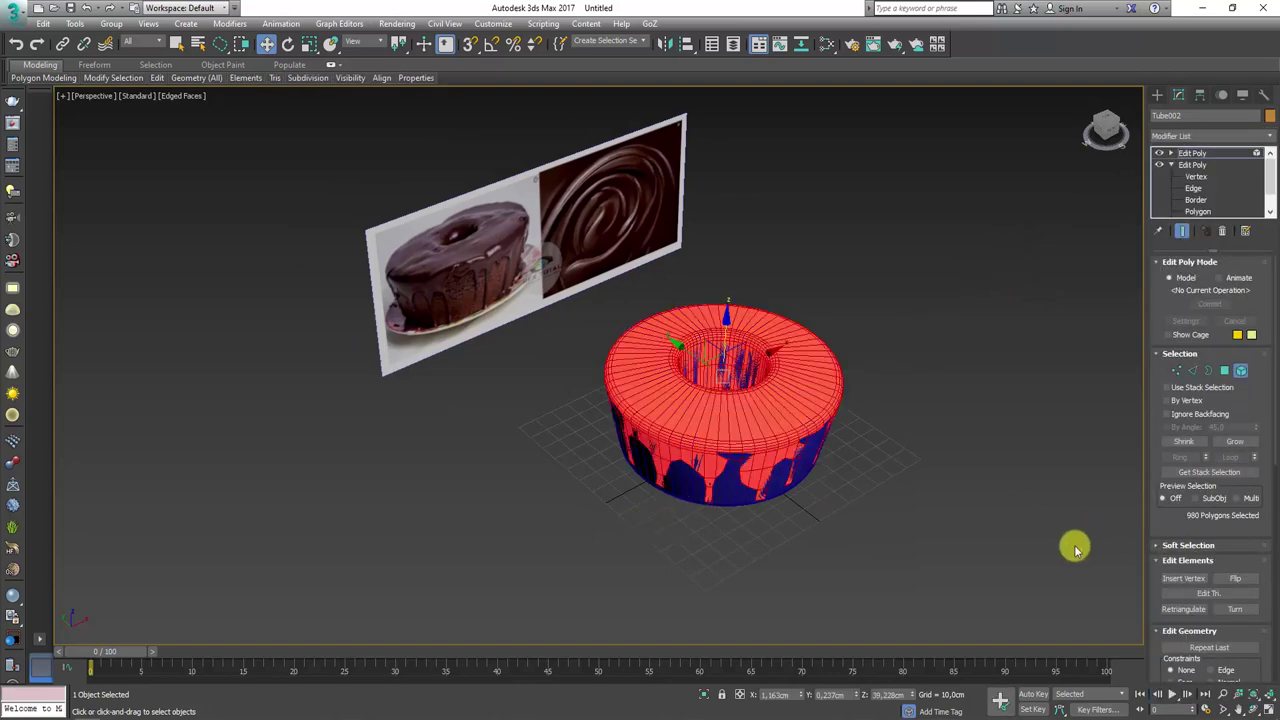
alt+middle_drag(1075, 549, 1088, 485)
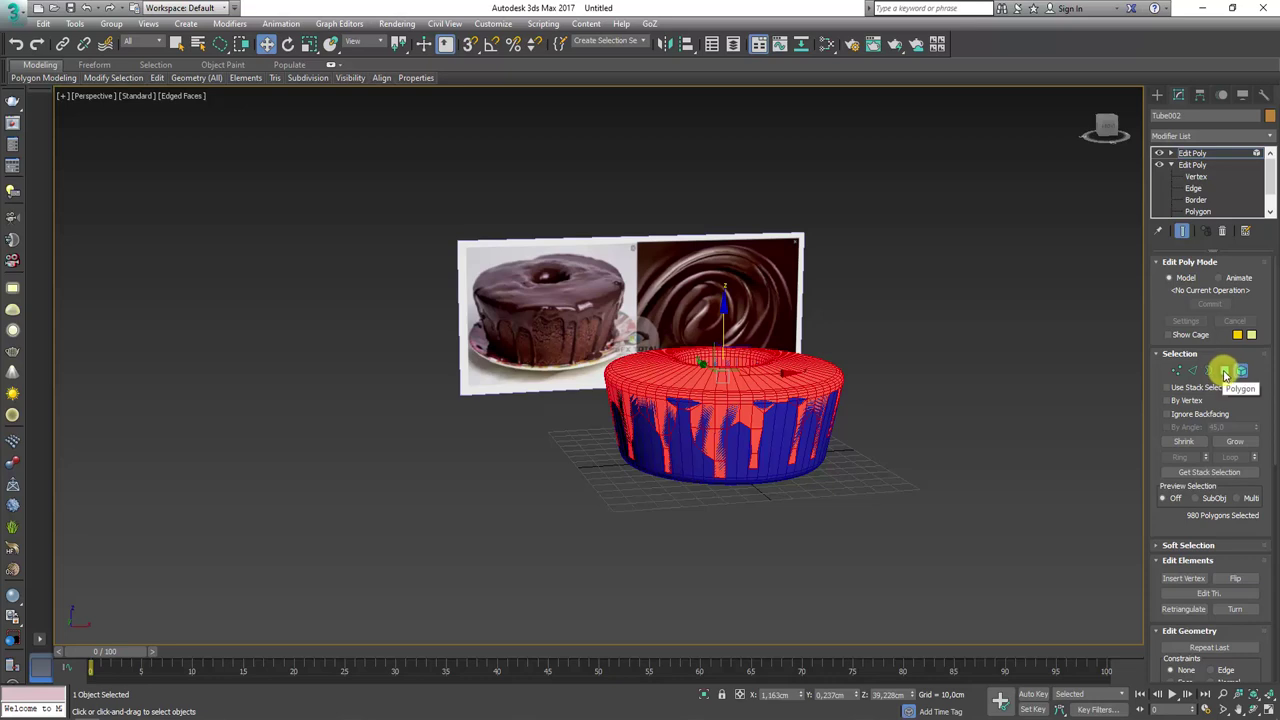
click(1226, 373)
drag(1150, 395, 1154, 223)
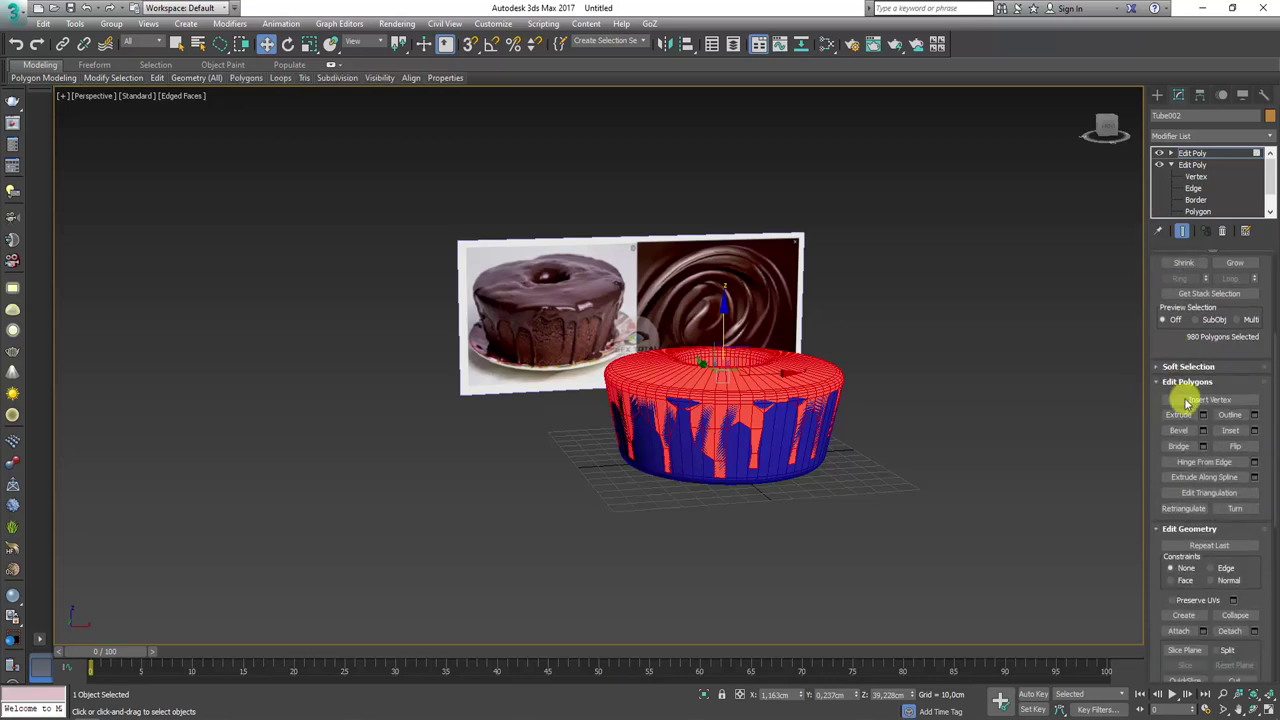
- Extrude the selected faces along Local Normals by about 1.4 cm
click(1203, 414)
drag(920, 377, 920, 283)
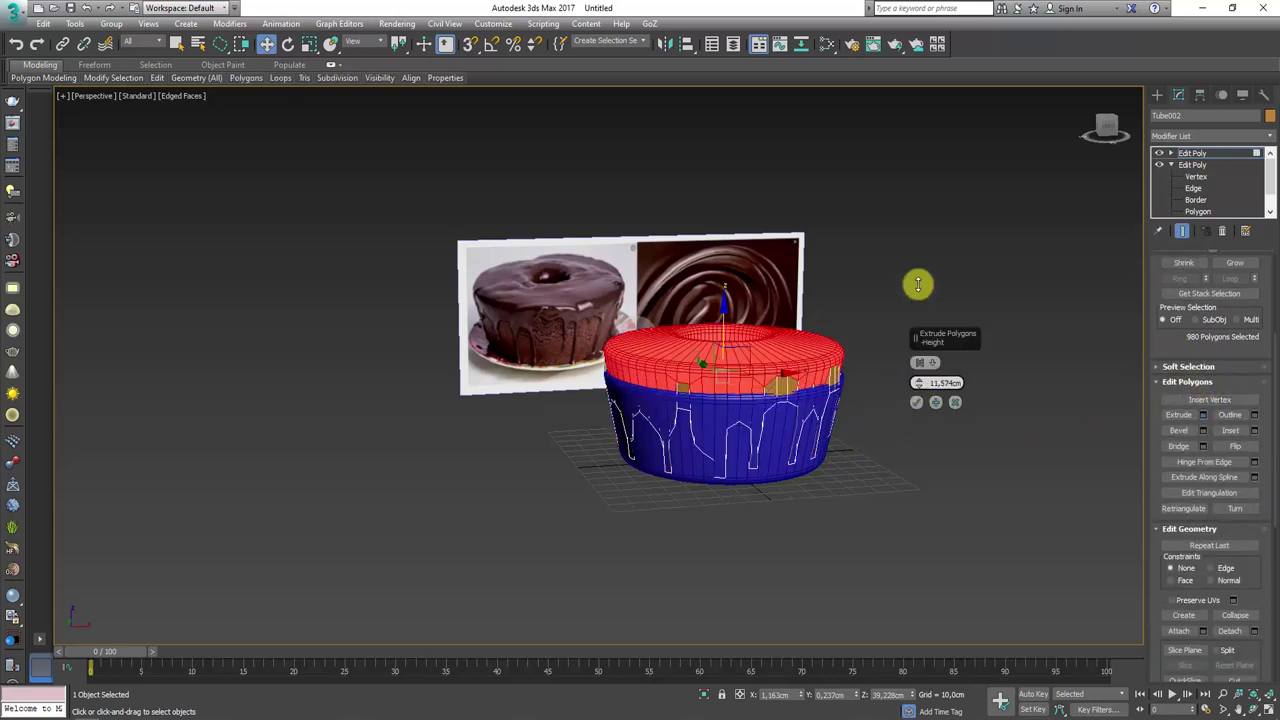
click(930, 366)
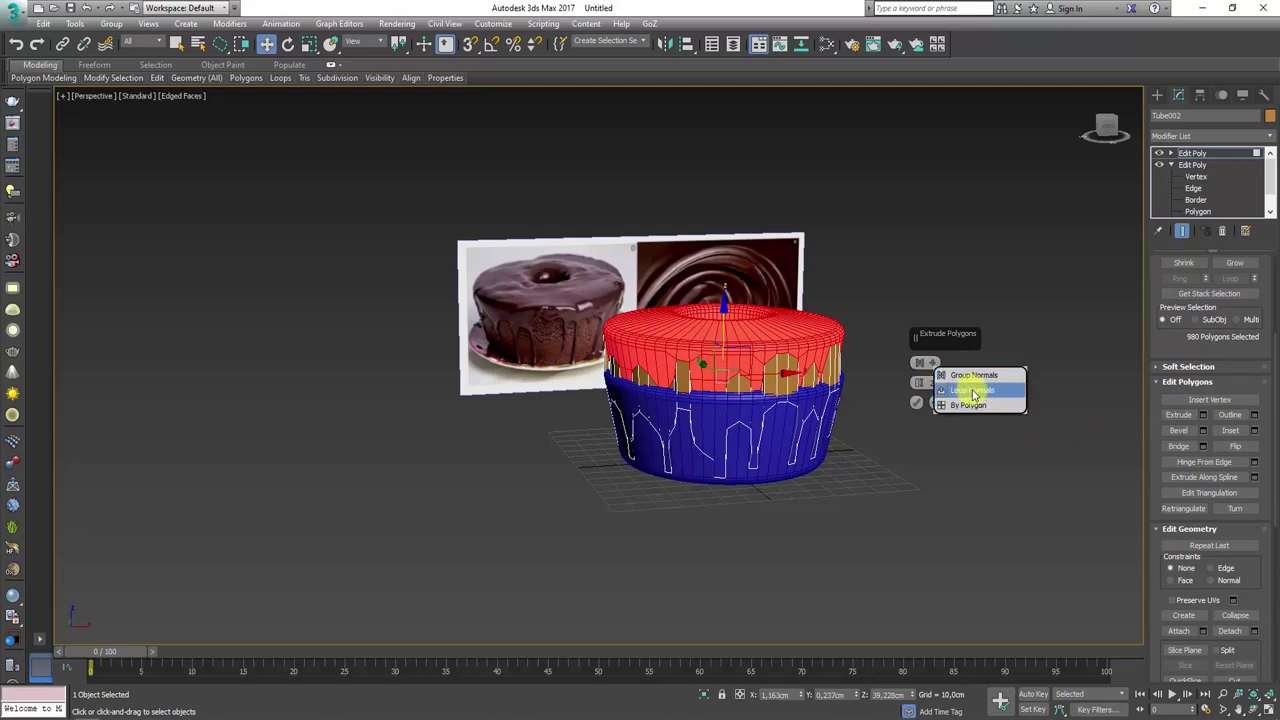
click(975, 395)
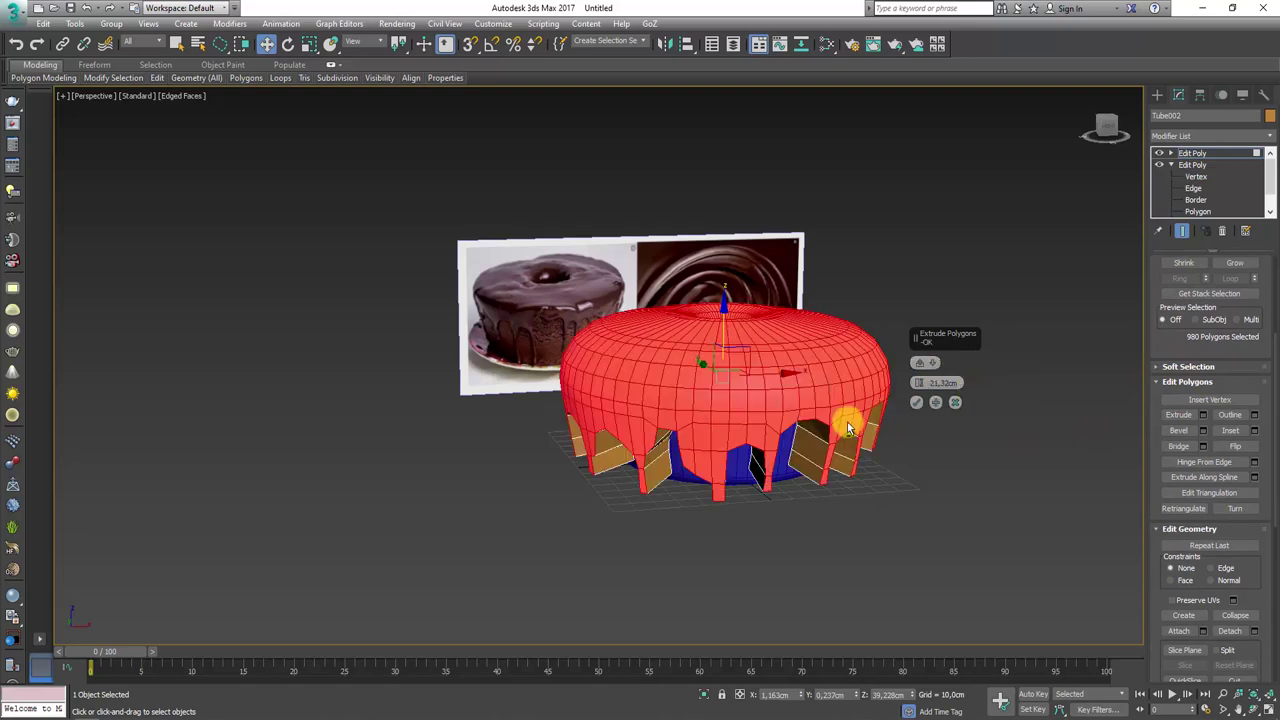
alt+middle_drag(847, 422, 922, 410)
drag(917, 385, 957, 515)
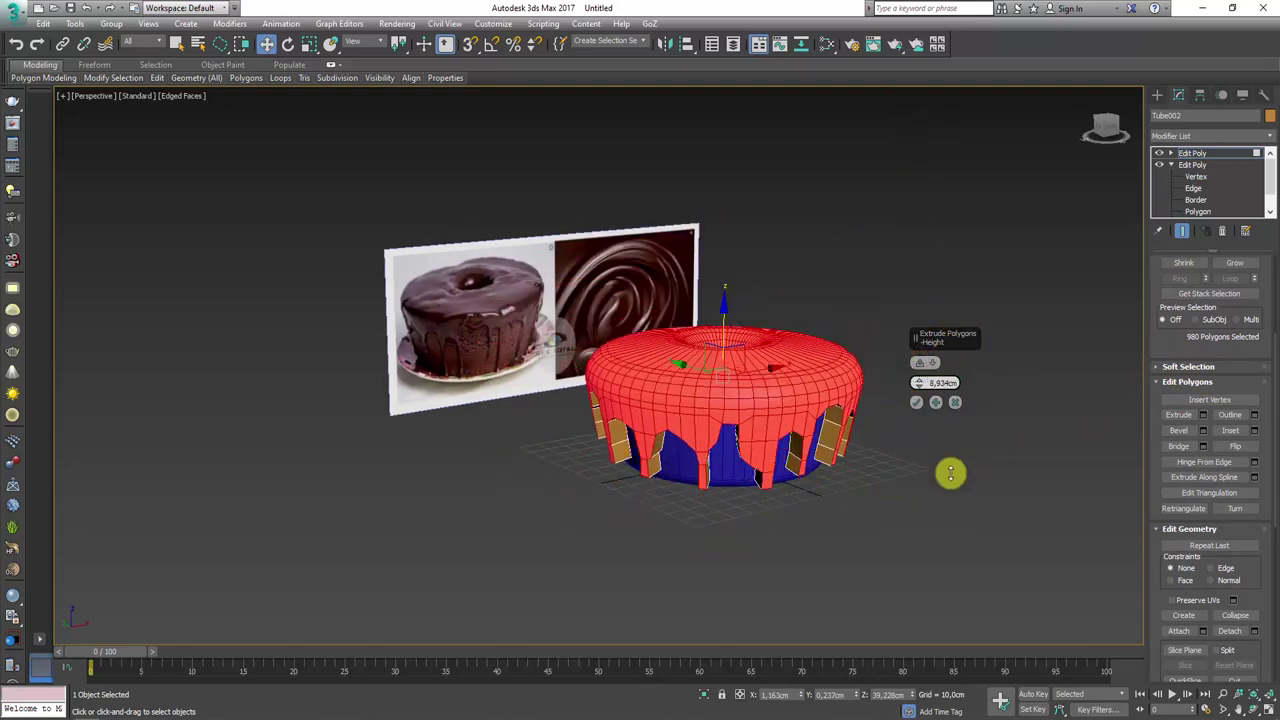
alt+middle_drag(952, 516, 823, 477)
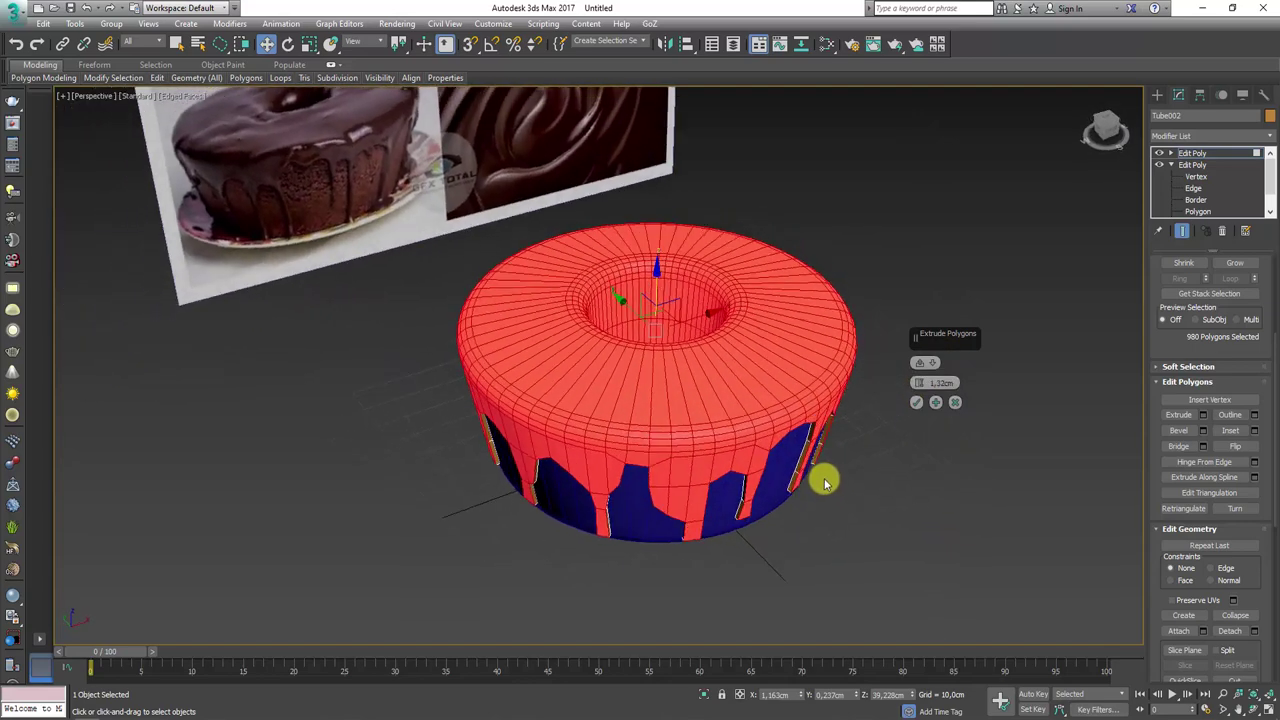
click(916, 402)
- Disable the extrusion Edit Poly and add a Shell modifier with 0.91cm outer amount
click(1200, 154)
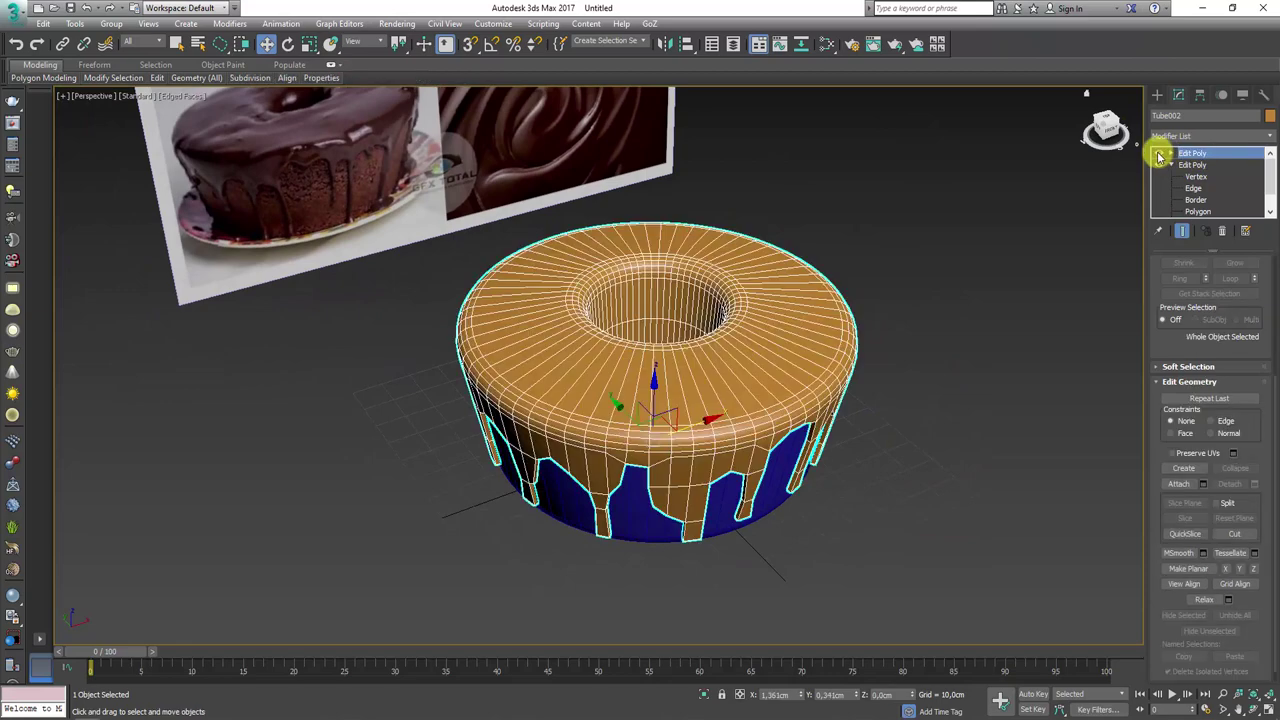
click(1161, 154)
click(1270, 137)
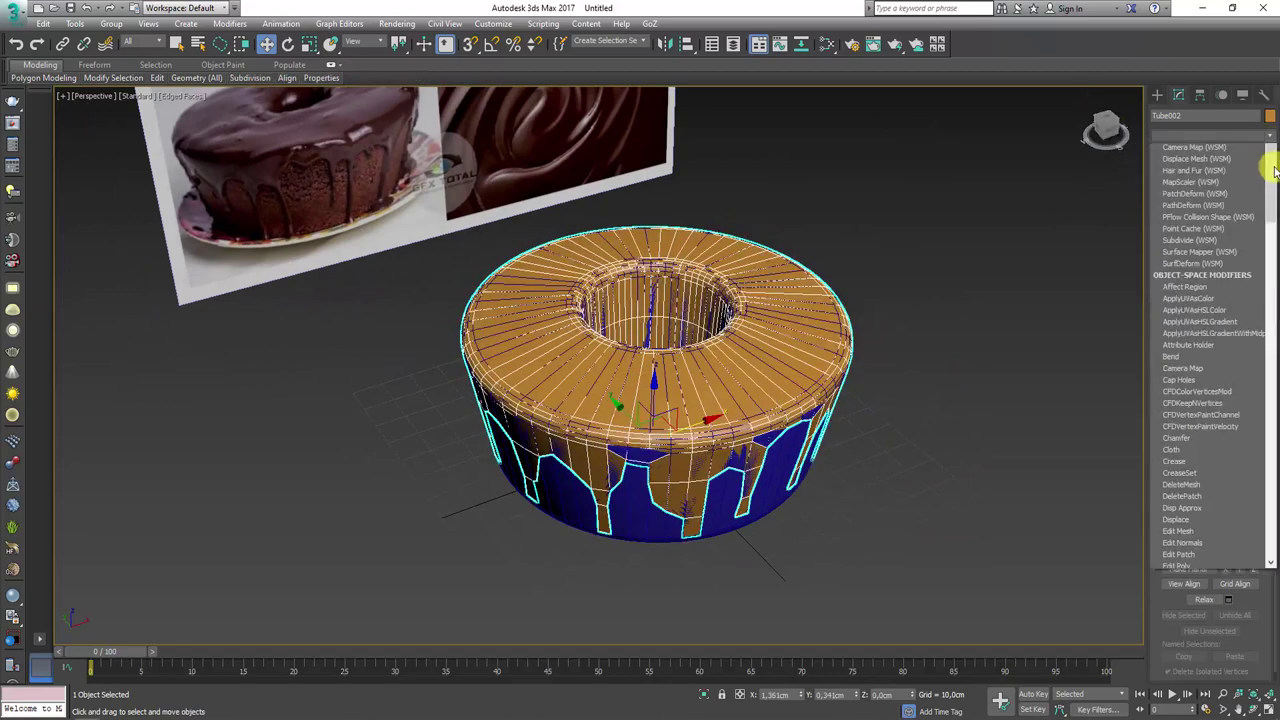
drag(1270, 160, 1260, 595)
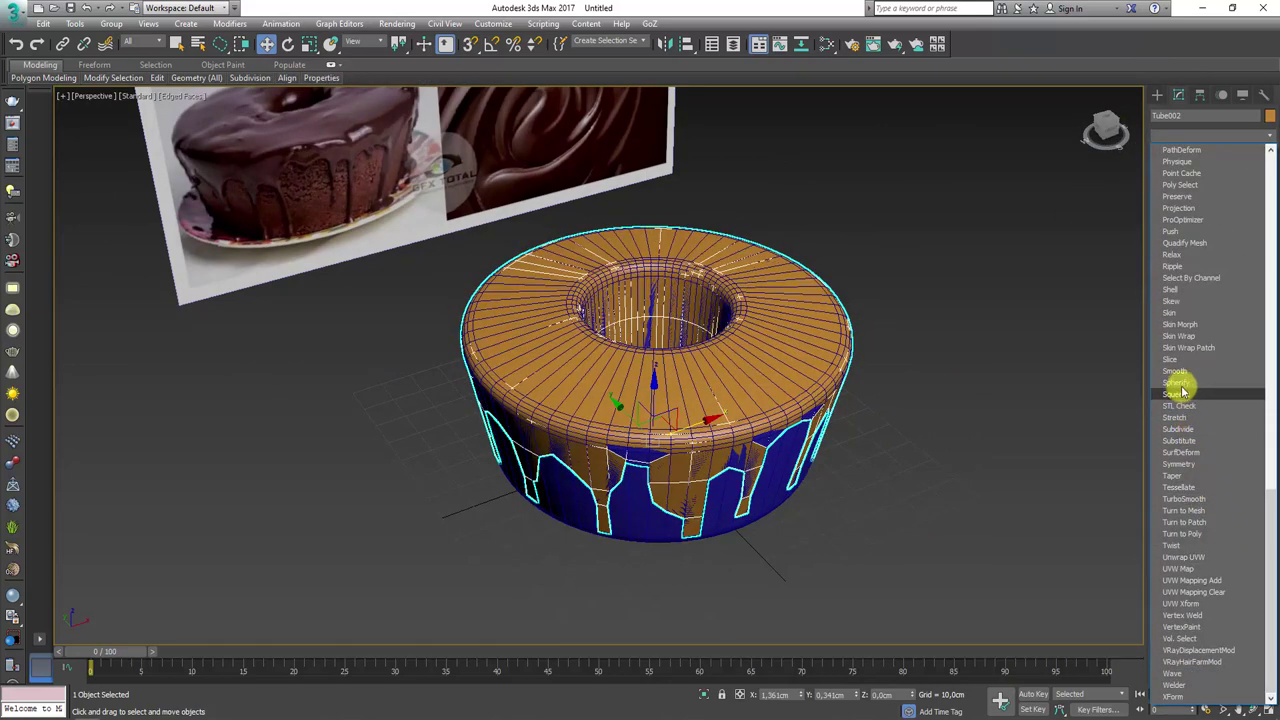
click(1160, 292)
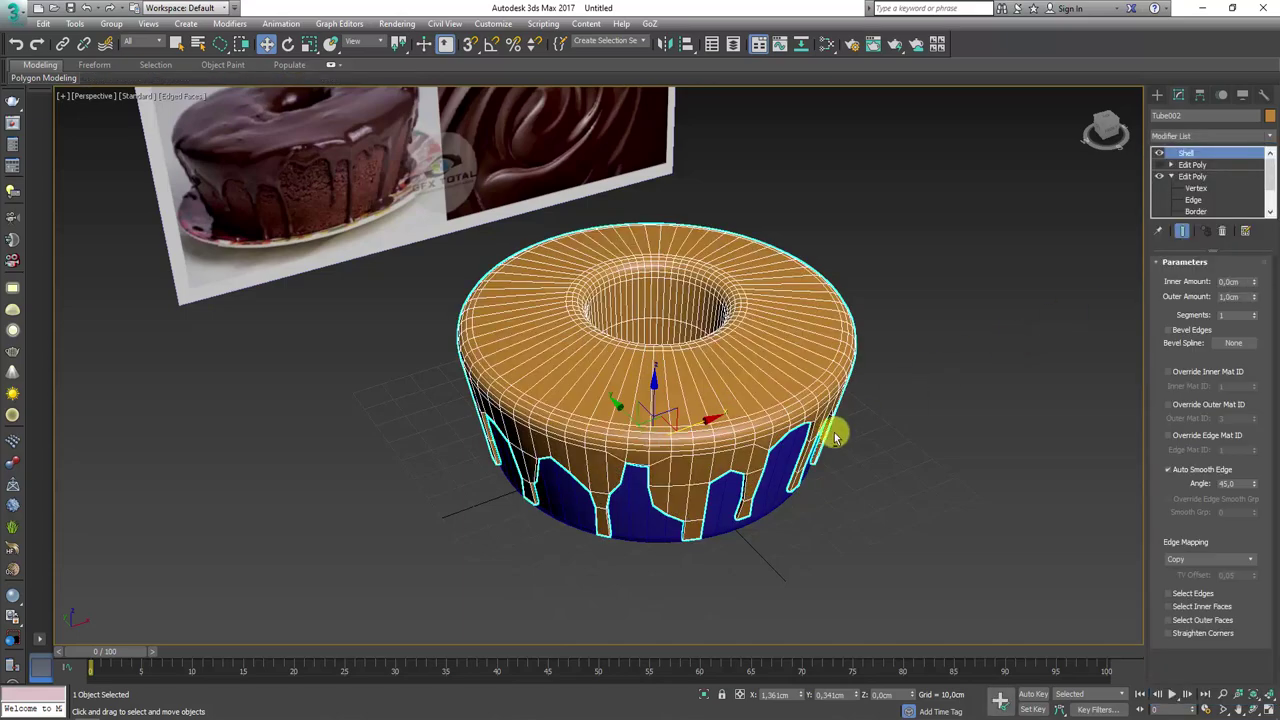
drag(1252, 300, 1266, 68)
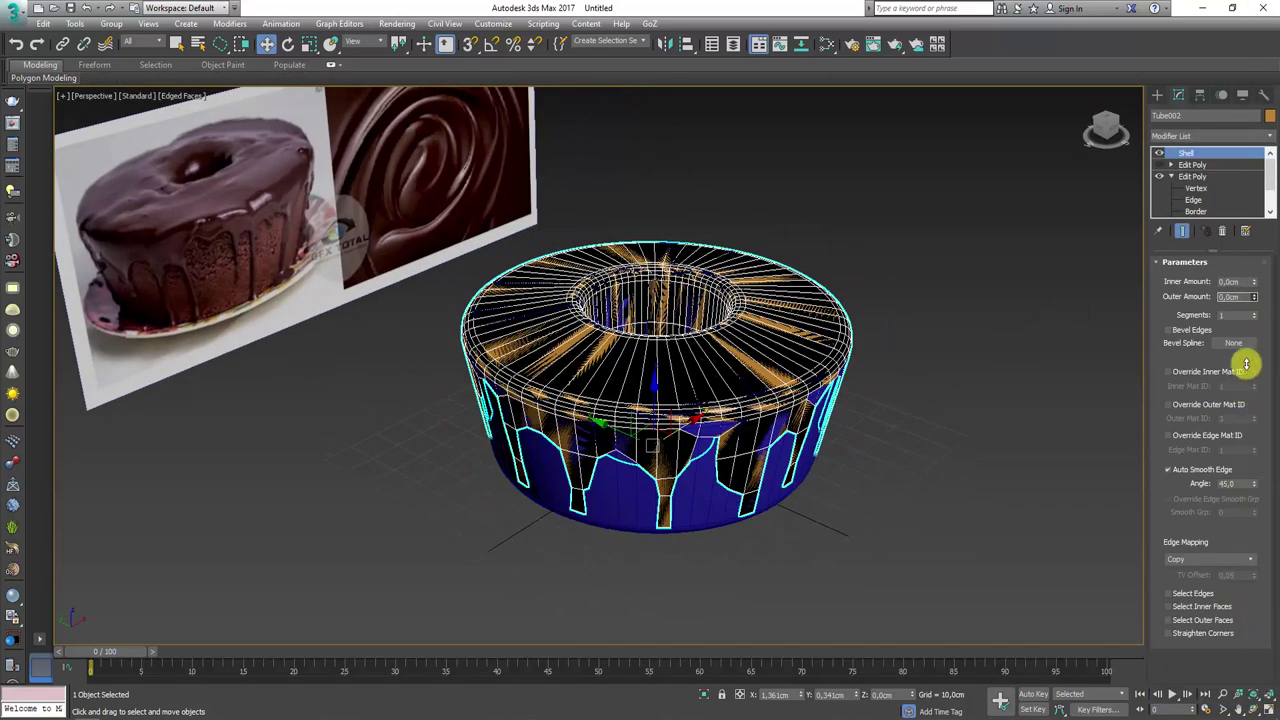
drag(1246, 365, 1024, 520)
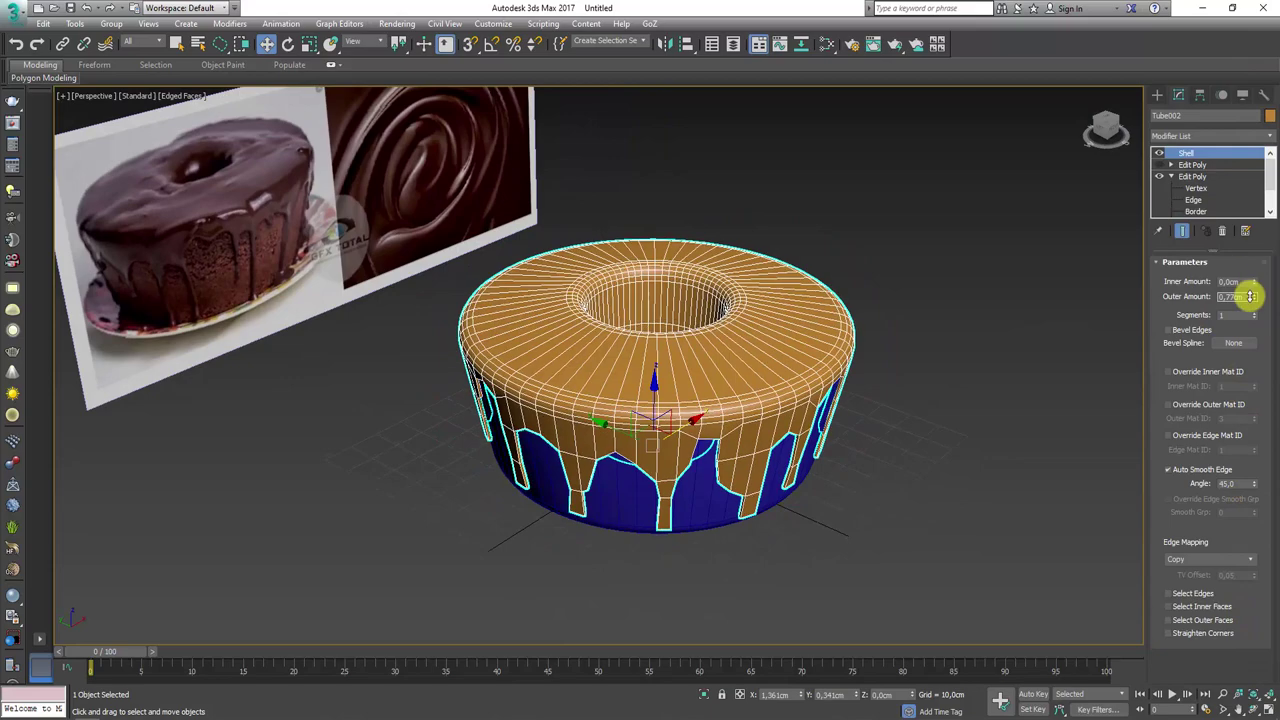
click(703, 694)
- Turn off the Shell modifier and inspect the thin icing from side views
mouse_move(809, 543)
alt+middle_down()
mouse_move(868, 490)
mouse_move(806, 340)
alt+middle_up()
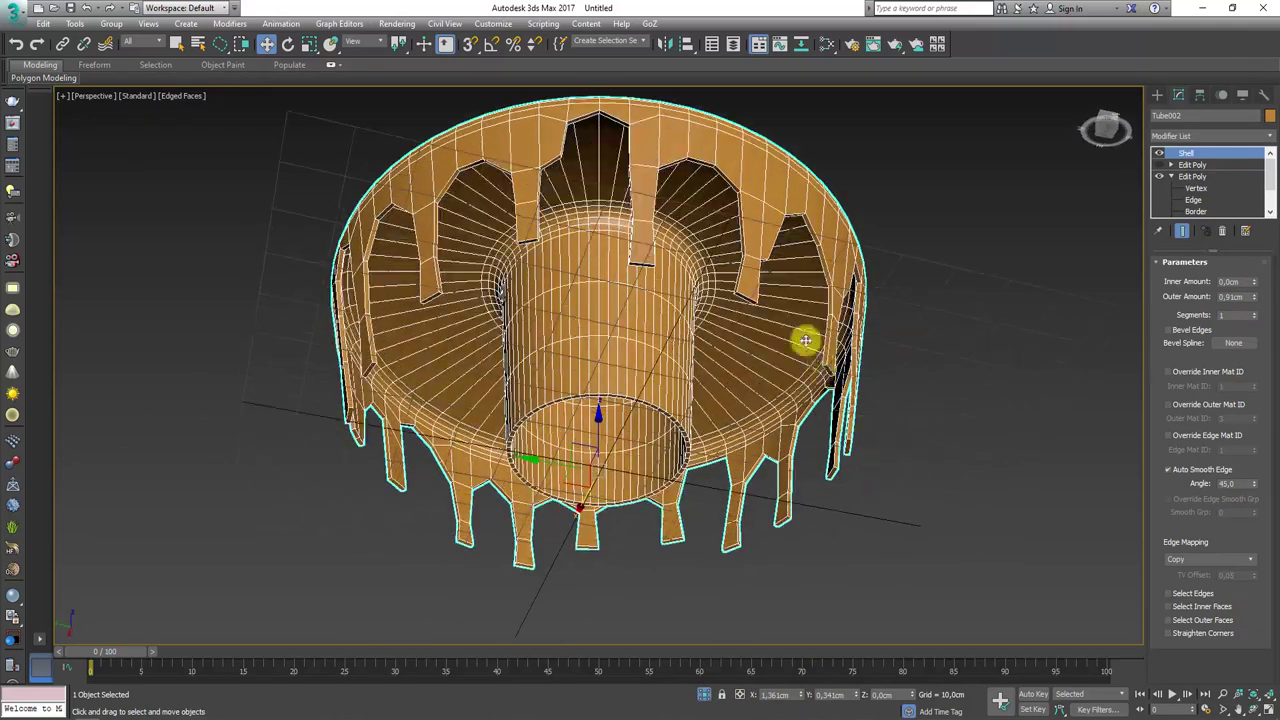
click(1160, 157)
mouse_move(947, 397)
alt+middle_down()
mouse_move(974, 360)
mouse_move(891, 366)
mouse_move(886, 474)
alt+middle_up()
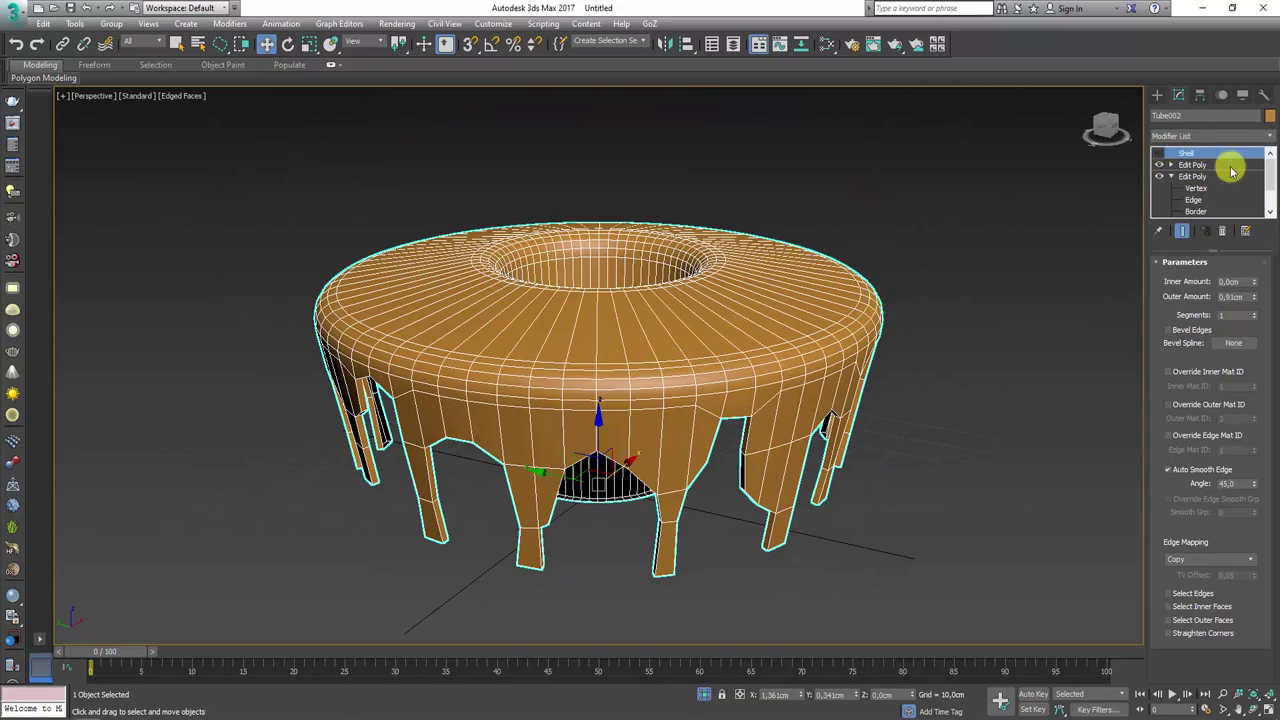
mouse_move(757, 525)
alt+middle_down()
mouse_move(814, 477)
mouse_move(693, 468)
alt+middle_up()
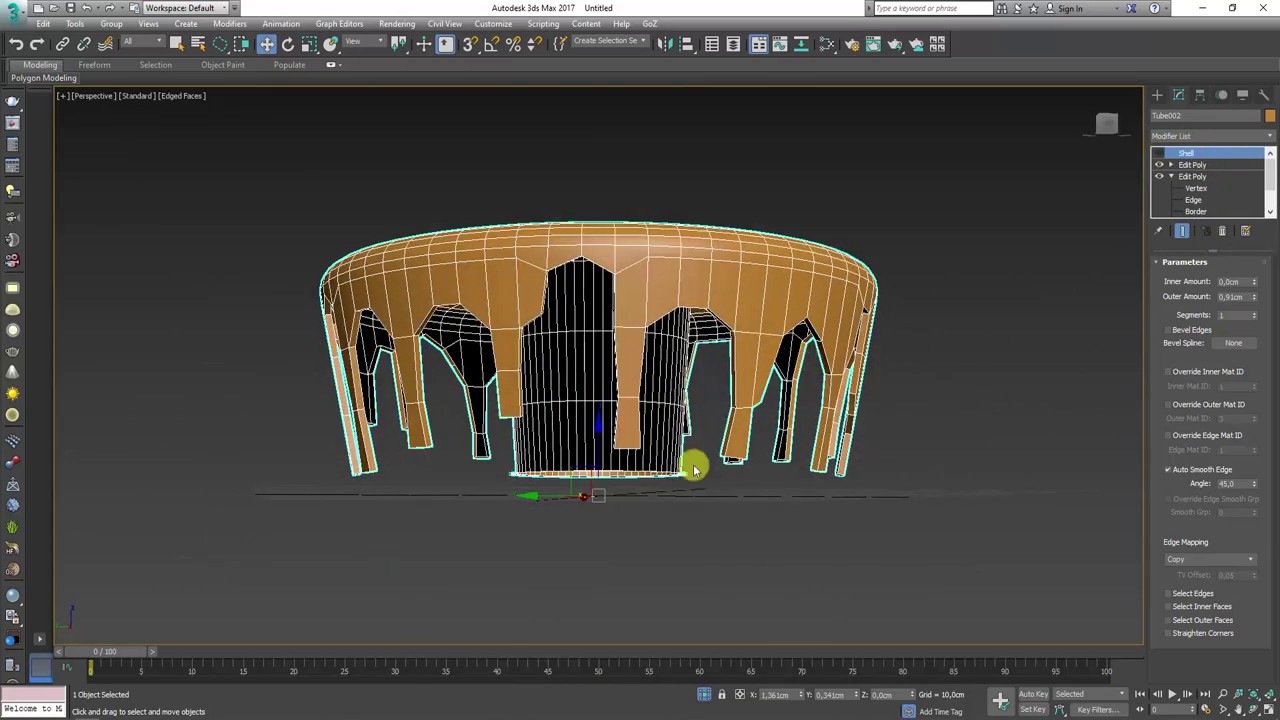
mouse_move(678, 374)
alt+middle_down()
mouse_move(706, 277)
mouse_move(654, 260)
mouse_move(666, 395)
alt+middle_up()
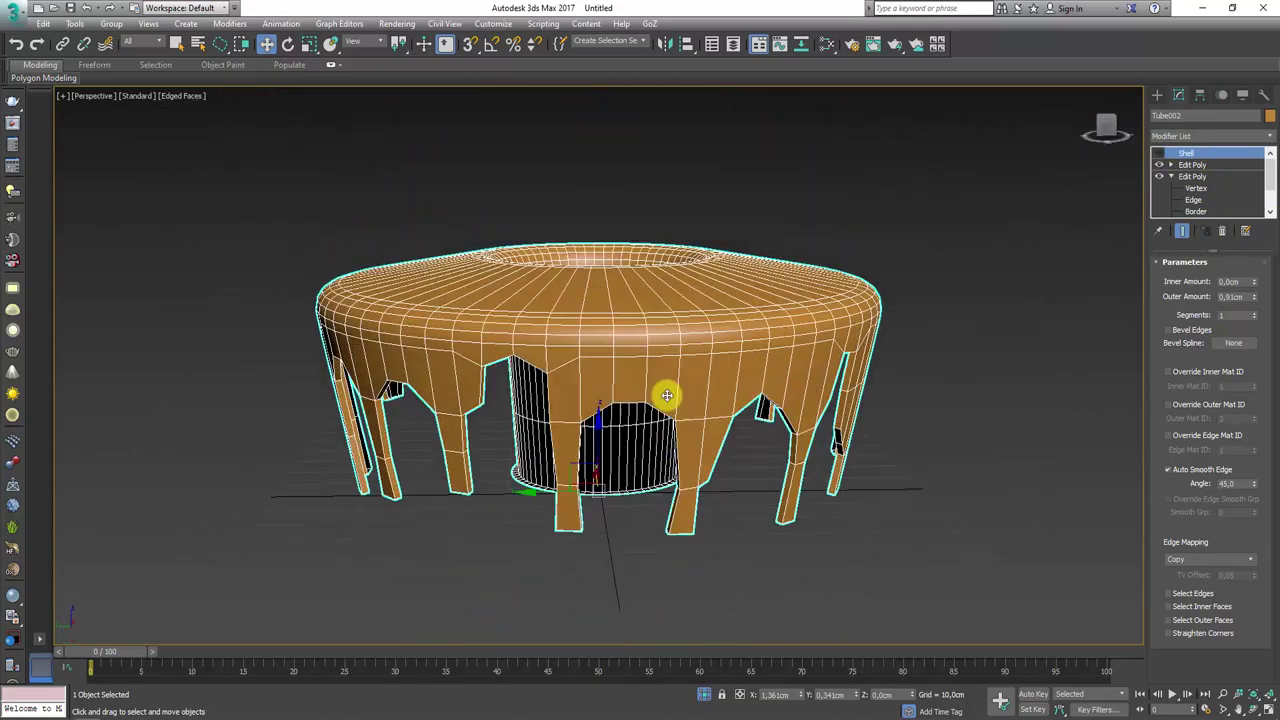
- Delete the Shell modifier and check the icing against the chocolate cake reference
click(1222, 231)
alt+middle_drag(1011, 280, 75, 345)
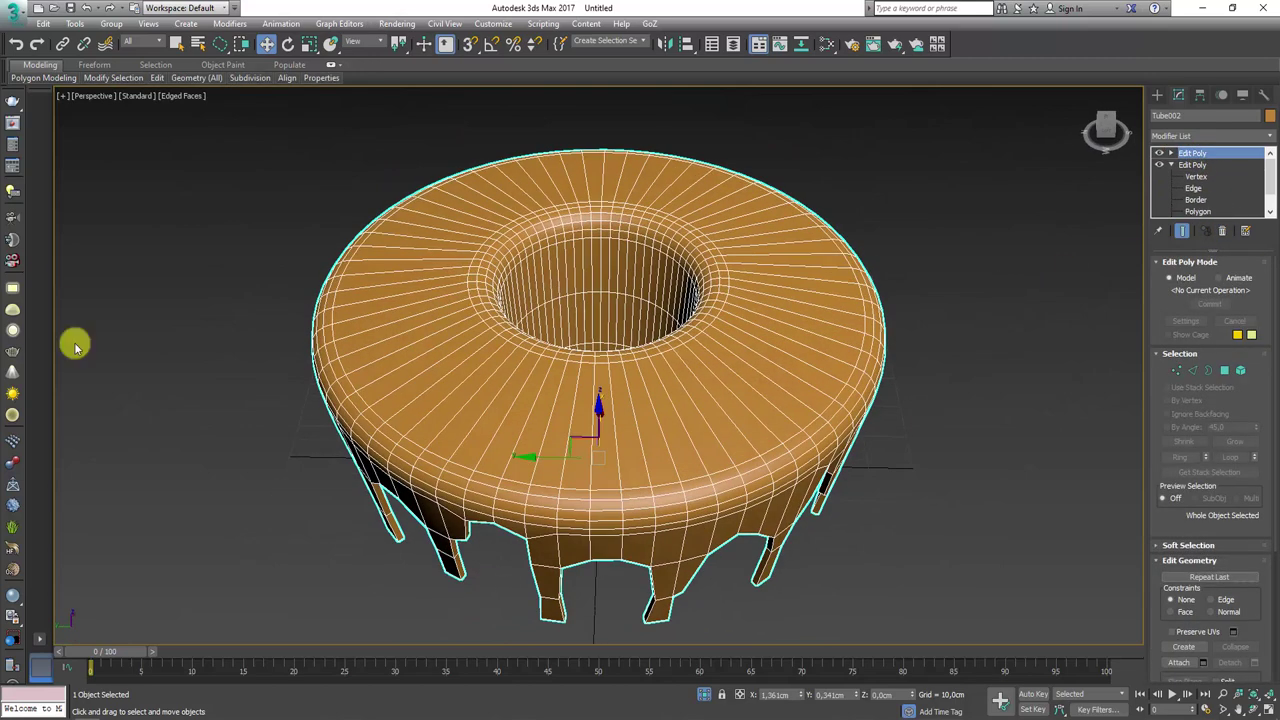
mouse_move(693, 708)
alt+middle_down()
mouse_move(714, 606)
mouse_move(720, 437)
mouse_move(486, 431)
alt+middle_up()
mouse_move(720, 277)
alt+middle_down()
mouse_move(766, 503)
mouse_move(831, 274)
alt+middle_up()
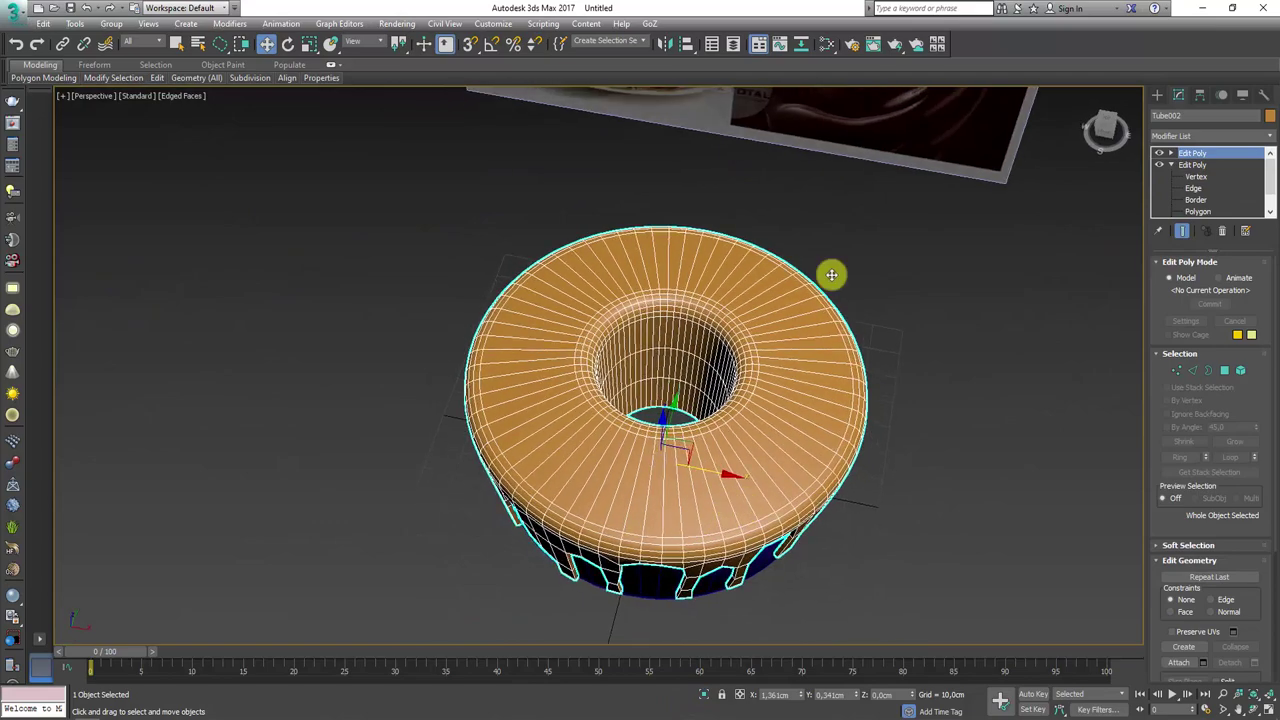
mouse_move(914, 487)
alt+middle_down()
mouse_move(866, 431)
mouse_move(543, 280)
mouse_move(637, 348)
alt+middle_up()
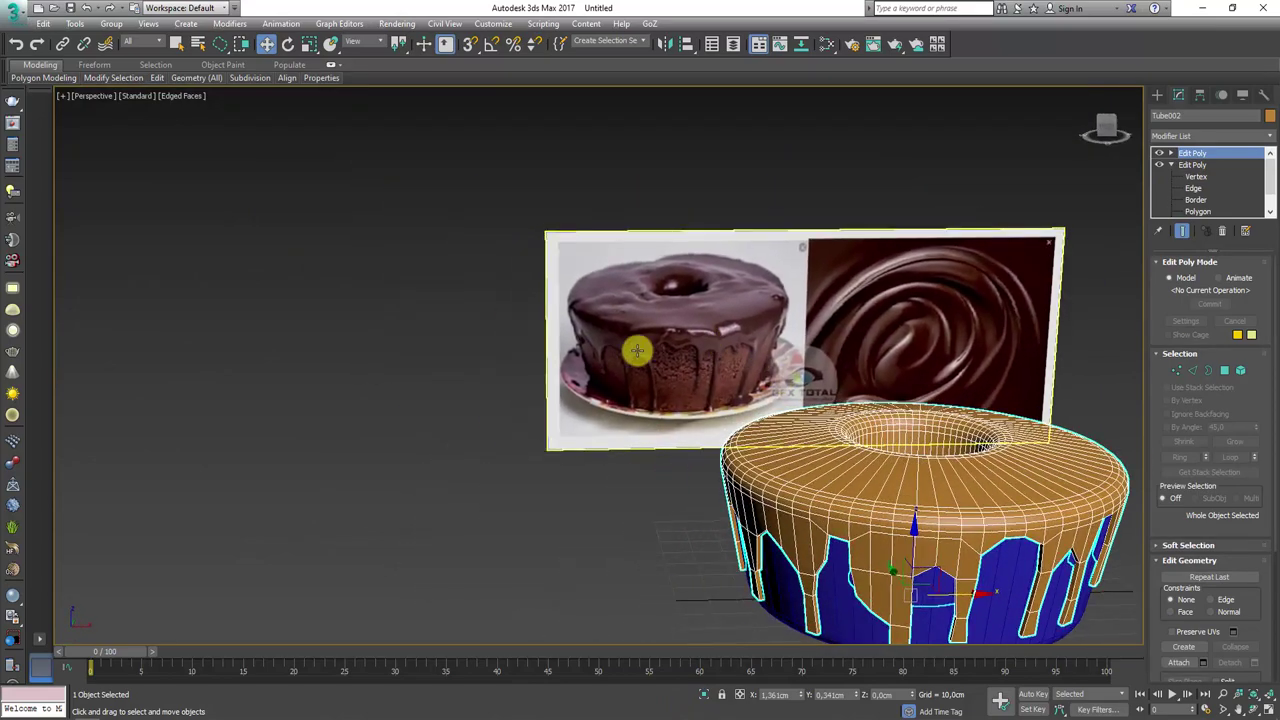
scroll(657, 393, up, 5)
scroll(657, 393, down, 2)
scroll(754, 420, down, 5)
- Add a TurboSmooth modifier to the icing with Iterations set to 2
middle_drag(851, 434, 594, 337)
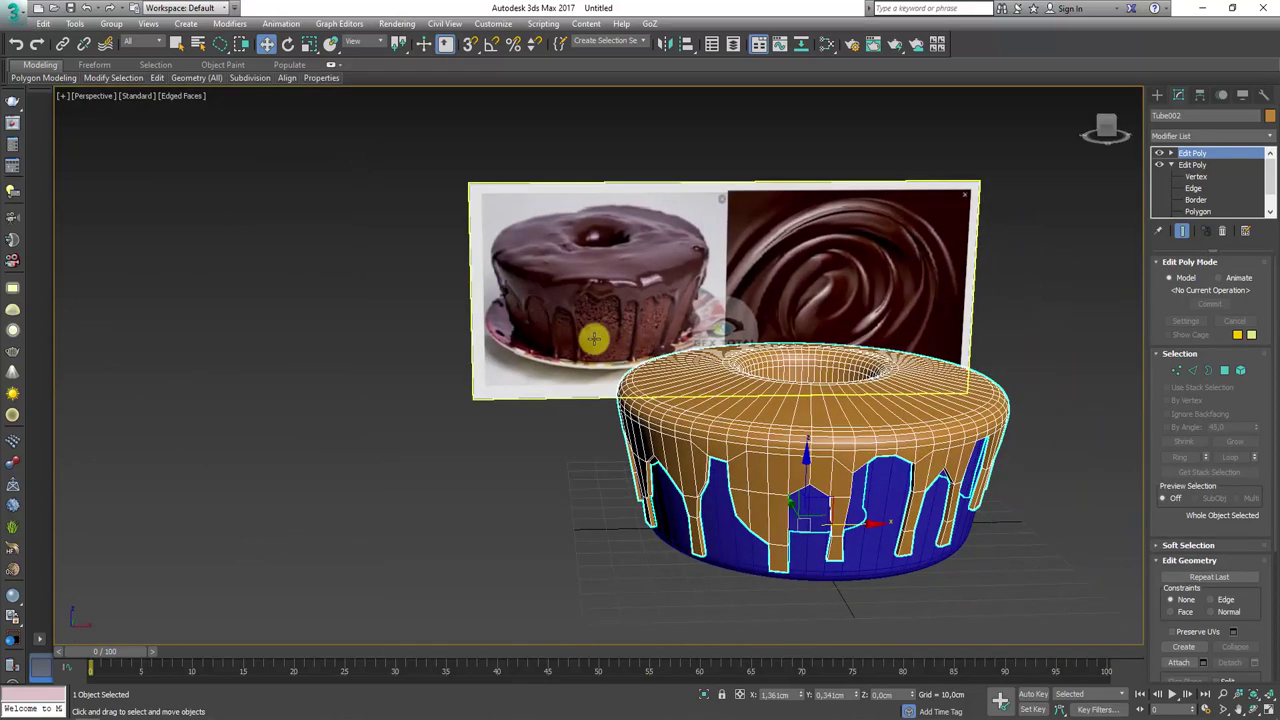
click(1270, 136)
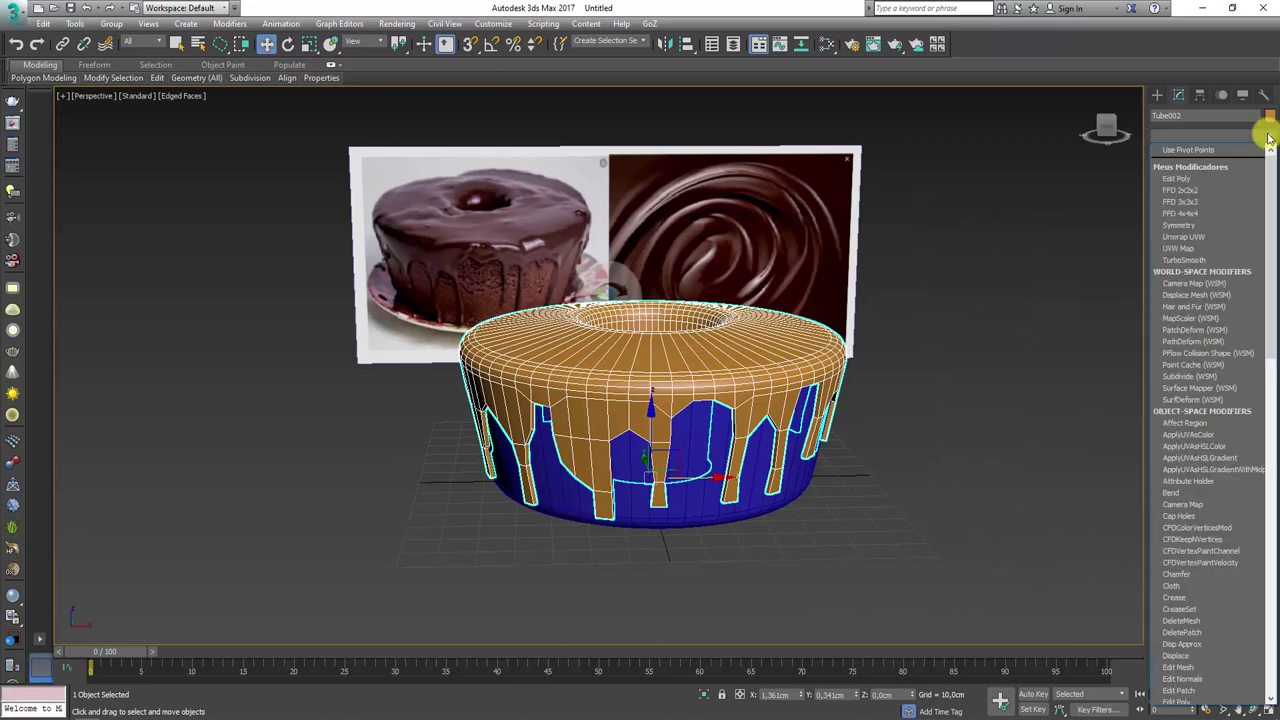
text(th)
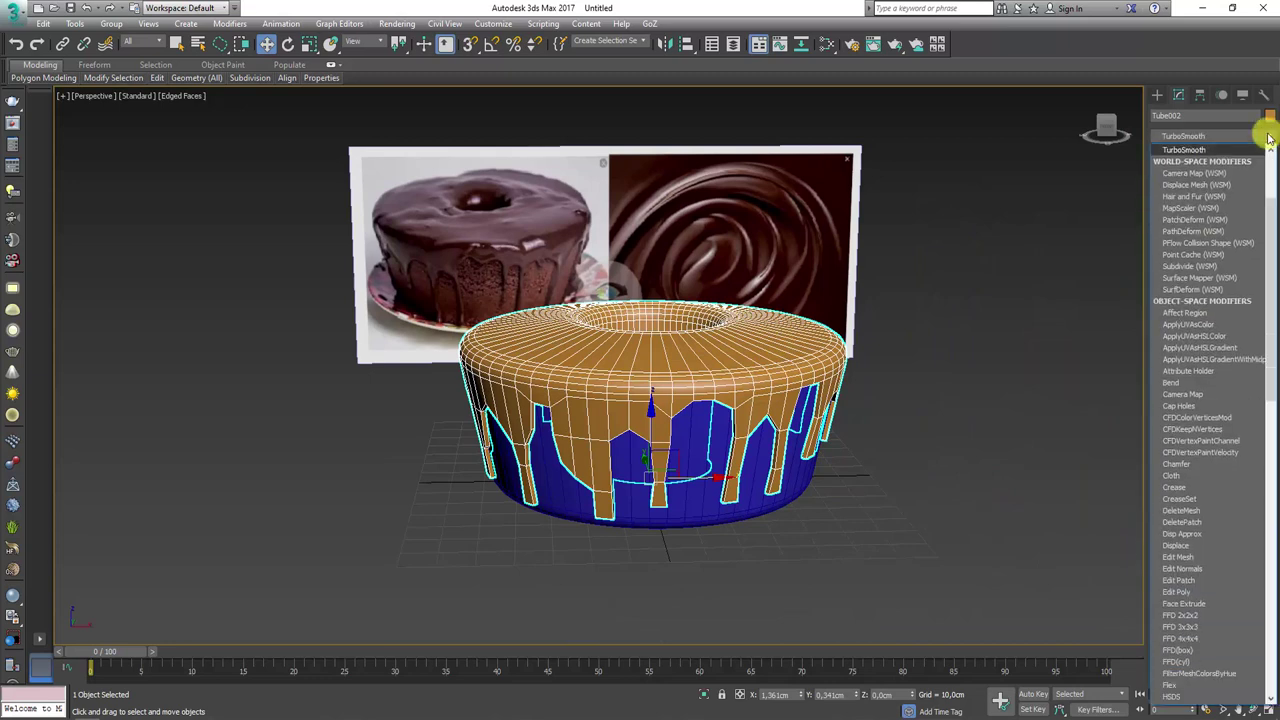
click(1205, 150)
alt+middle_drag(668, 380, 702, 397)
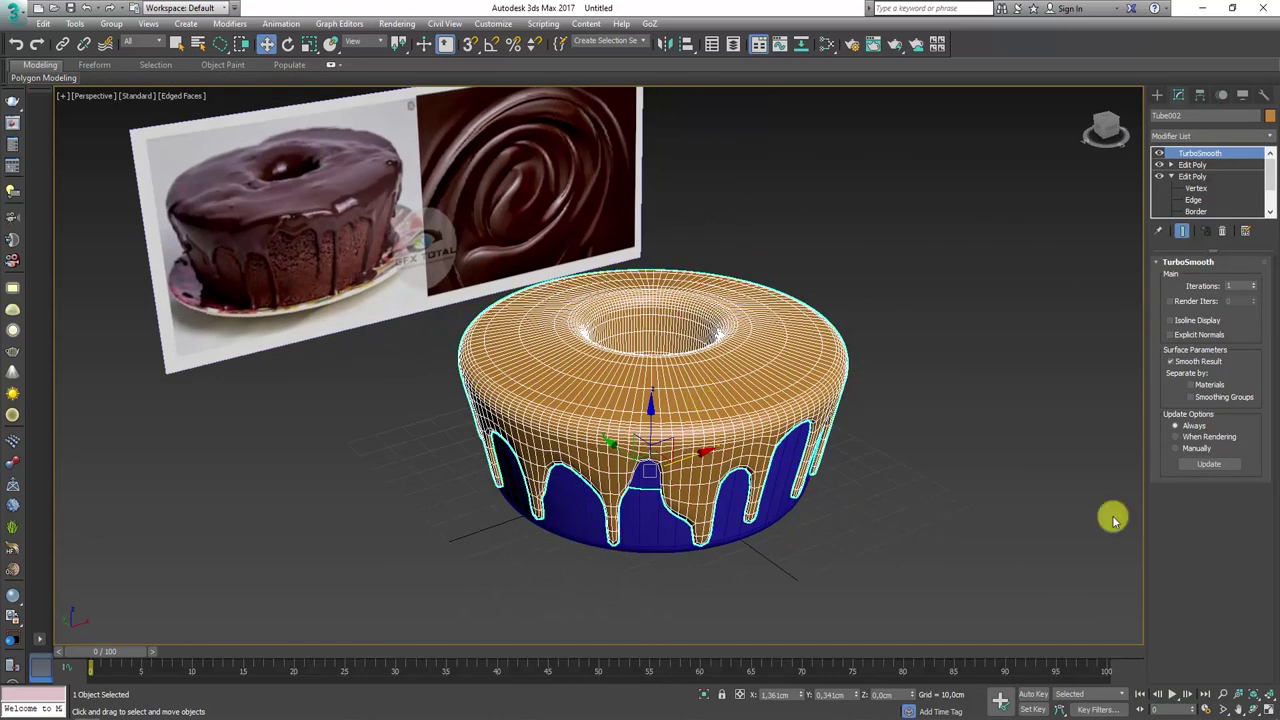
click(1256, 285)
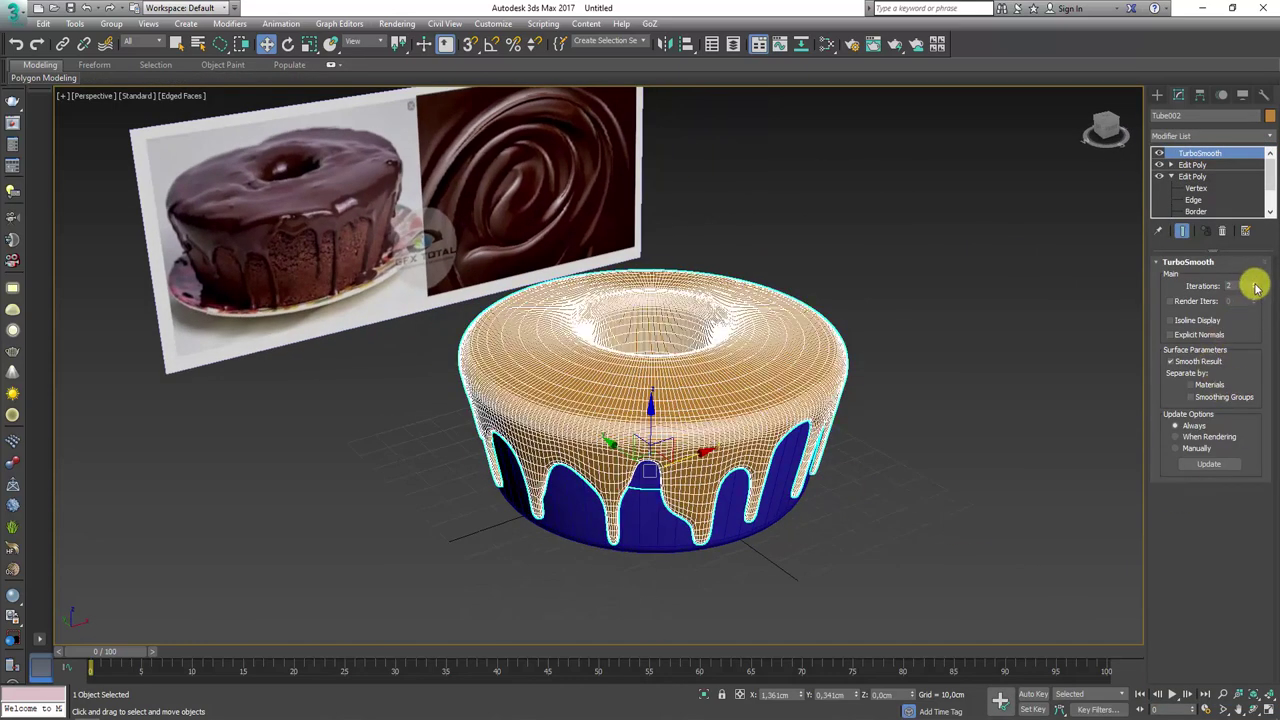
- Deselect the icing and switch to Default Shading to inspect the rounded drips
click(853, 467)
click(753, 407)
click(906, 493)
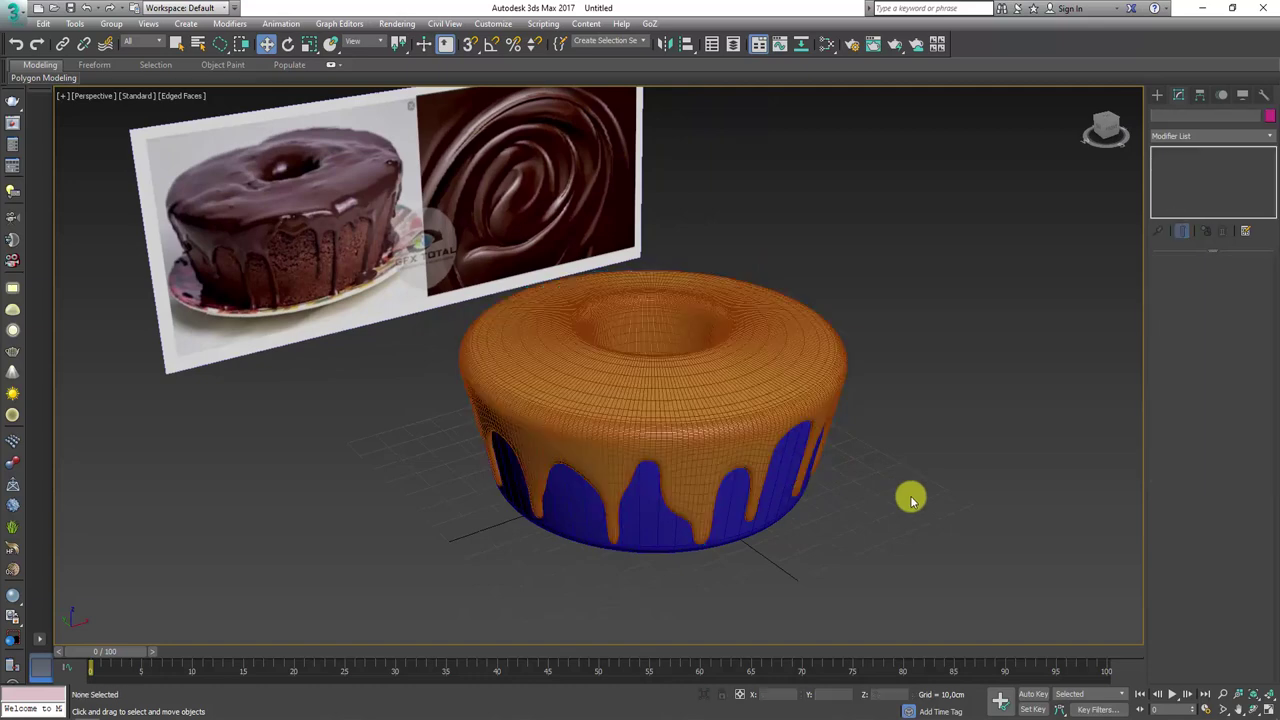
key(F4)
mouse_move(910, 500)
alt+middle_down()
mouse_move(860, 466)
mouse_move(963, 497)
mouse_move(955, 541)
mouse_move(889, 526)
mouse_move(1049, 540)
mouse_move(523, 231)
mouse_move(551, 294)
mouse_move(663, 294)
alt+middle_up()
scroll(663, 294, up, 3)
scroll(603, 229, up, 3)
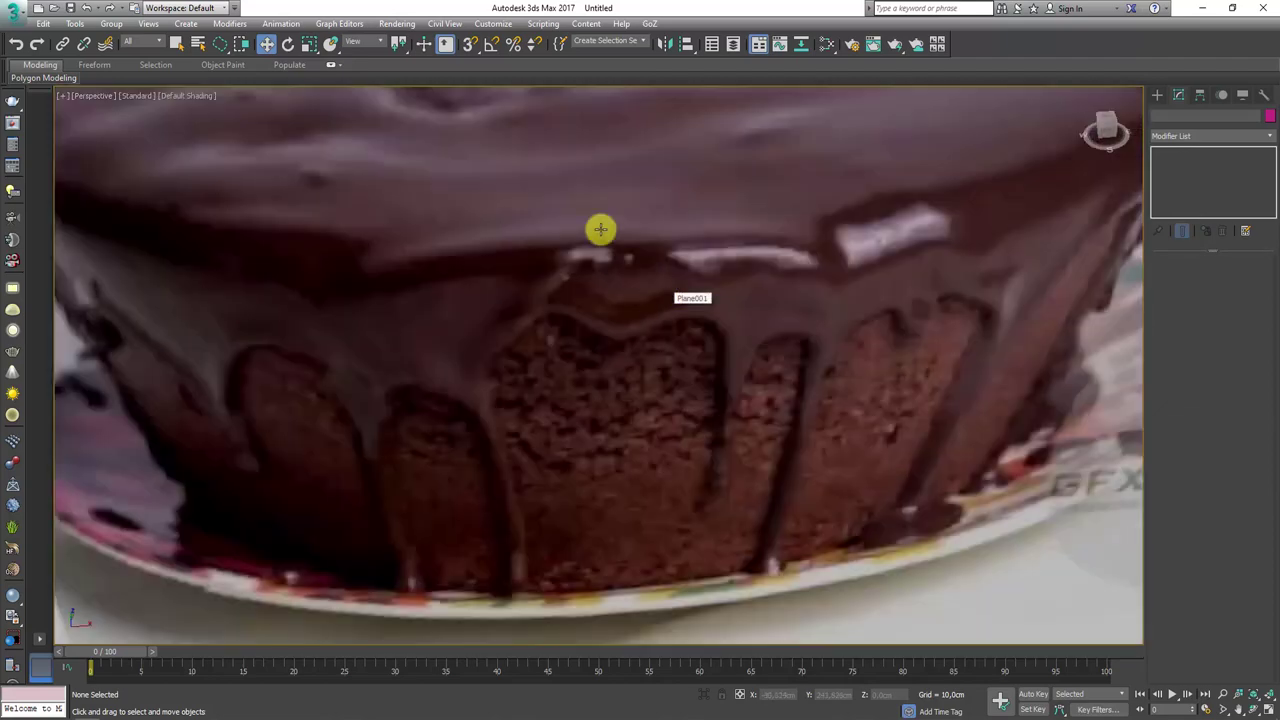
scroll(533, 189, down, 4)
middle_drag(457, 229, 472, 350)
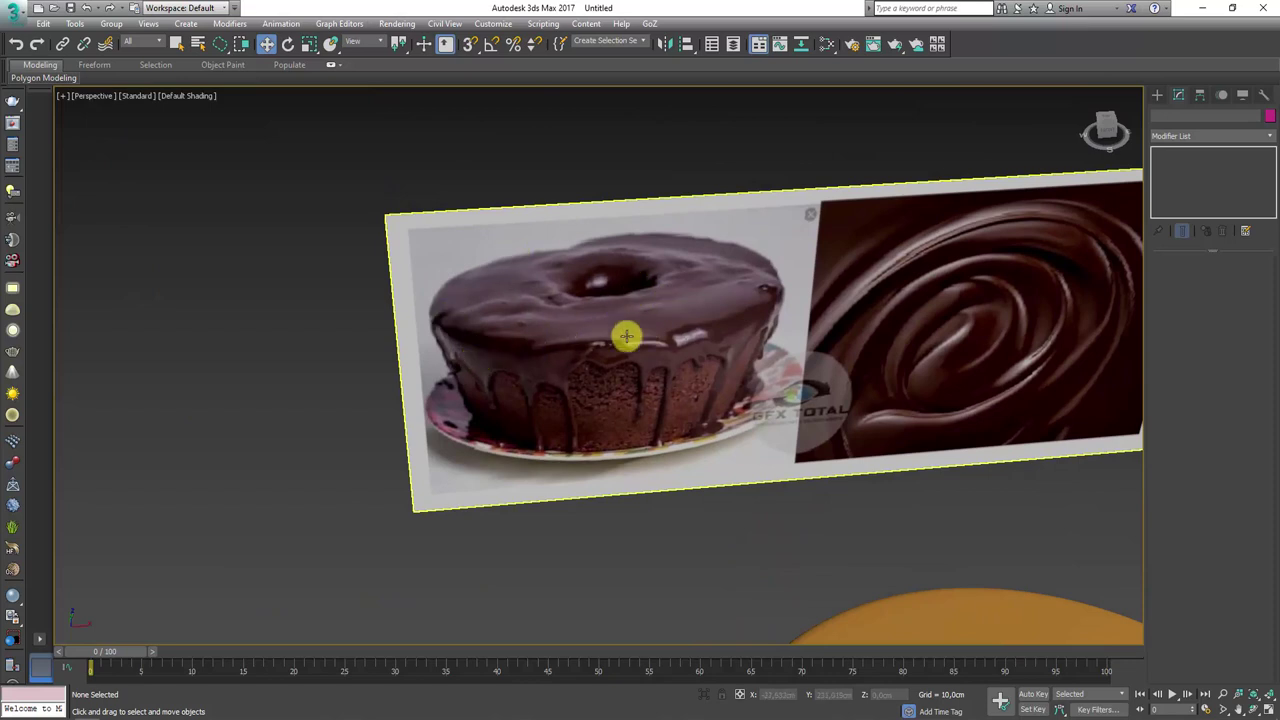
scroll(630, 345, down, 5)
middle_drag(834, 483, 786, 380)
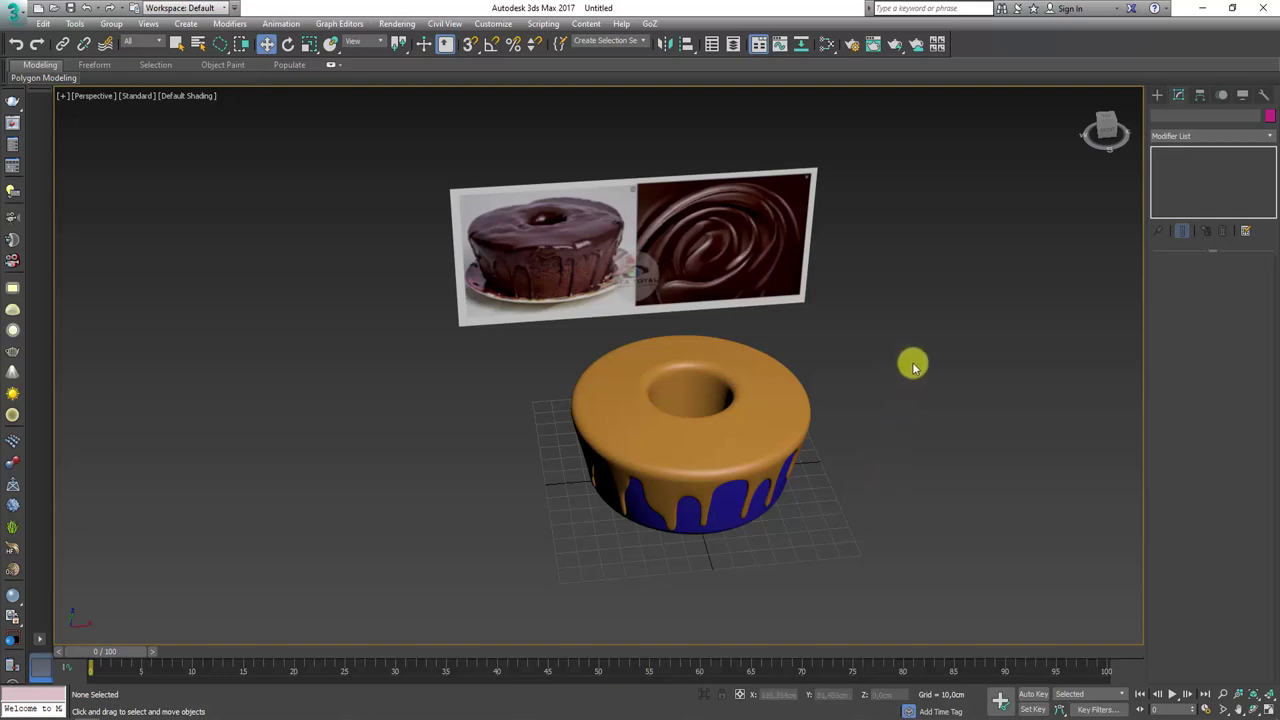
drag(911, 362, 866, 378)
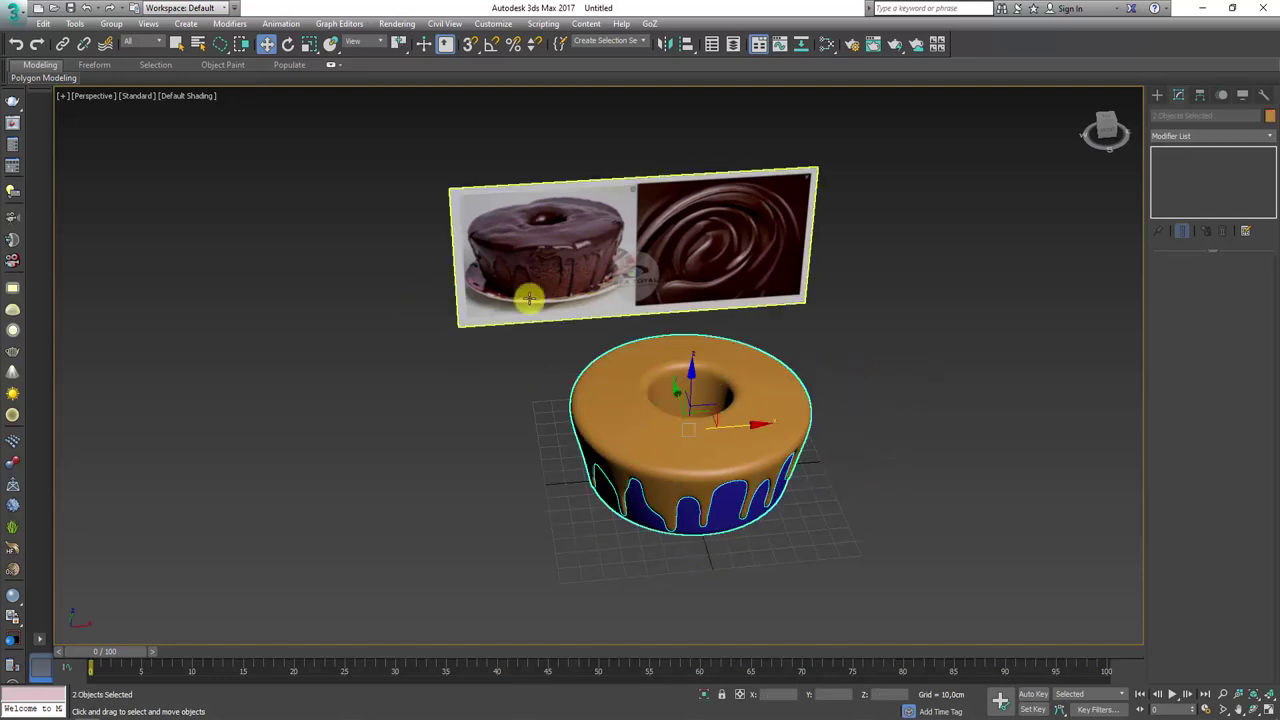
- Clone the blue cake body to the right as an independent copy, Tube003
mouse_move(851, 489)
alt+middle_down()
mouse_move(877, 434)
mouse_move(766, 471)
mouse_move(780, 478)
alt+middle_up()
click(770, 475)
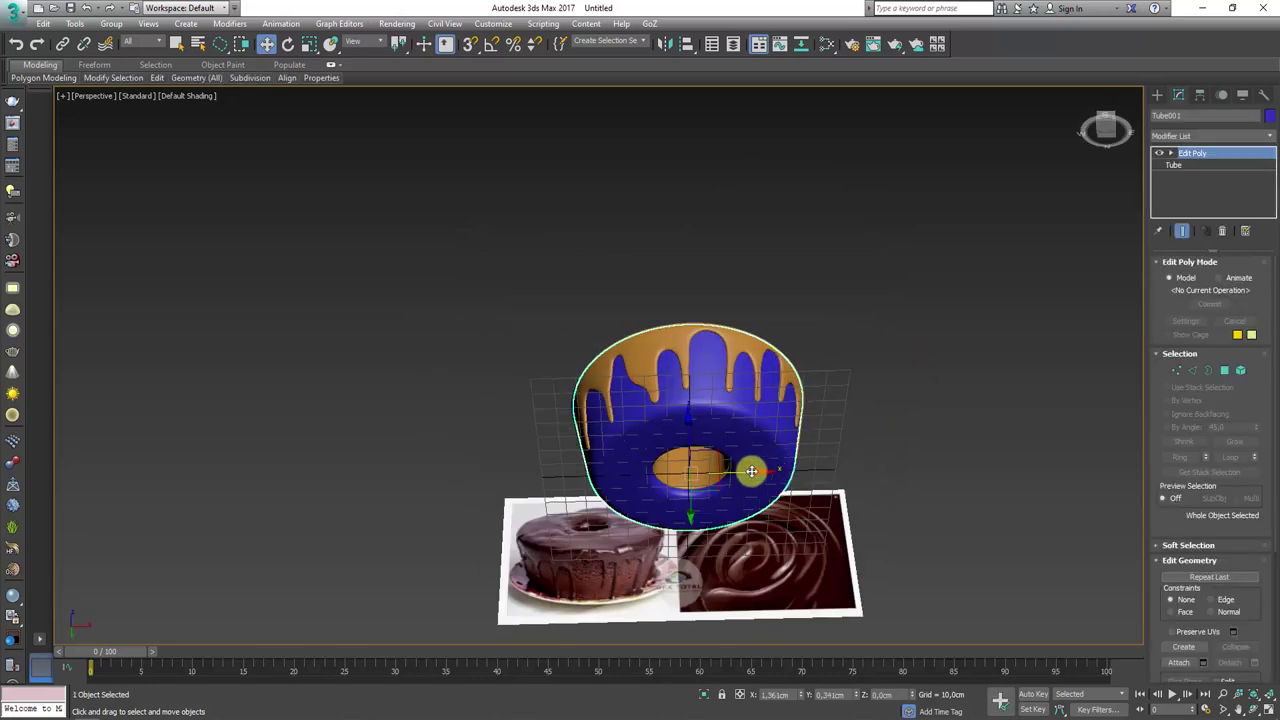
shift+drag(755, 468, 1060, 465)
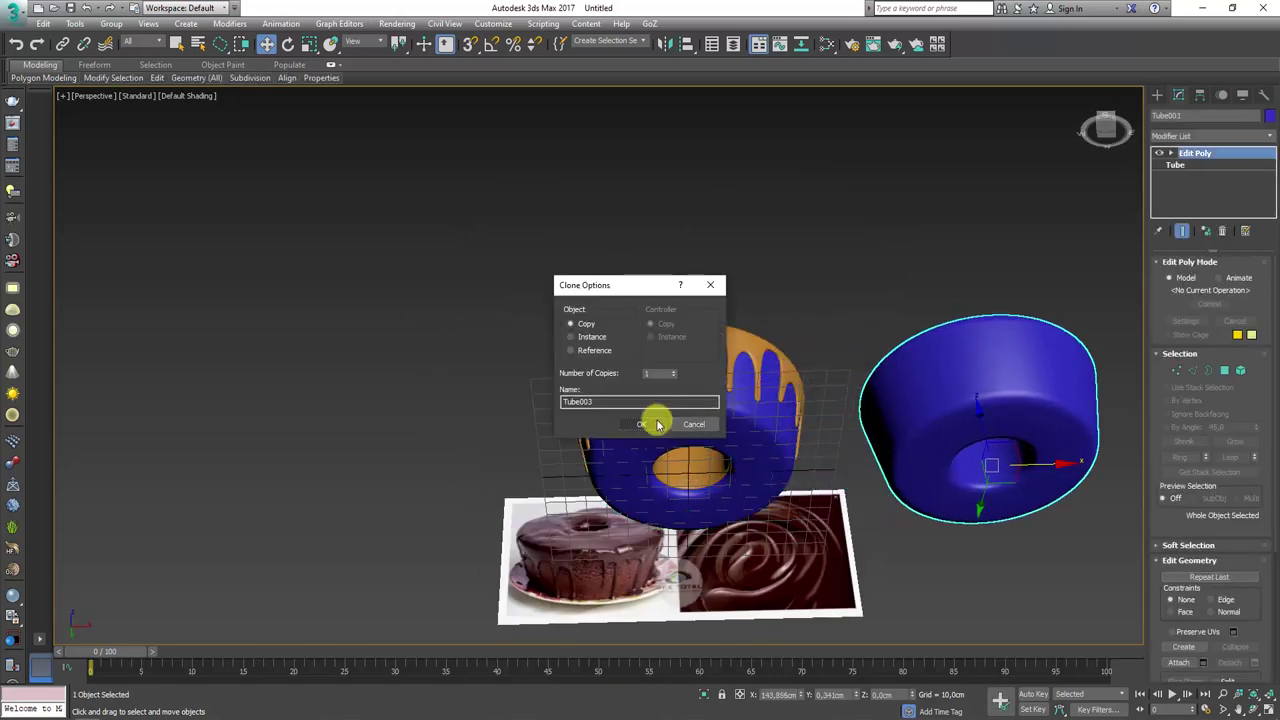
click(649, 427)
mouse_move(971, 443)
alt+middle_down()
mouse_move(700, 420)
mouse_move(683, 507)
alt+middle_up()
key(F4)
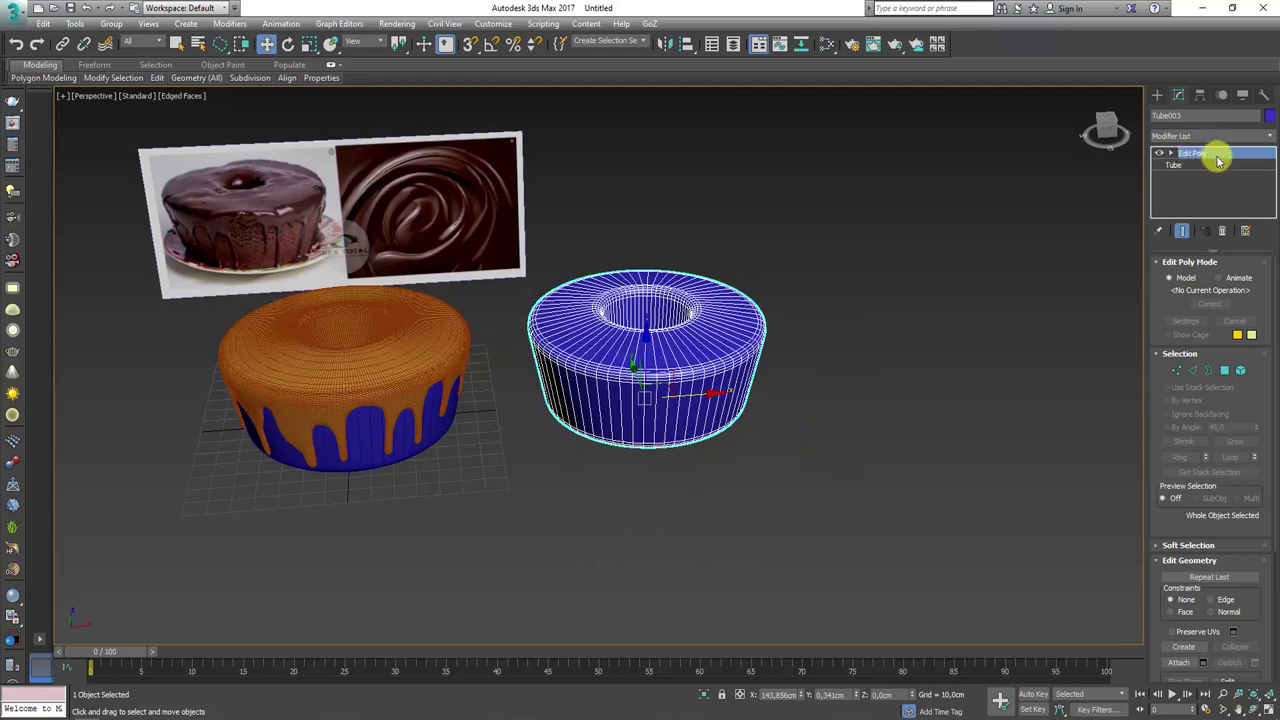
- Remove the copy's Edit Poly and set it to 1.42cm height, 92.546cm outer radius
click(1222, 230)
mouse_move(869, 414)
alt+middle_down()
mouse_move(873, 471)
mouse_move(869, 414)
alt+middle_up()
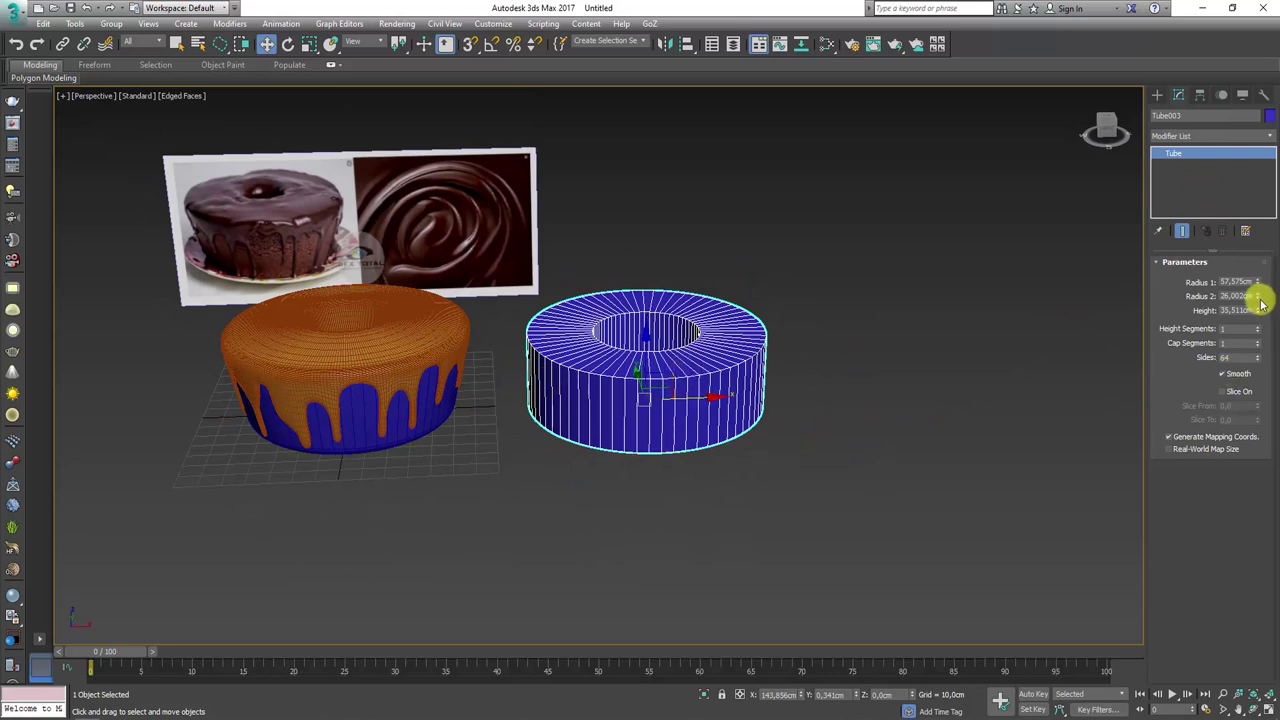
drag(1260, 313, 1249, 374)
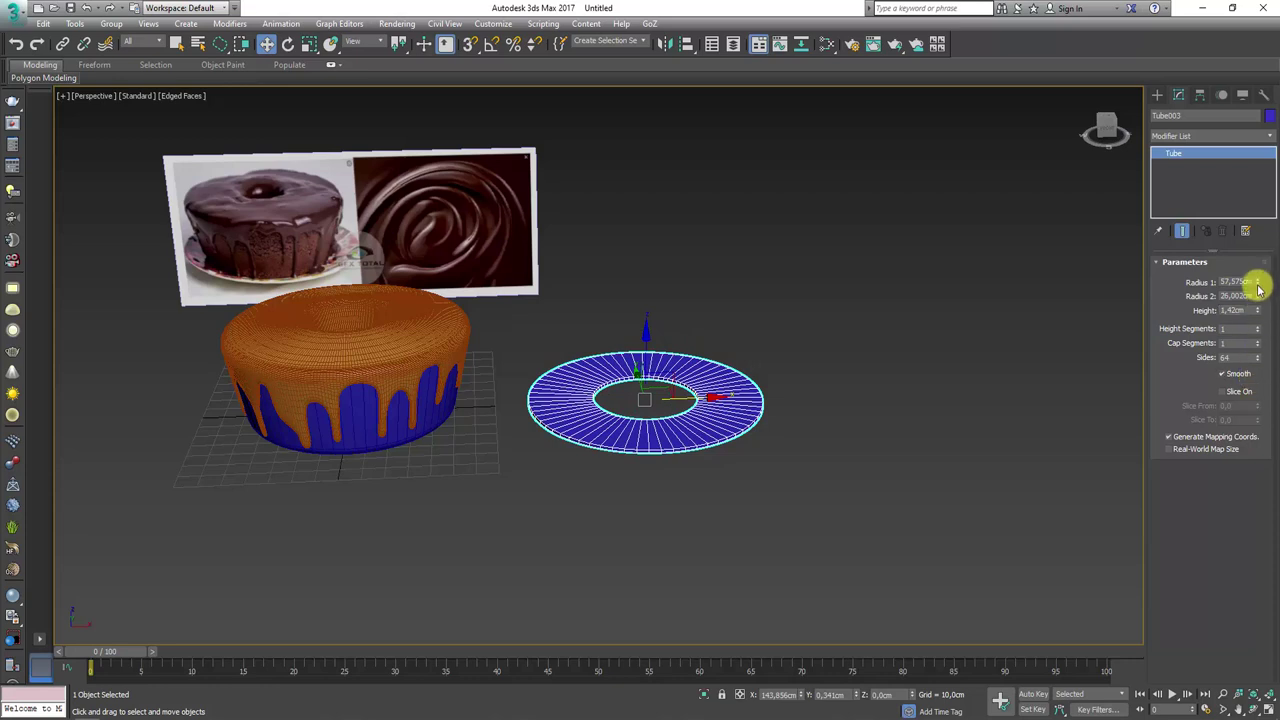
mouse_move(1259, 288)
mouse_down()
mouse_move(12, 268)
mouse_move(1273, 272)
mouse_up()
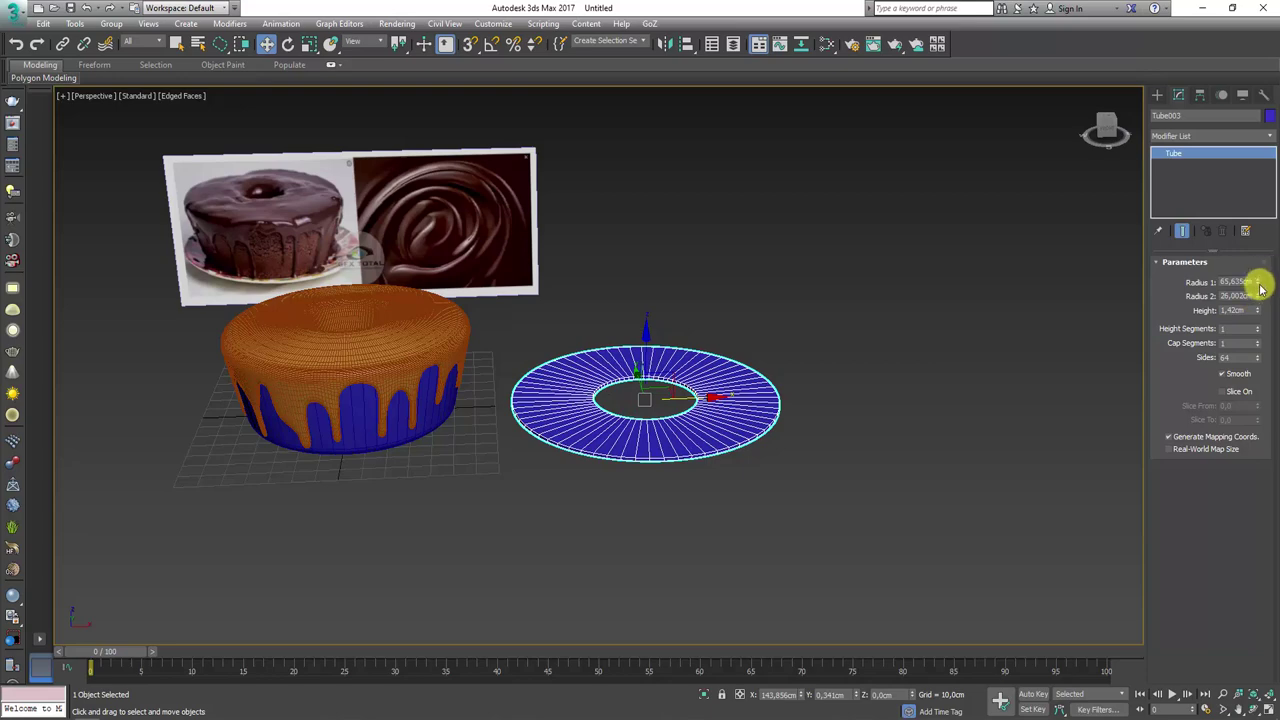
drag(1257, 286, 1257, 249)
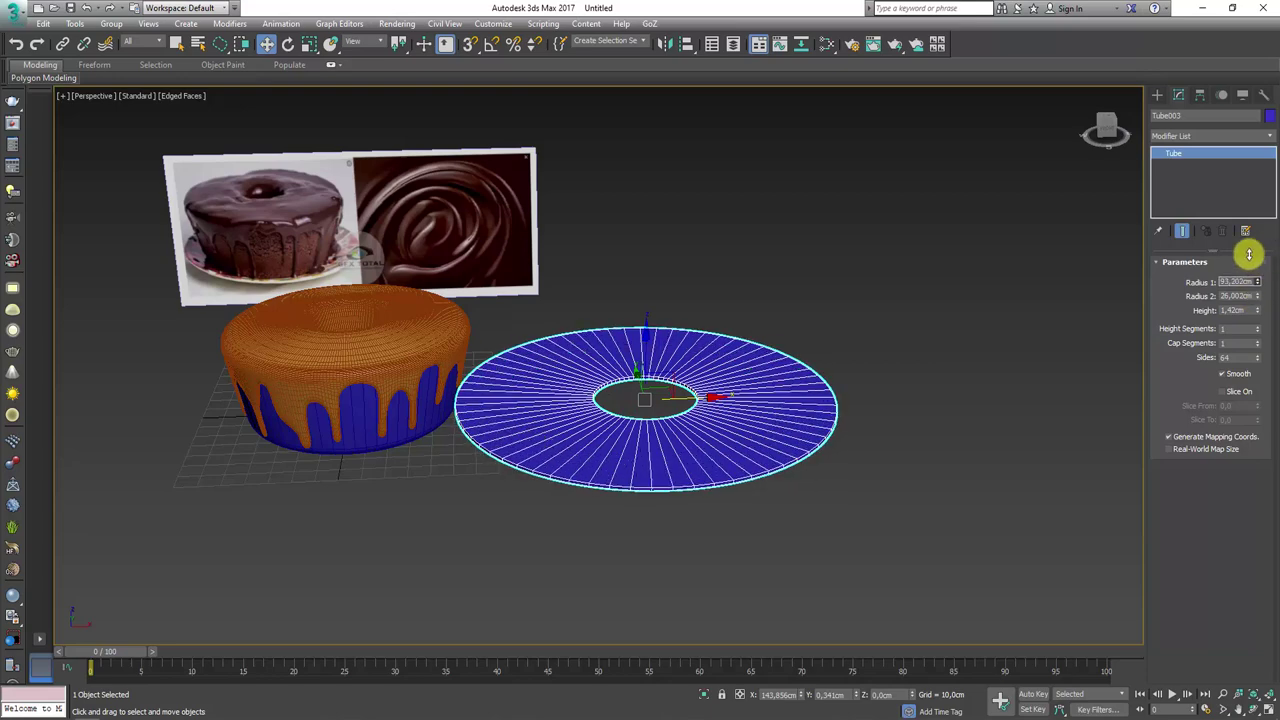
middle_drag(666, 423, 675, 447)
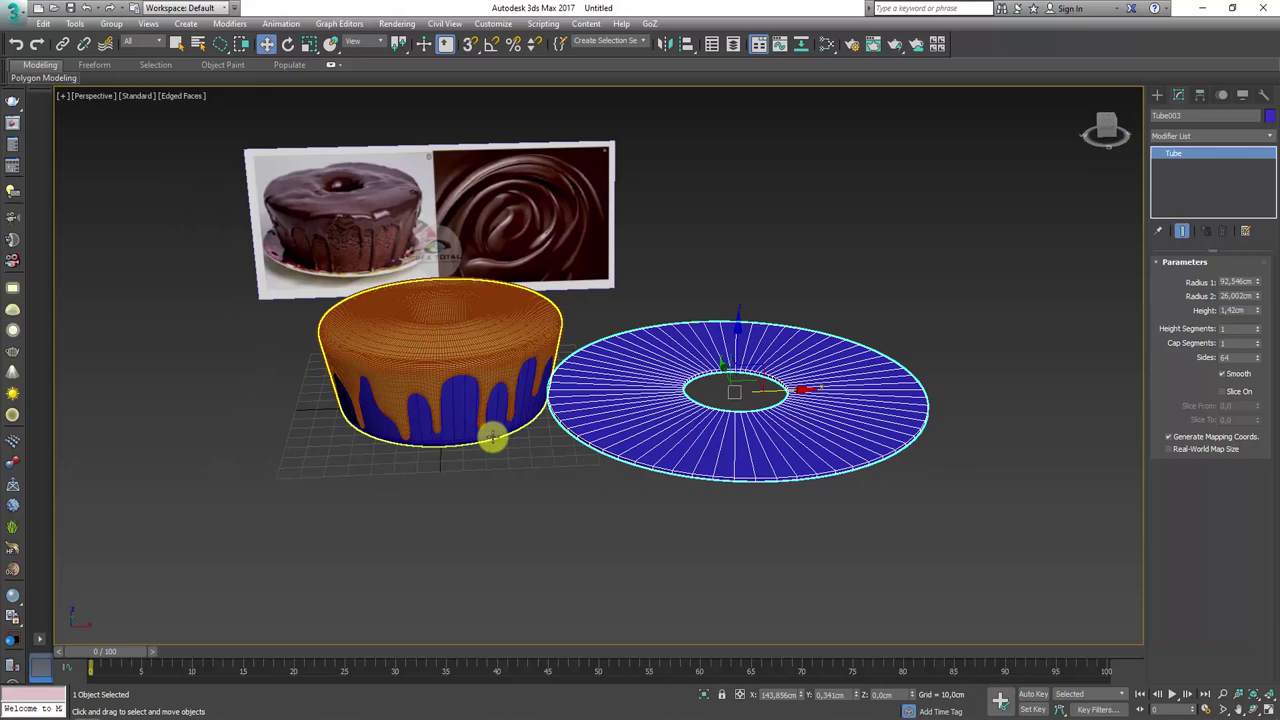
- Center the flat ring under the cake with a pivot-to-pivot alignment
click(687, 44)
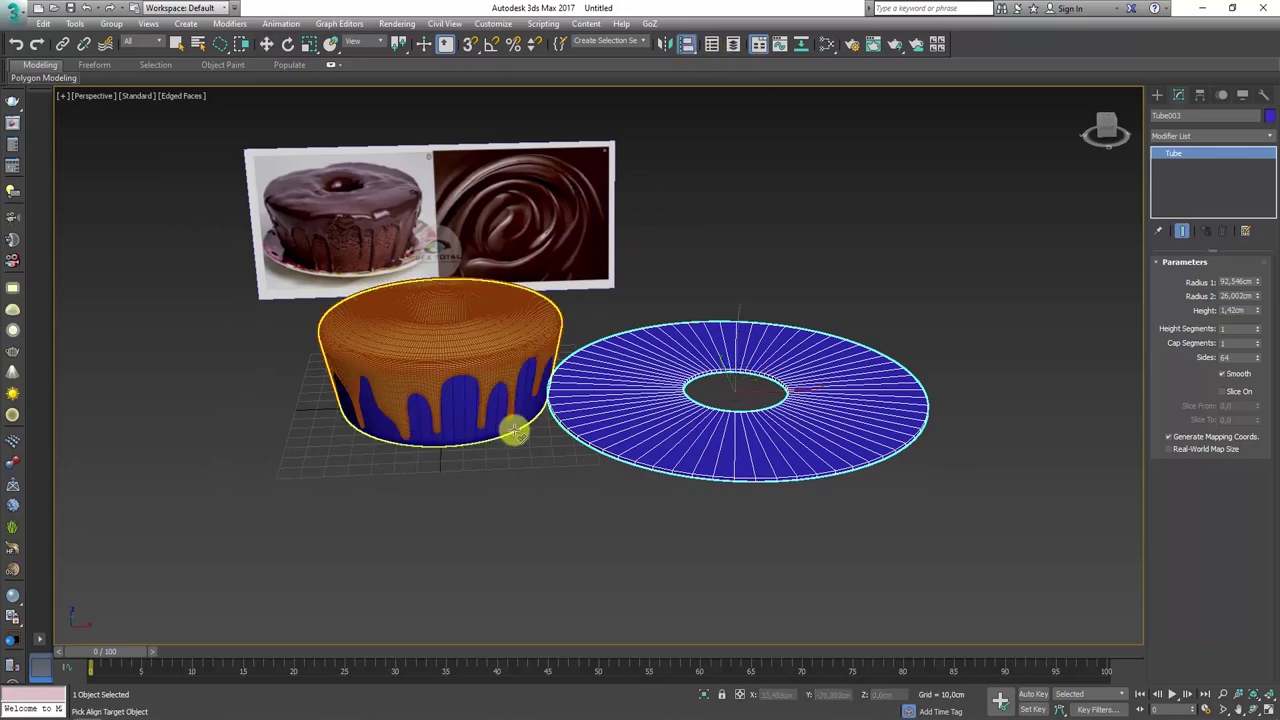
click(508, 430)
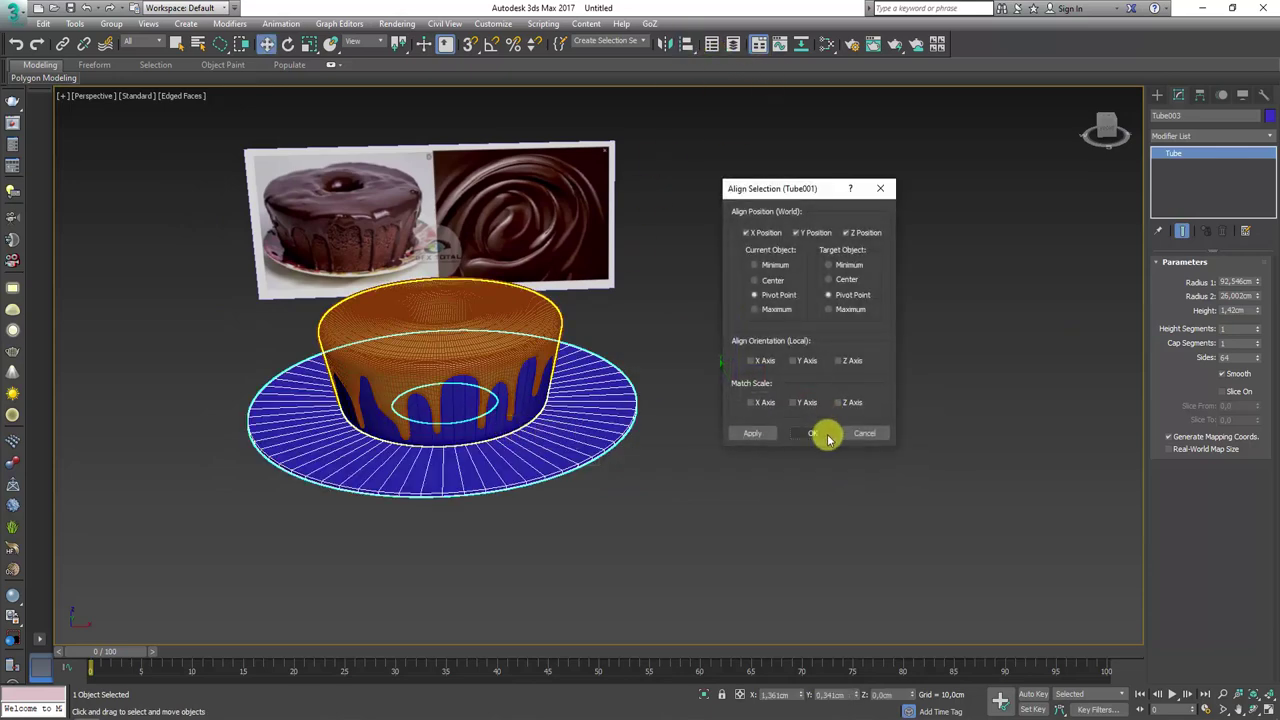
click(813, 433)
mouse_move(506, 500)
alt+middle_down()
mouse_move(523, 426)
mouse_move(803, 388)
mouse_move(786, 374)
mouse_move(743, 417)
mouse_move(826, 423)
mouse_move(906, 323)
alt+middle_up()
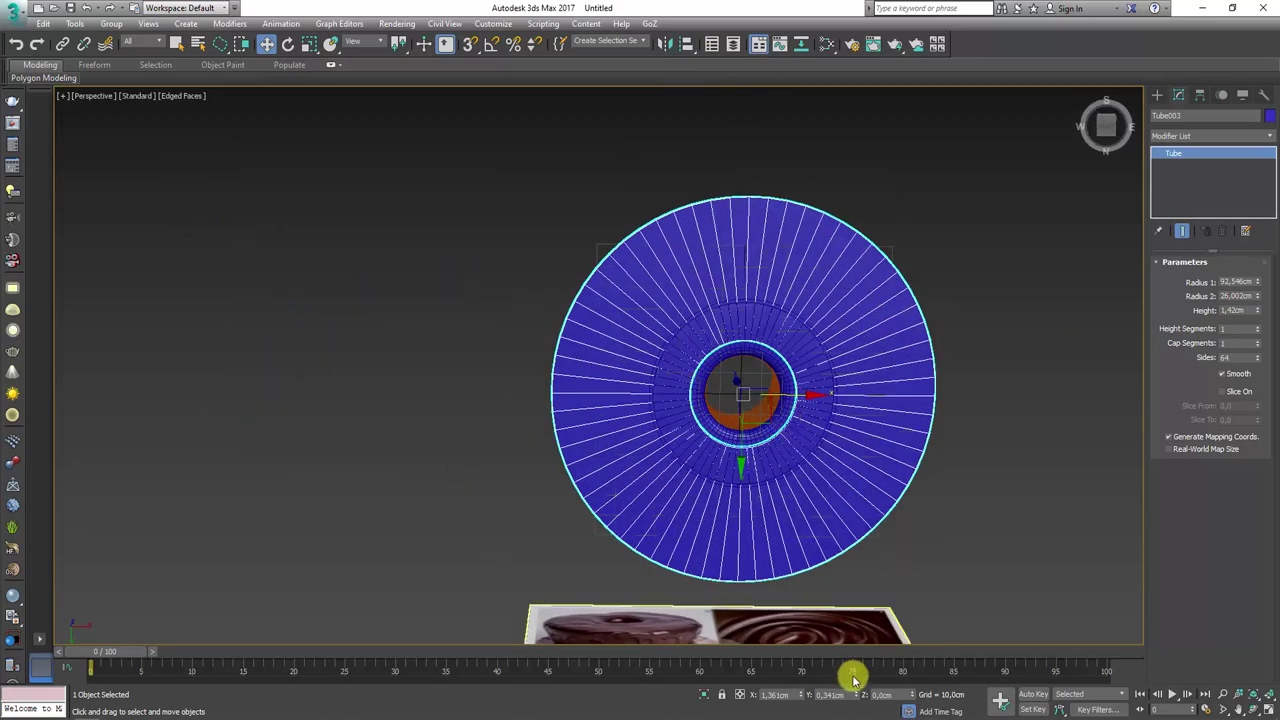
- Isolate the ring and add an Edit Poly modifier to it
click(705, 694)
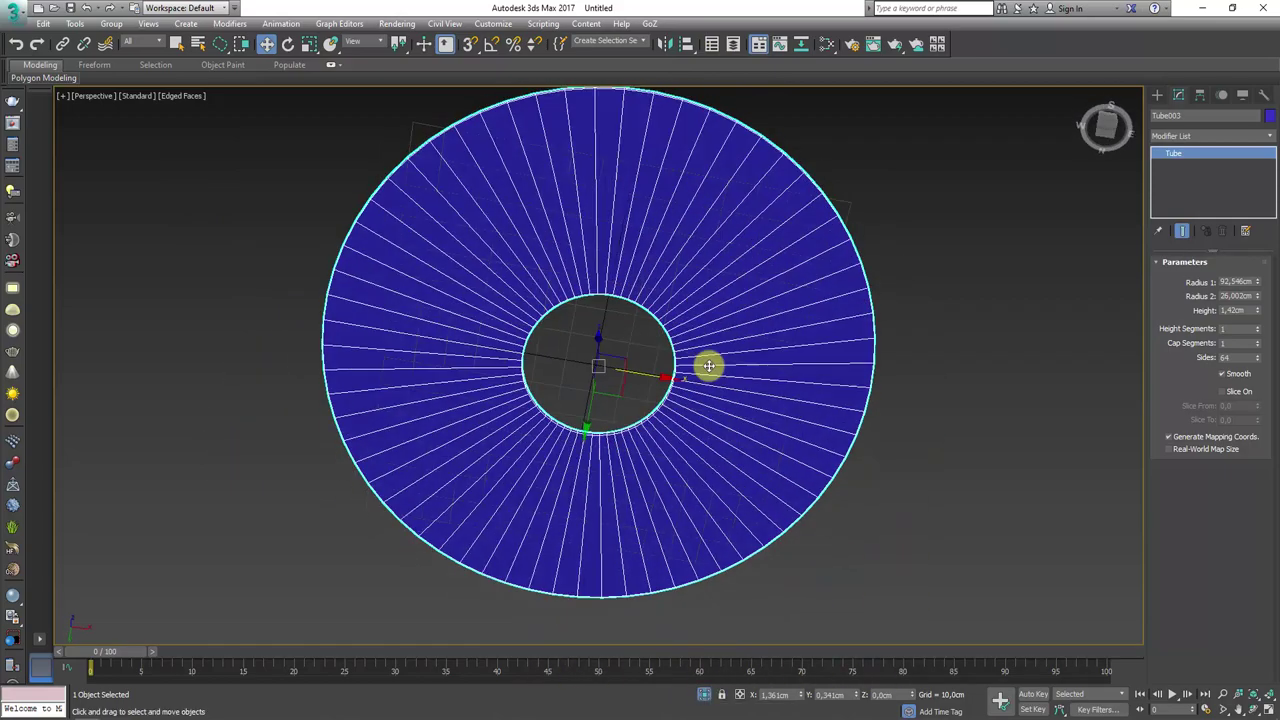
mouse_move(708, 366)
alt+middle_down()
mouse_move(746, 483)
mouse_move(861, 471)
alt+middle_up()
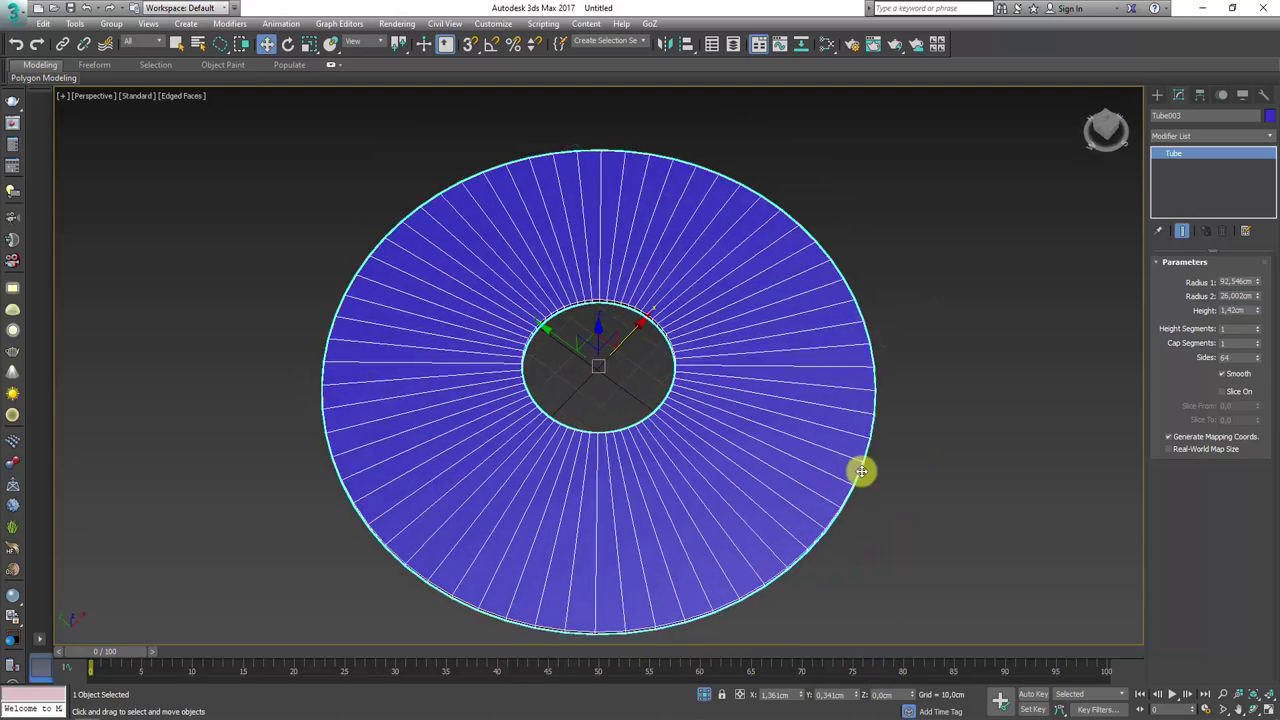
click(1272, 148)
drag(1266, 166, 1266, 206)
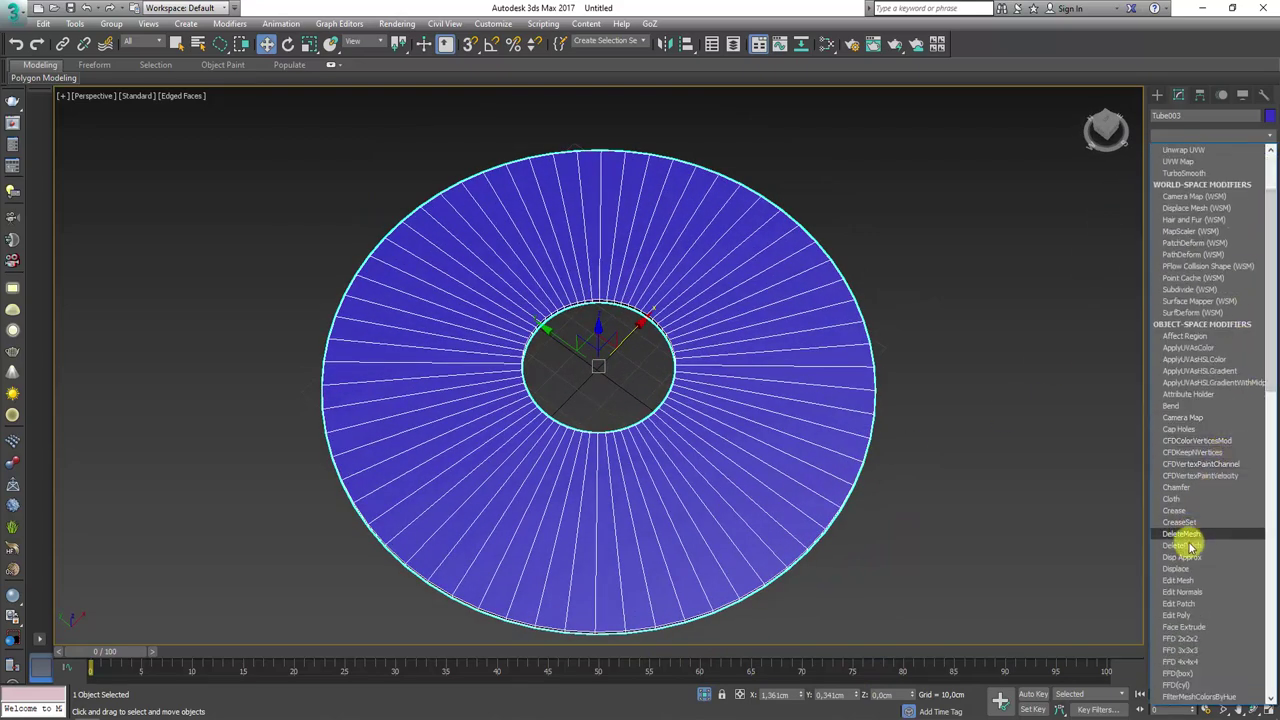
click(1186, 613)
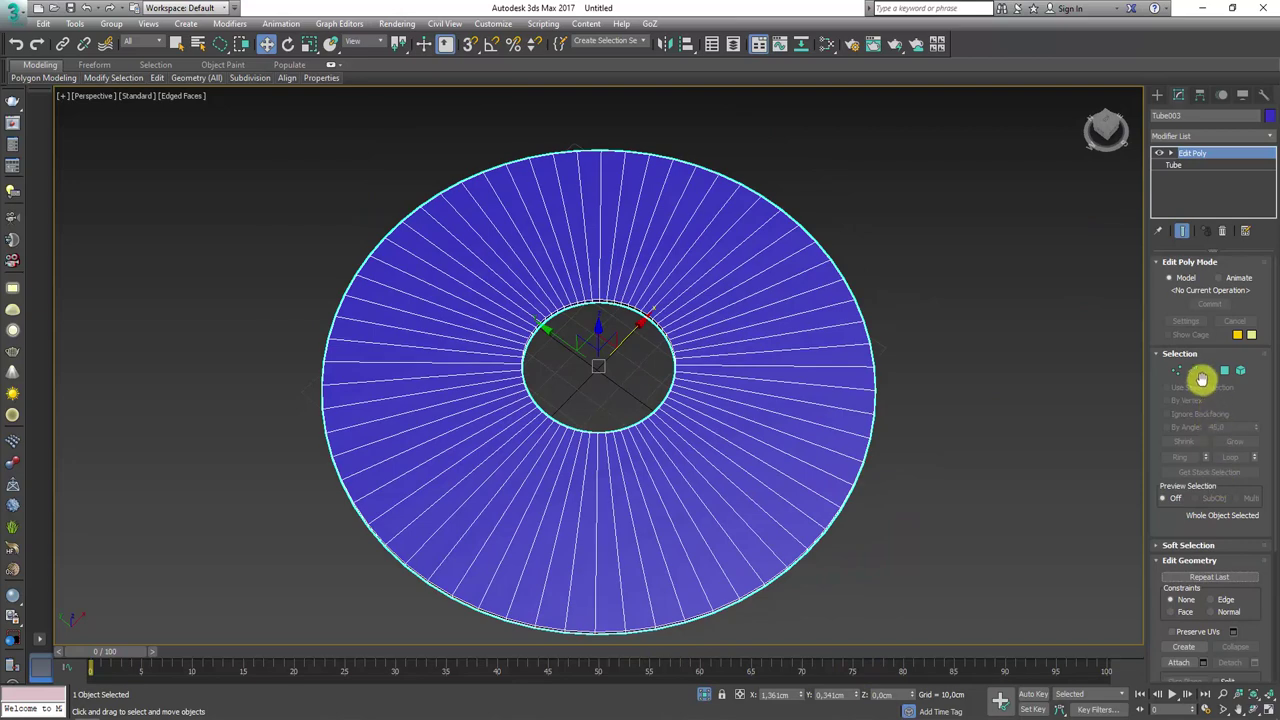
- Try selecting the plate's inner rim edge loop as polygons, then clear the selection
scroll(608, 320, up, 5)
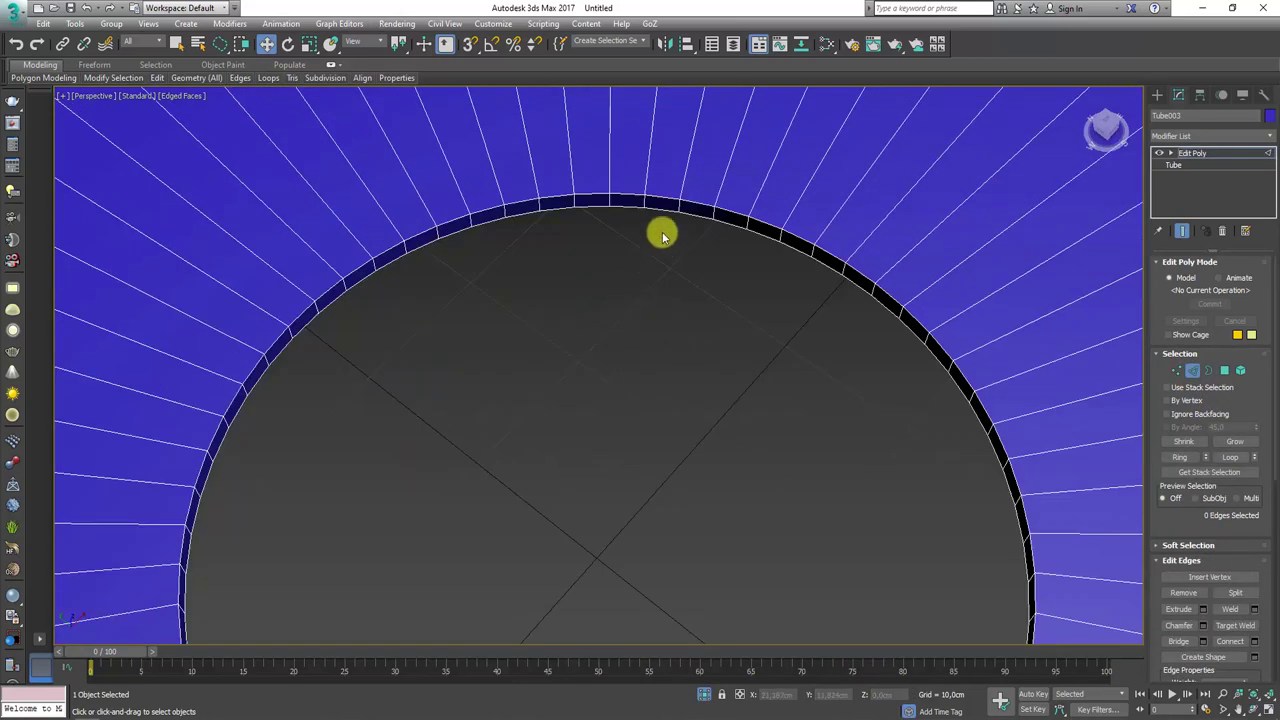
click(638, 248)
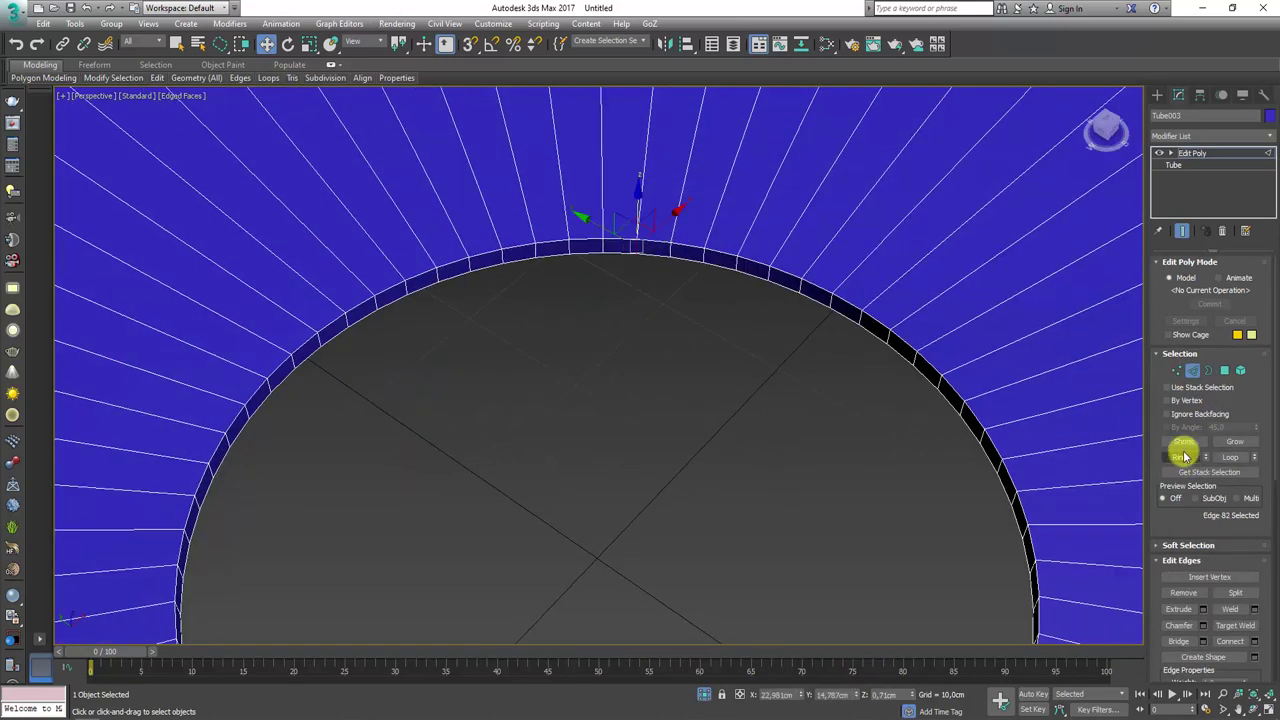
click(1180, 457)
ctrl+click(1227, 372)
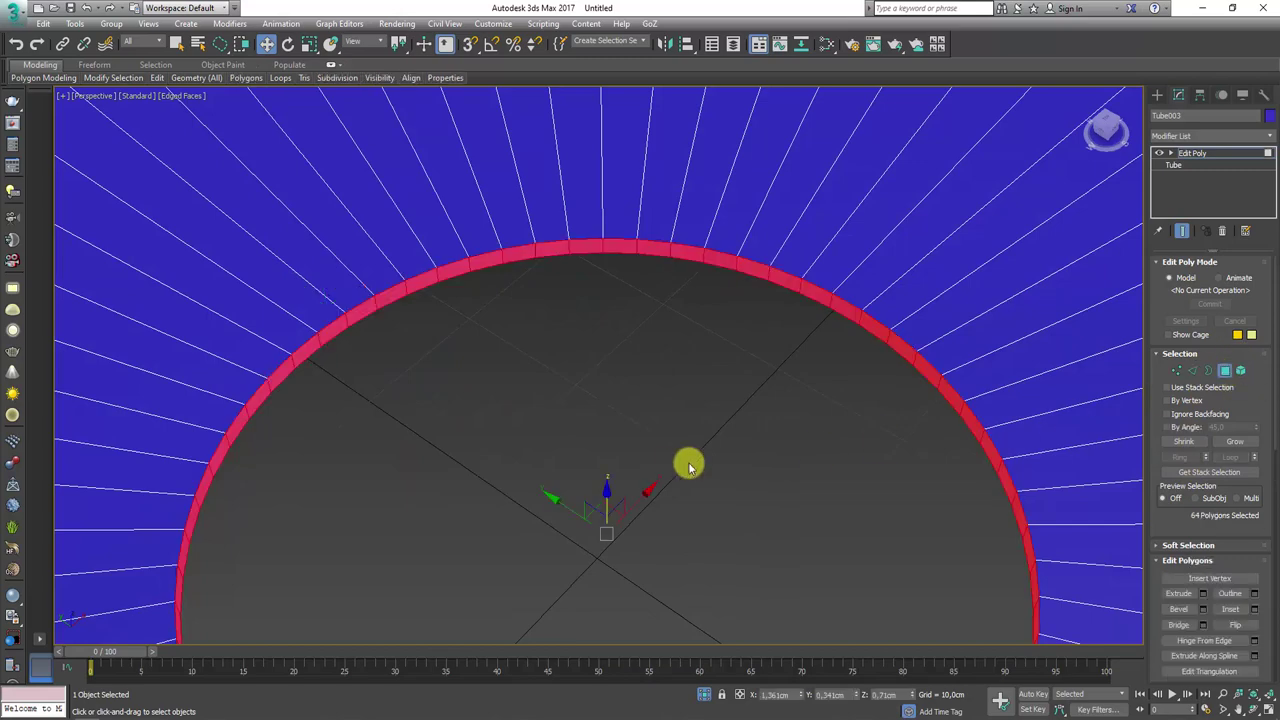
alt+middle_drag(686, 463, 571, 417)
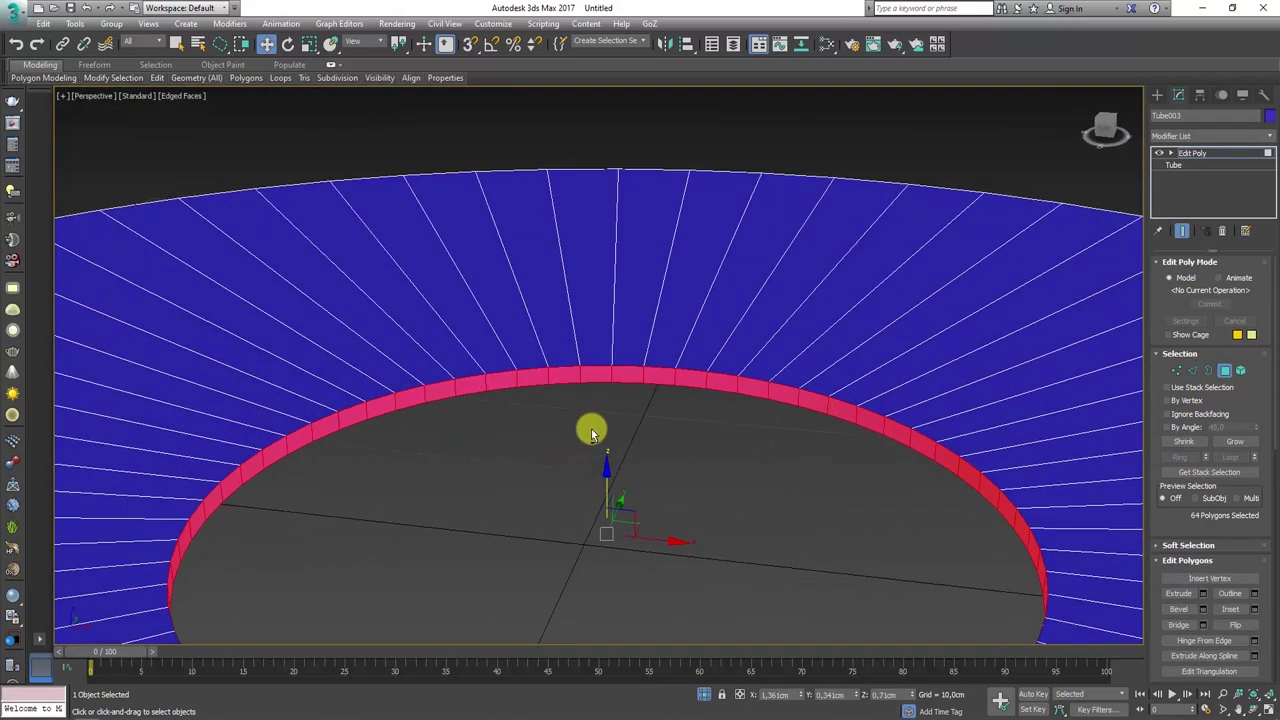
click(591, 432)
- Select the central hole's border and collapse it into a filled cap
click(1209, 372)
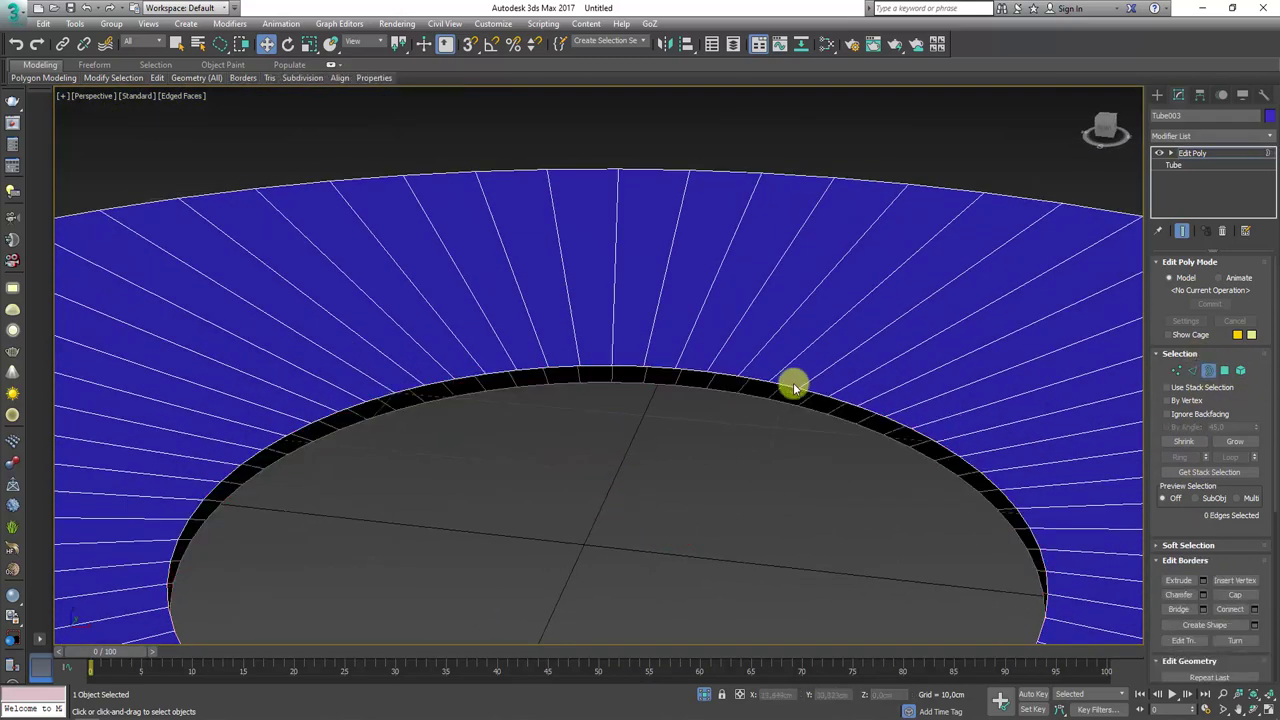
click(750, 397)
mouse_move(766, 460)
alt+middle_down()
mouse_move(797, 500)
mouse_move(1086, 431)
alt+middle_up()
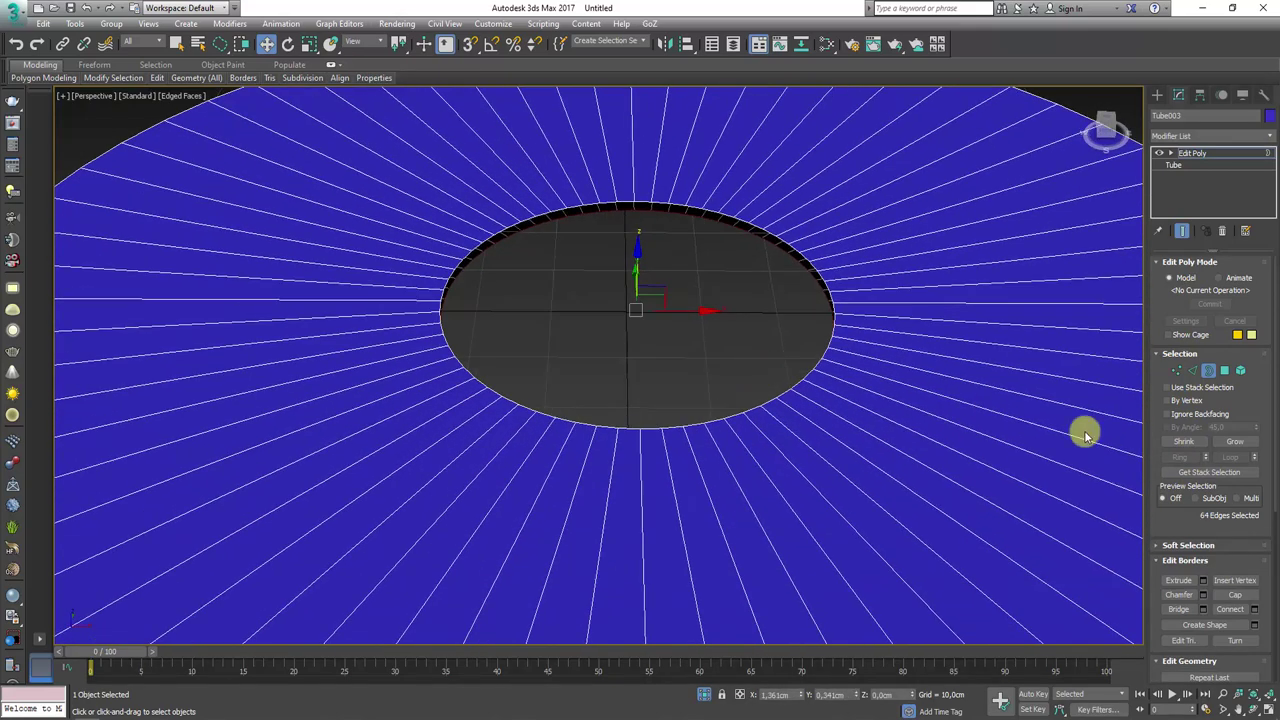
scroll(1160, 515, down, 2)
drag(1262, 624, 1247, 557)
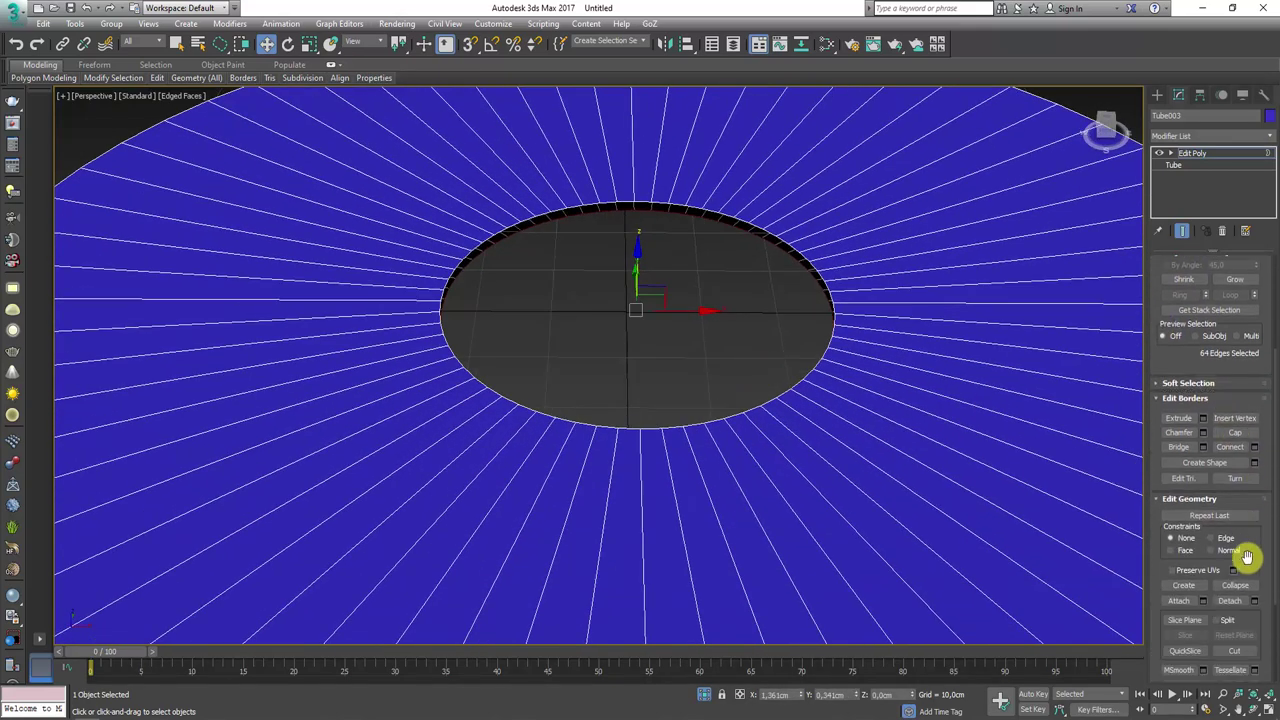
click(1236, 587)
click(829, 291)
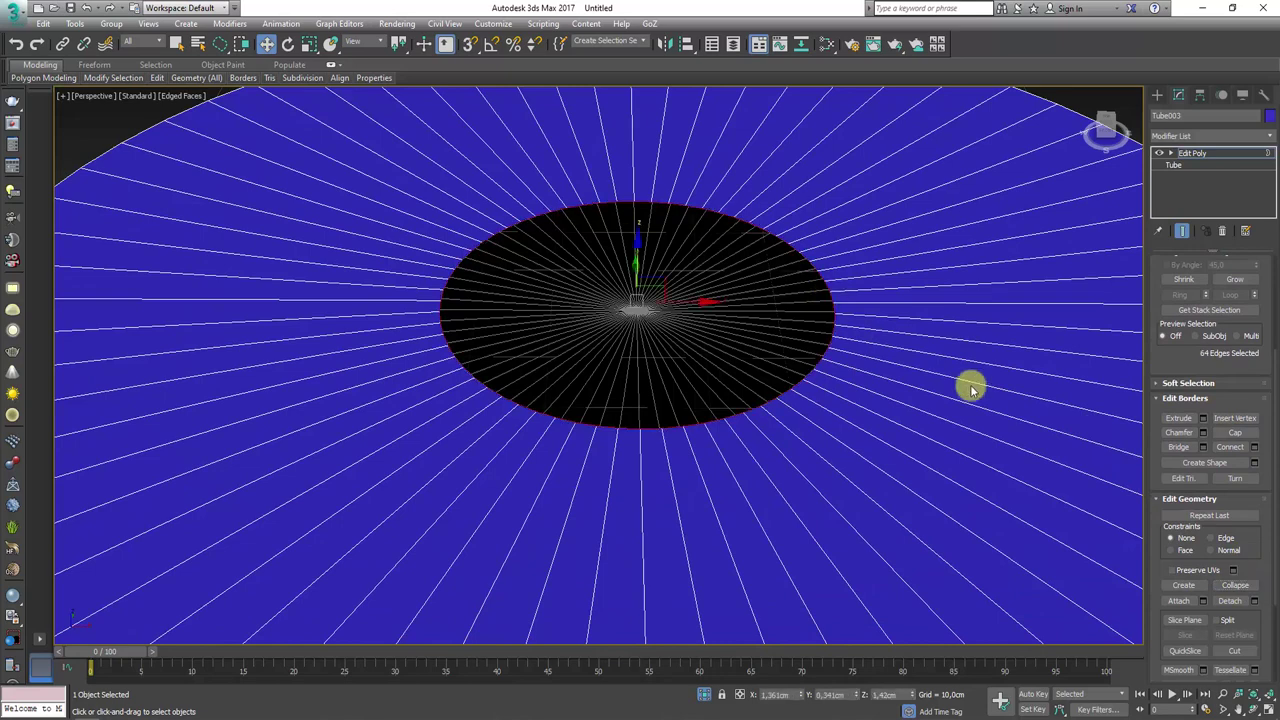
click(1236, 587)
scroll(1074, 191, down, 5)
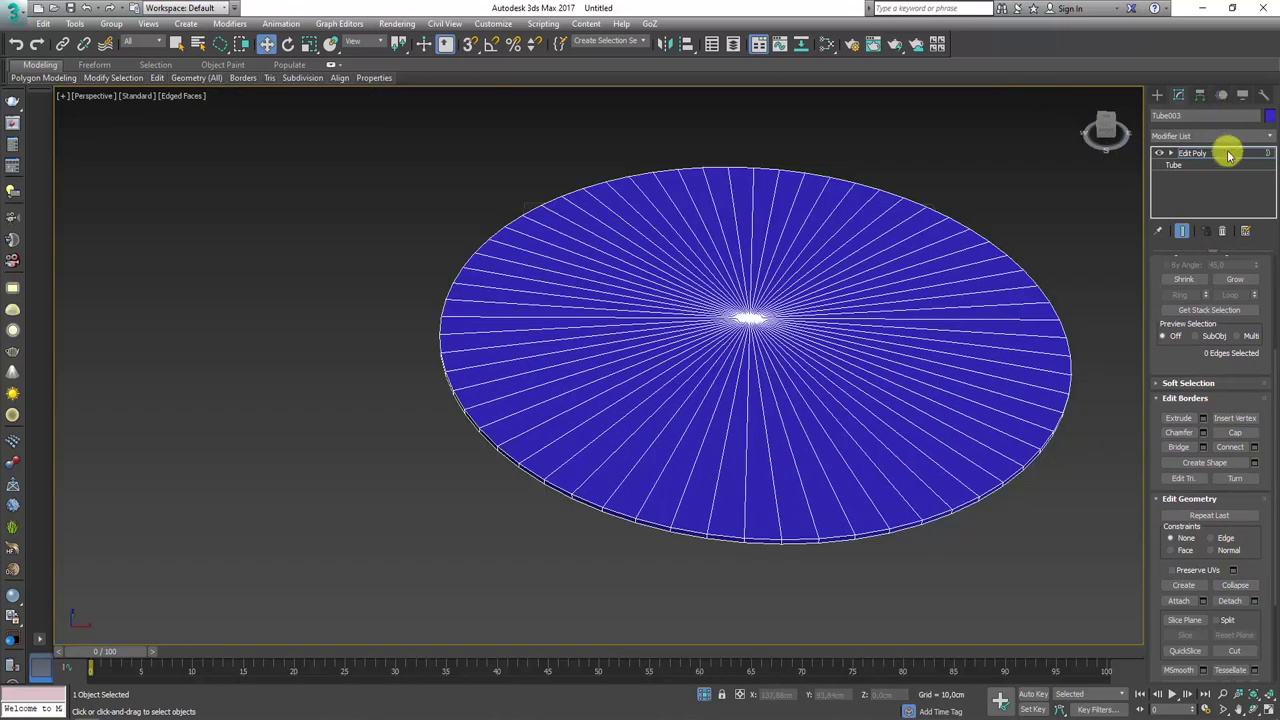
- Return to object level and toggle the Edit Poly to compare open and capped plate
click(1160, 156)
click(1159, 154)
click(1159, 154)
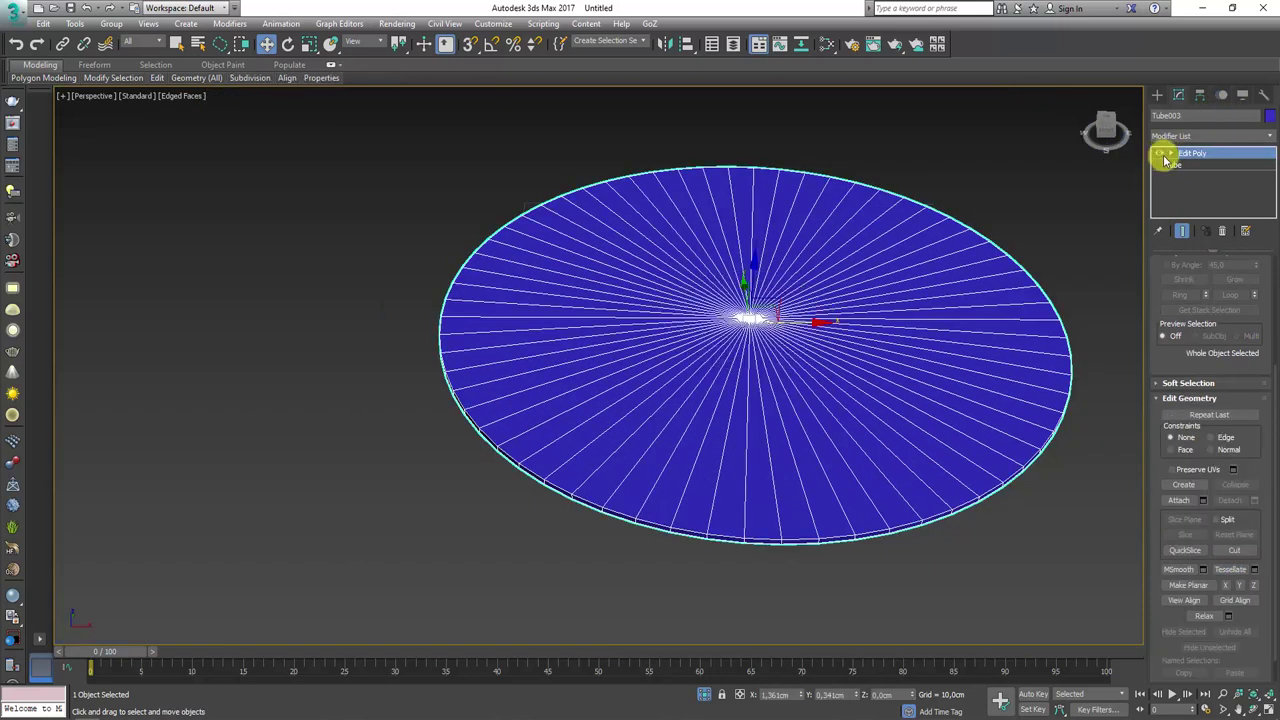
click(1159, 154)
click(1159, 154)
- Exit isolation so the cake and reference images reappear
mouse_move(951, 411)
alt+middle_down()
mouse_move(863, 463)
mouse_move(880, 466)
mouse_move(876, 440)
alt+middle_up()
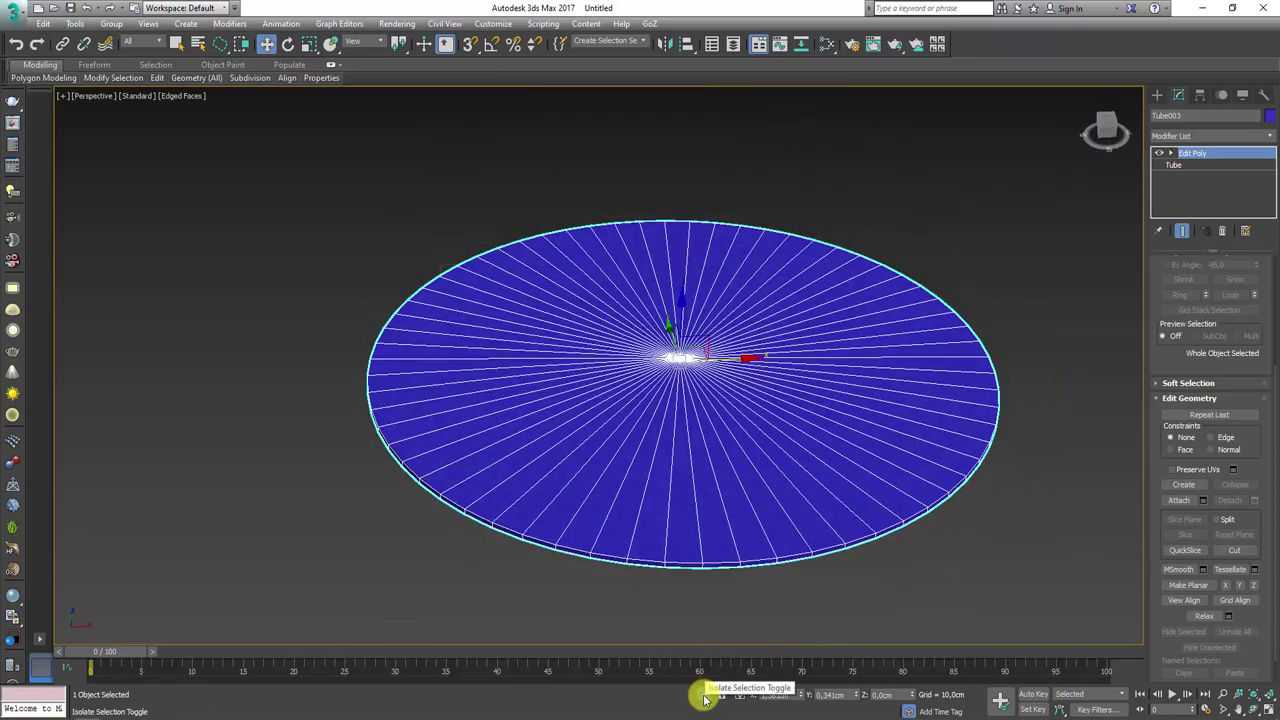
click(703, 698)
alt+middle_drag(731, 457, 743, 569)
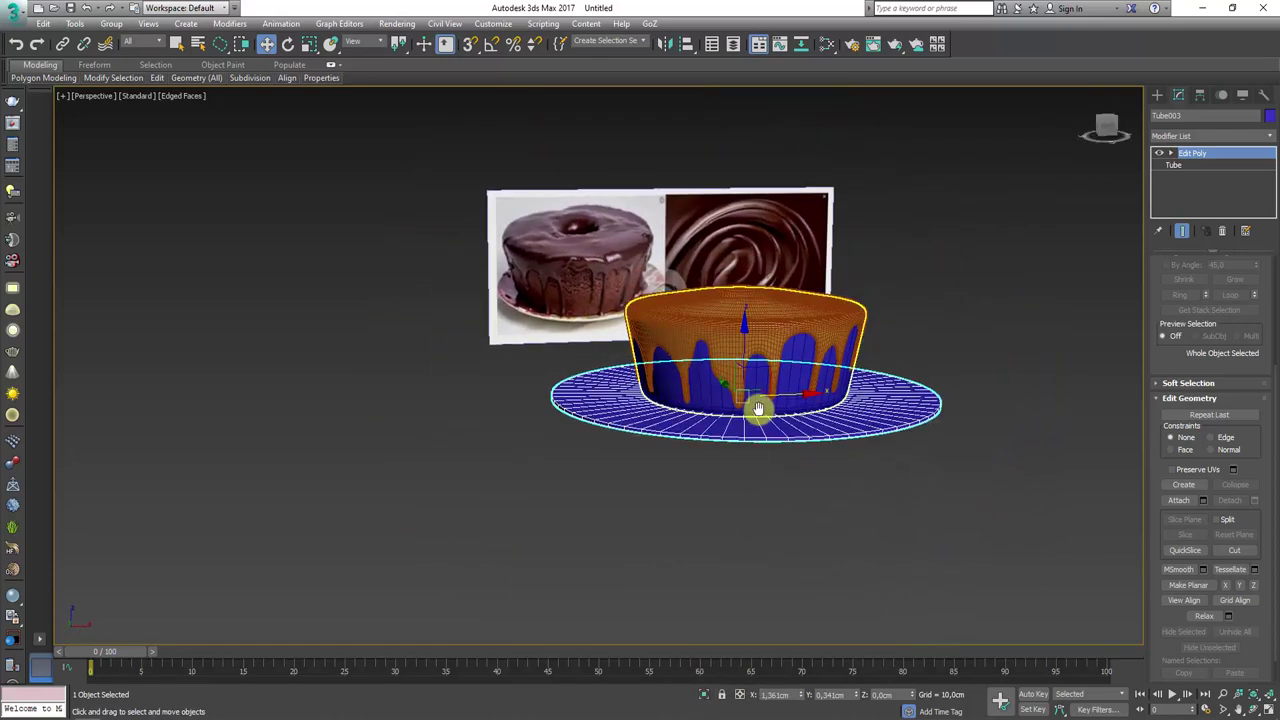
scroll(758, 408, up, 5)
- In Front view, lower the plate slightly to -1.307 cm Z beneath the cake
key(f)
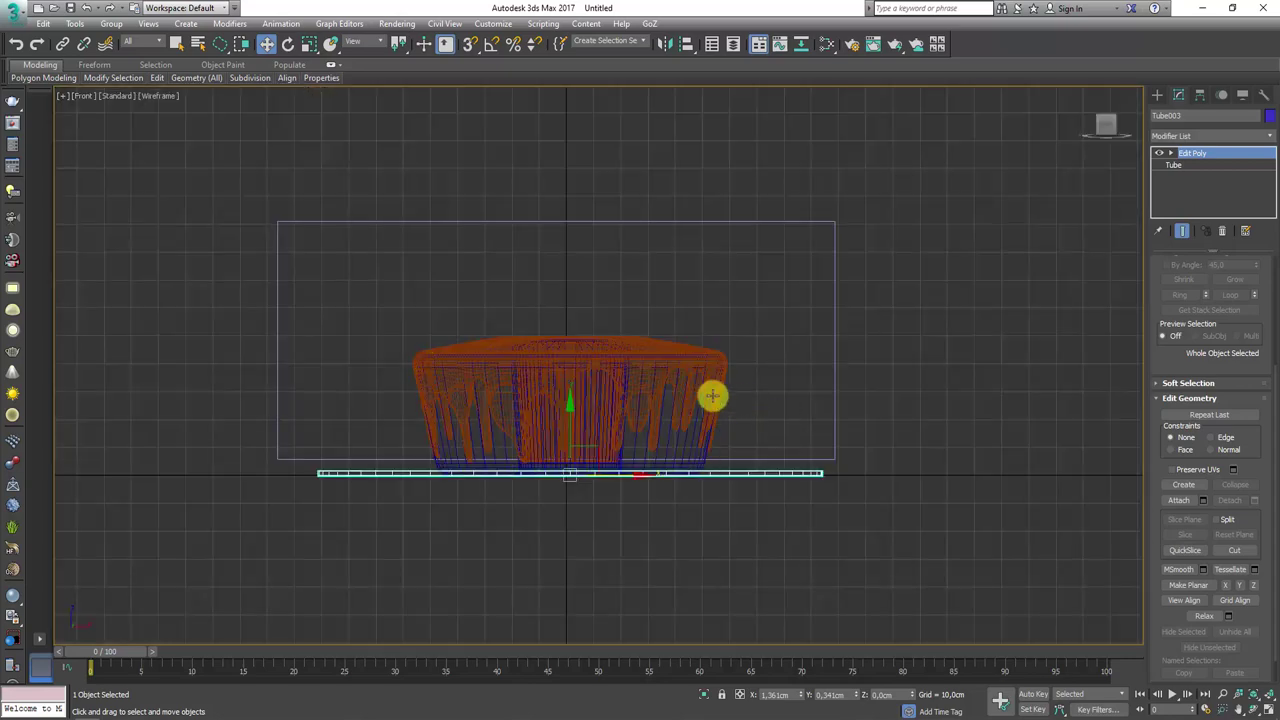
scroll(706, 440, up, 1)
scroll(666, 386, up, 4)
scroll(731, 434, up, 1)
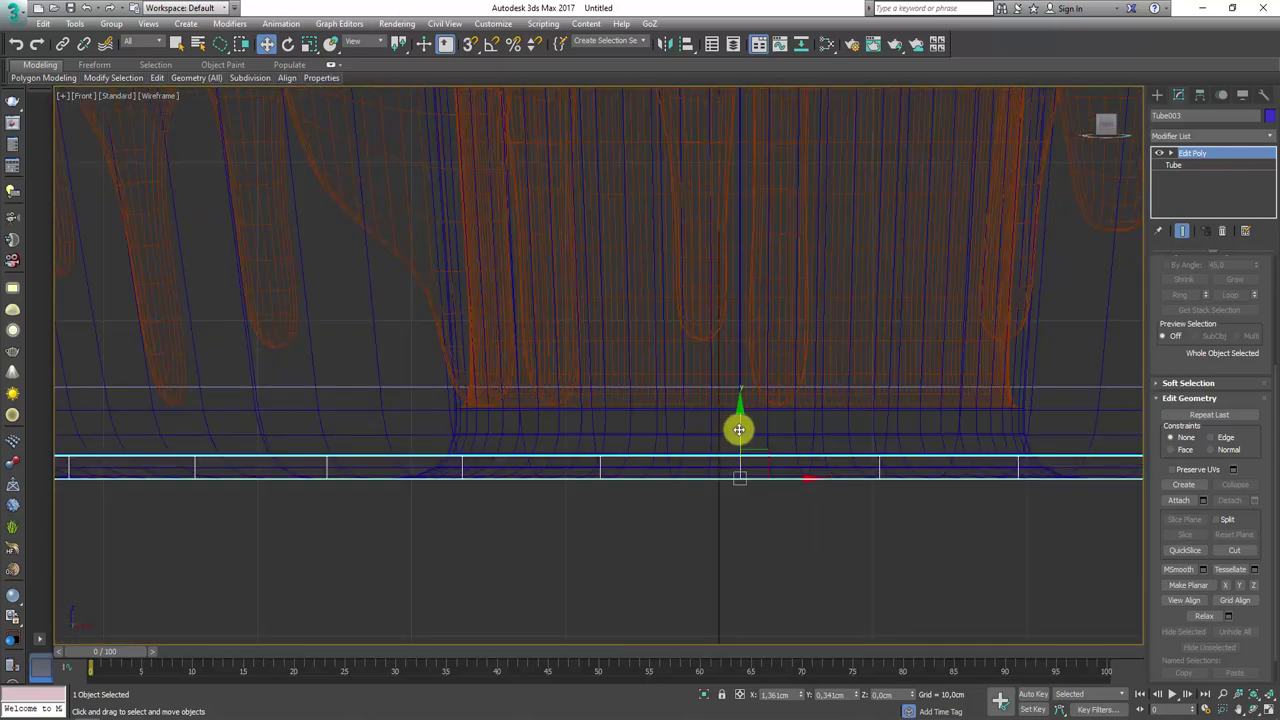
drag(738, 430, 725, 454)
- Return to the shaded perspective view, enter Edge level, and pick one radial edge on the plate
key(shift+z)
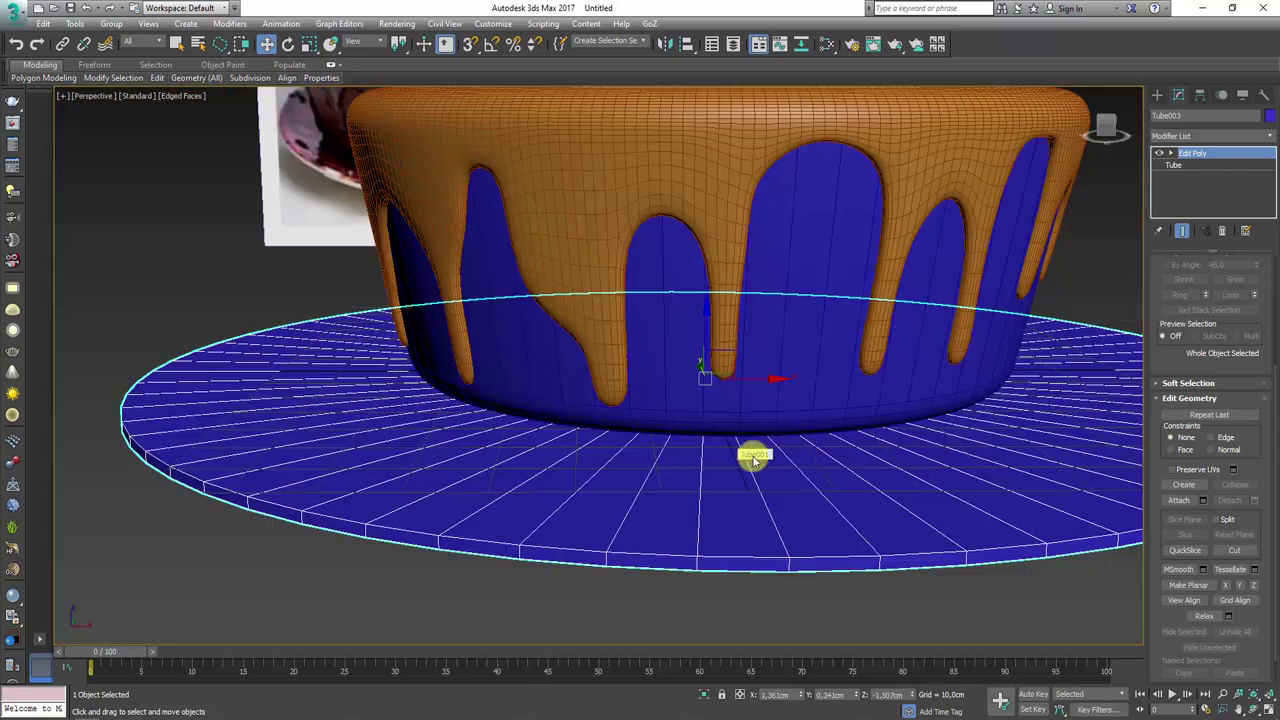
scroll(751, 454, down, 4)
scroll(817, 471, up, 3)
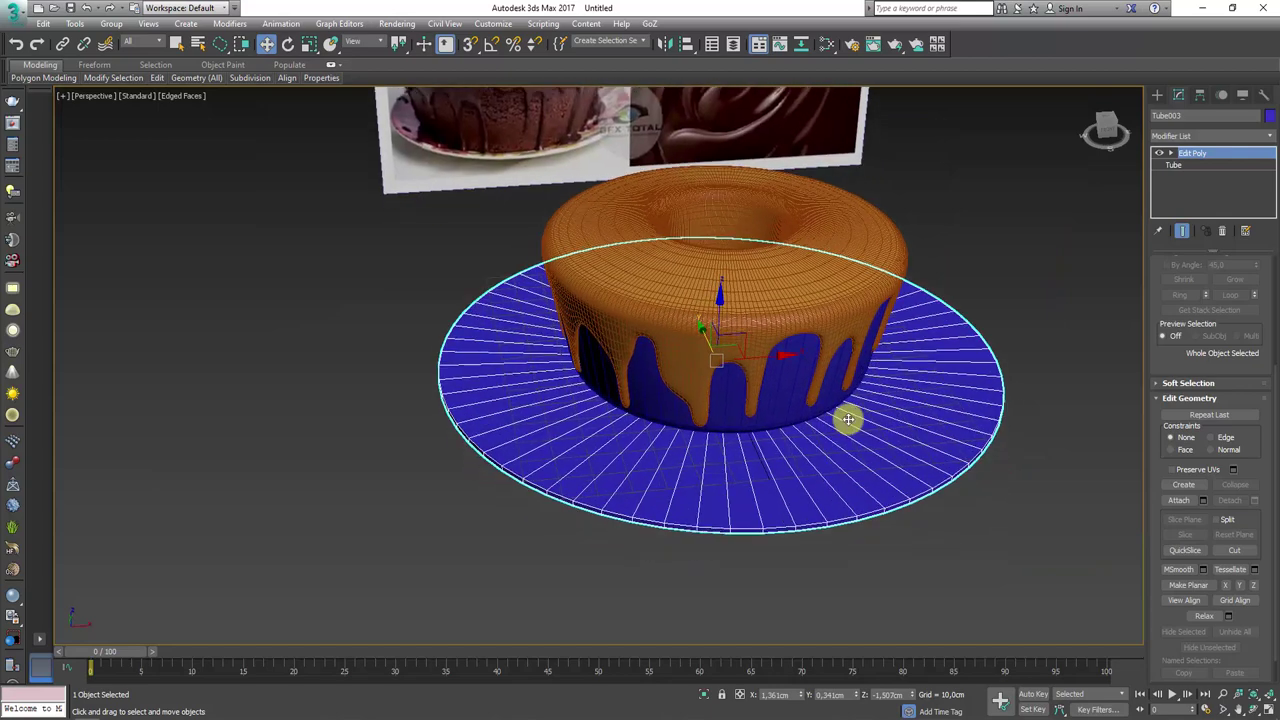
click(1172, 154)
click(1193, 176)
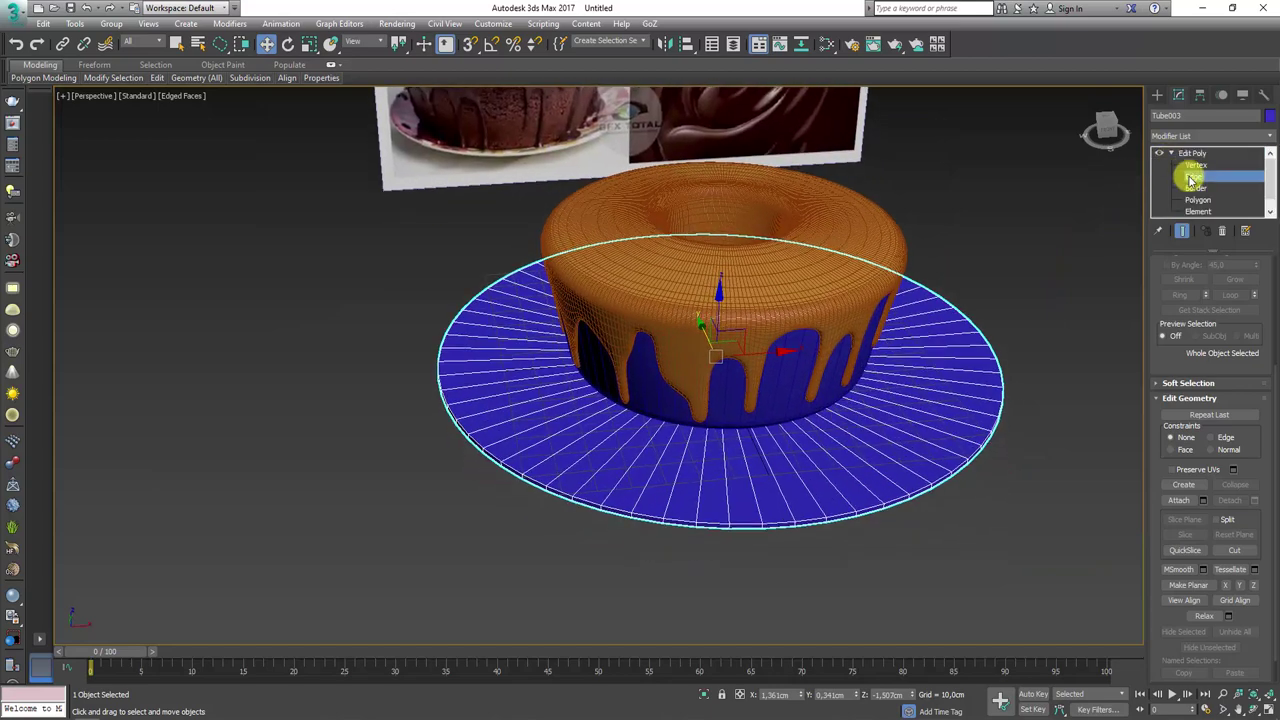
click(965, 423)
- In wireframe, orbit to a top-down view and extend the selection with Ring to all 128 radial edges
scroll(966, 430, up, 5)
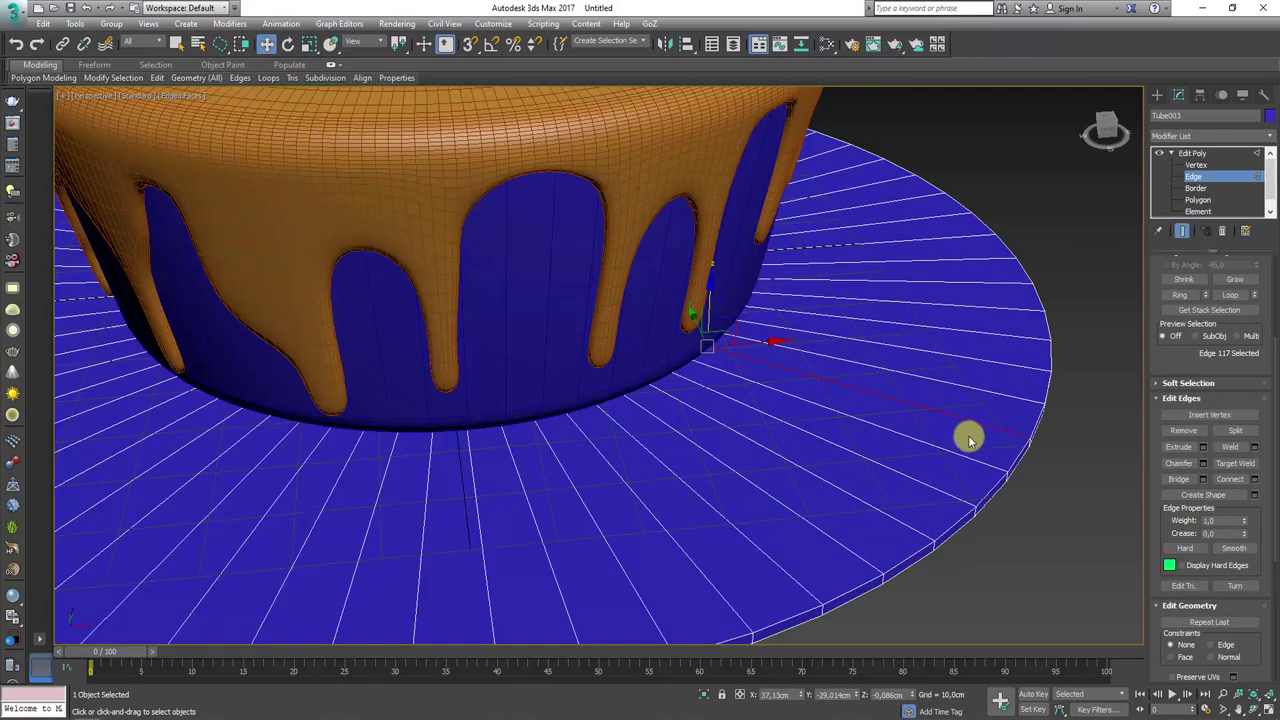
key(F3)
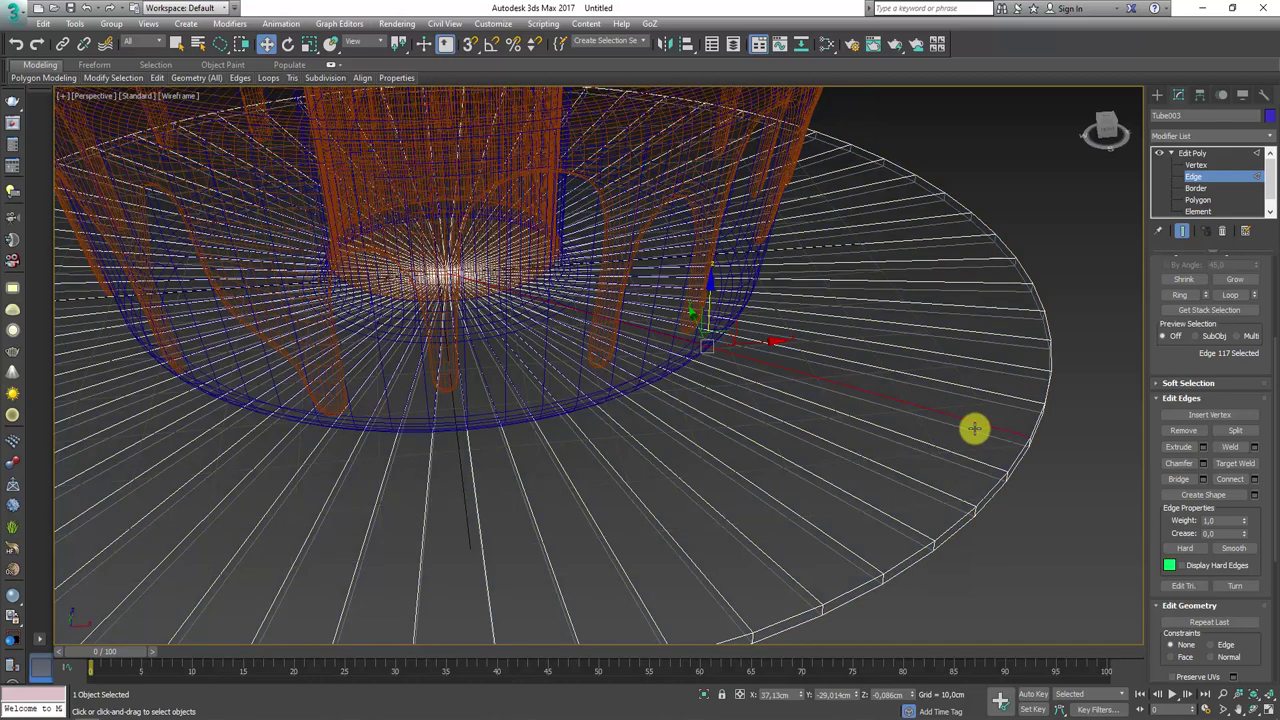
ctrl+click(972, 432)
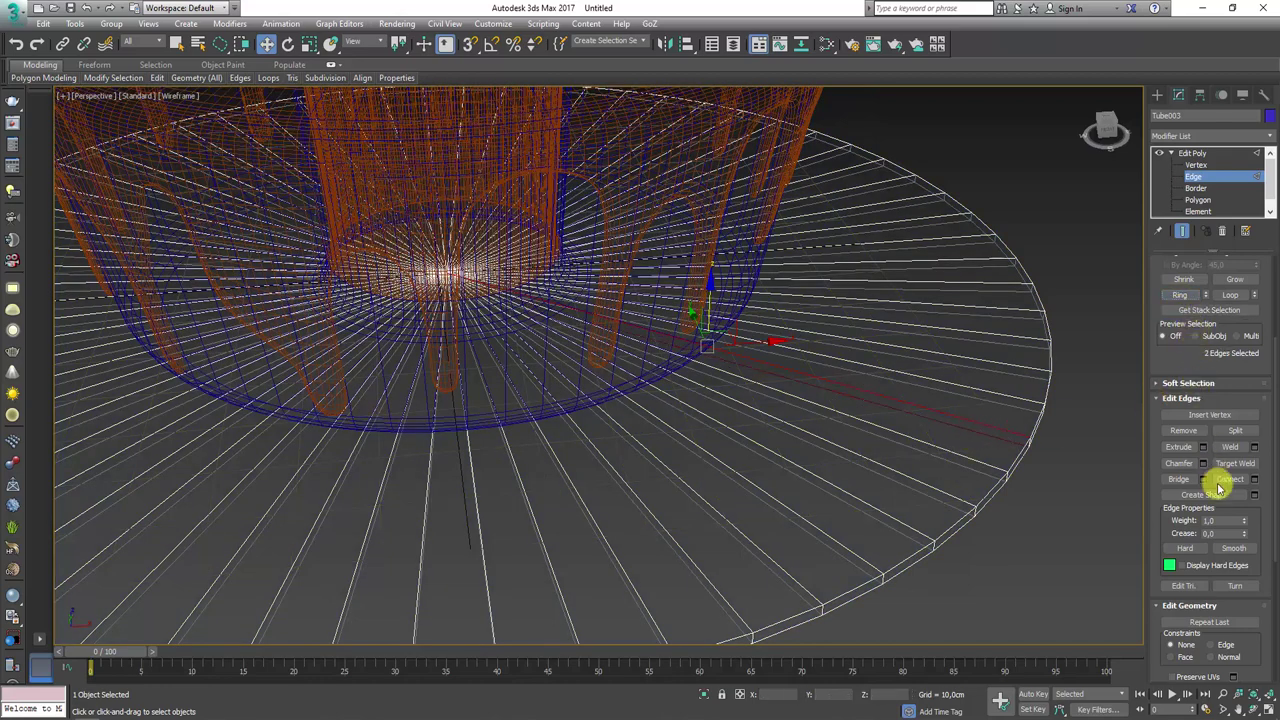
mouse_move(968, 479)
alt+middle_down()
mouse_move(975, 518)
mouse_move(977, 477)
alt+middle_up()
scroll(977, 477, down, 5)
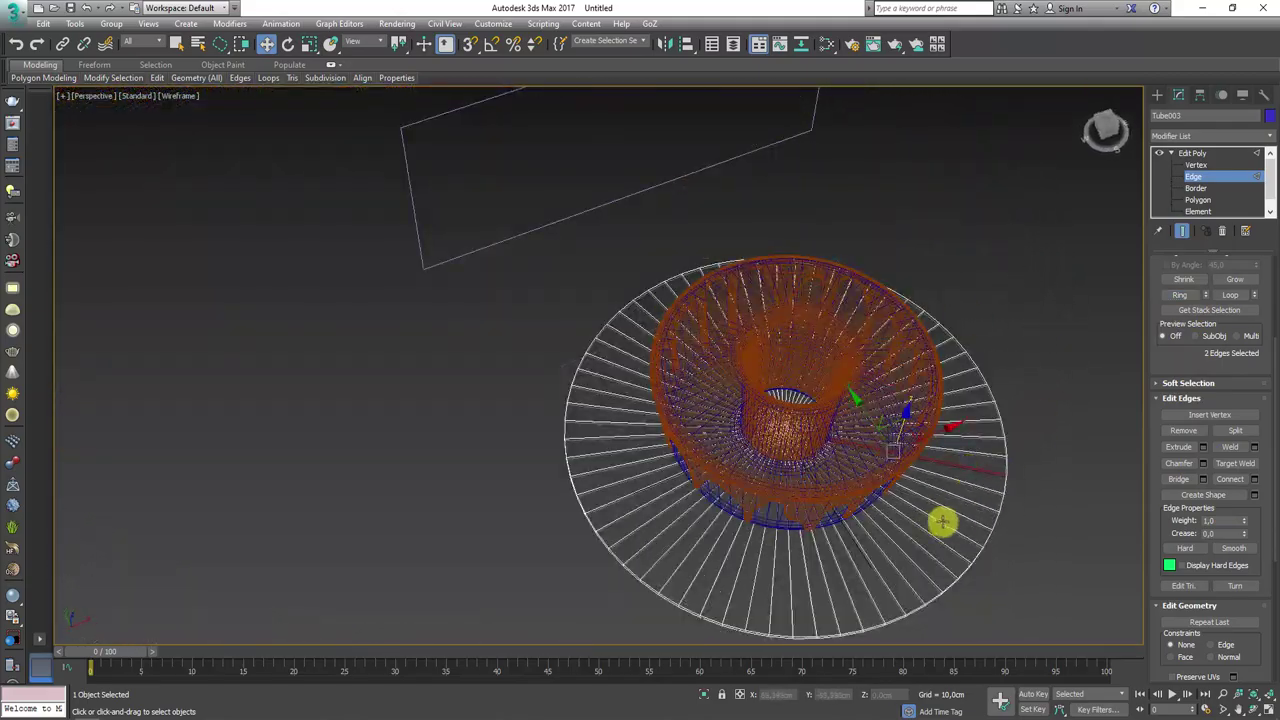
mouse_move(940, 520)
alt+middle_down()
mouse_move(878, 503)
mouse_move(814, 434)
alt+middle_up()
mouse_move(886, 500)
alt+middle_down()
mouse_move(877, 371)
mouse_move(914, 537)
mouse_move(893, 373)
alt+middle_up()
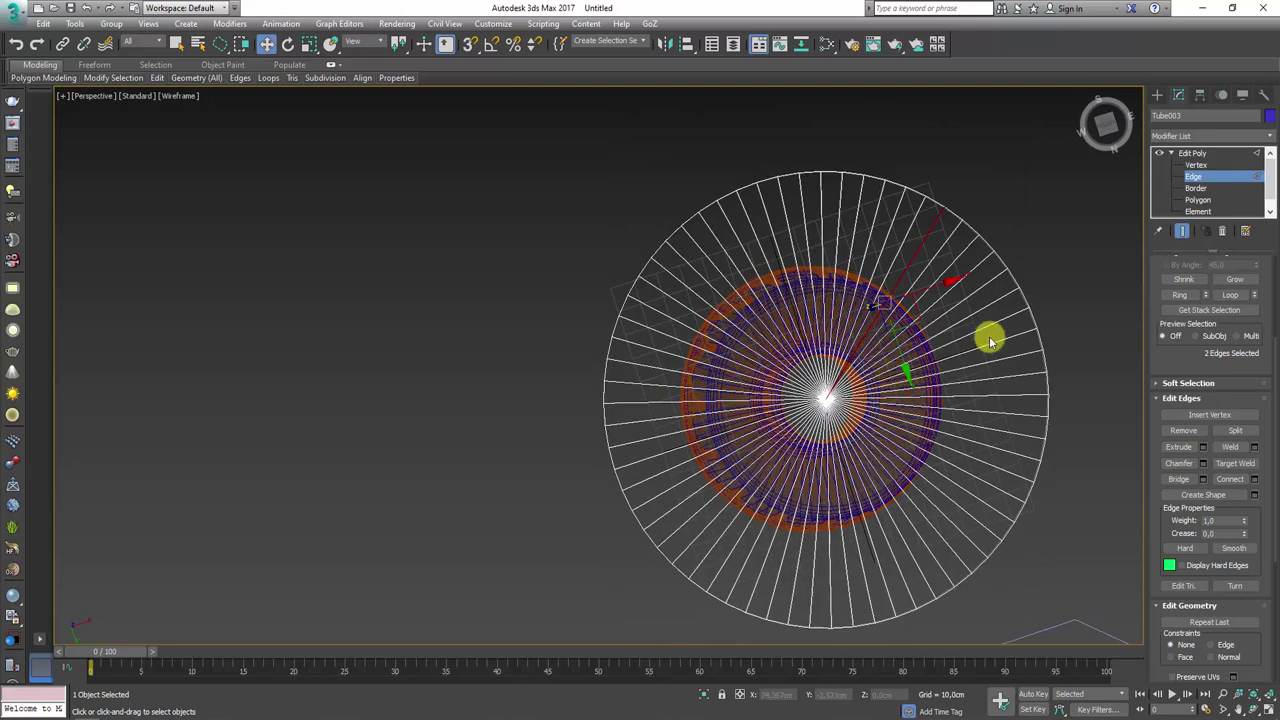
key(alt+r)
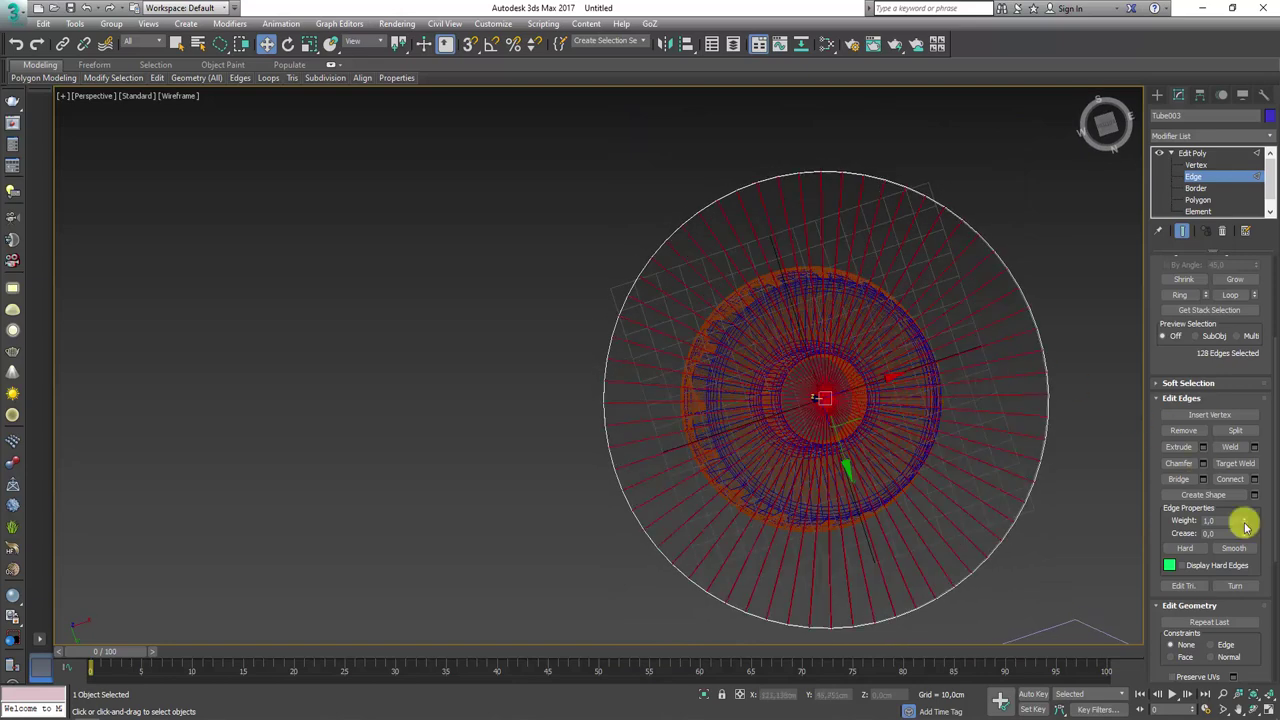
- Connect the radial edges with a new edge loop and scale it outward to 133%
click(1254, 480)
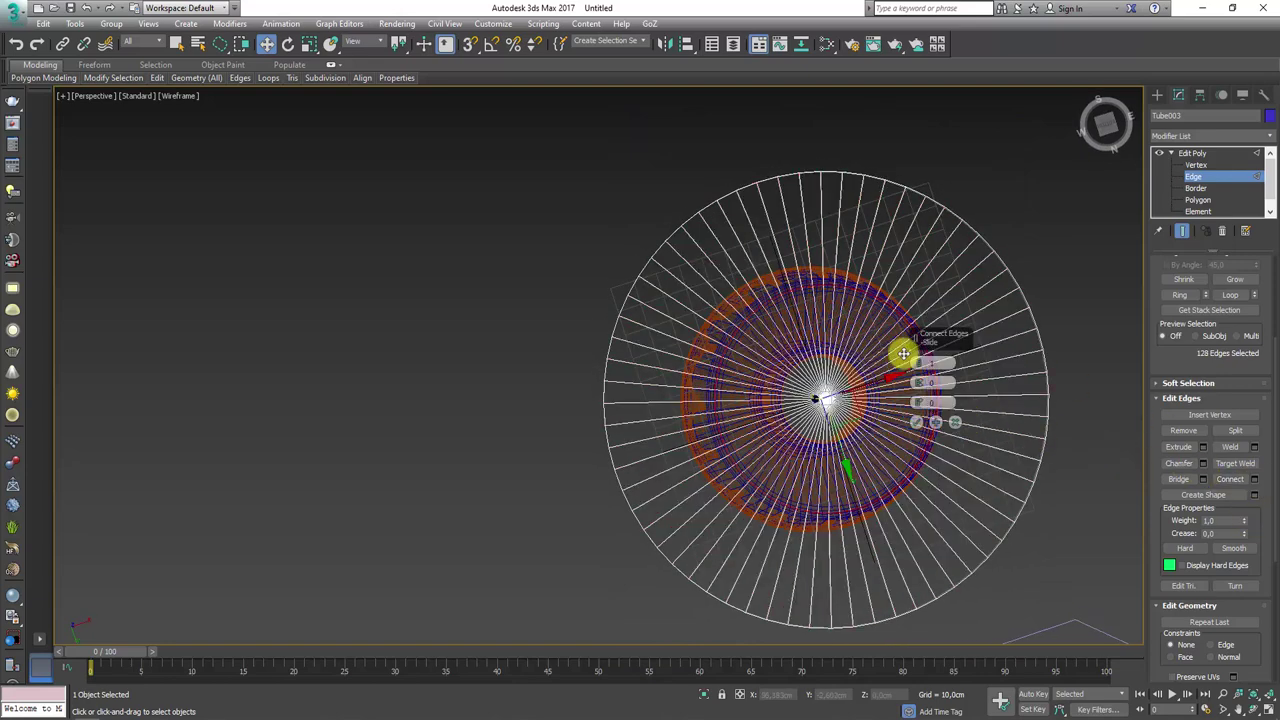
click(917, 423)
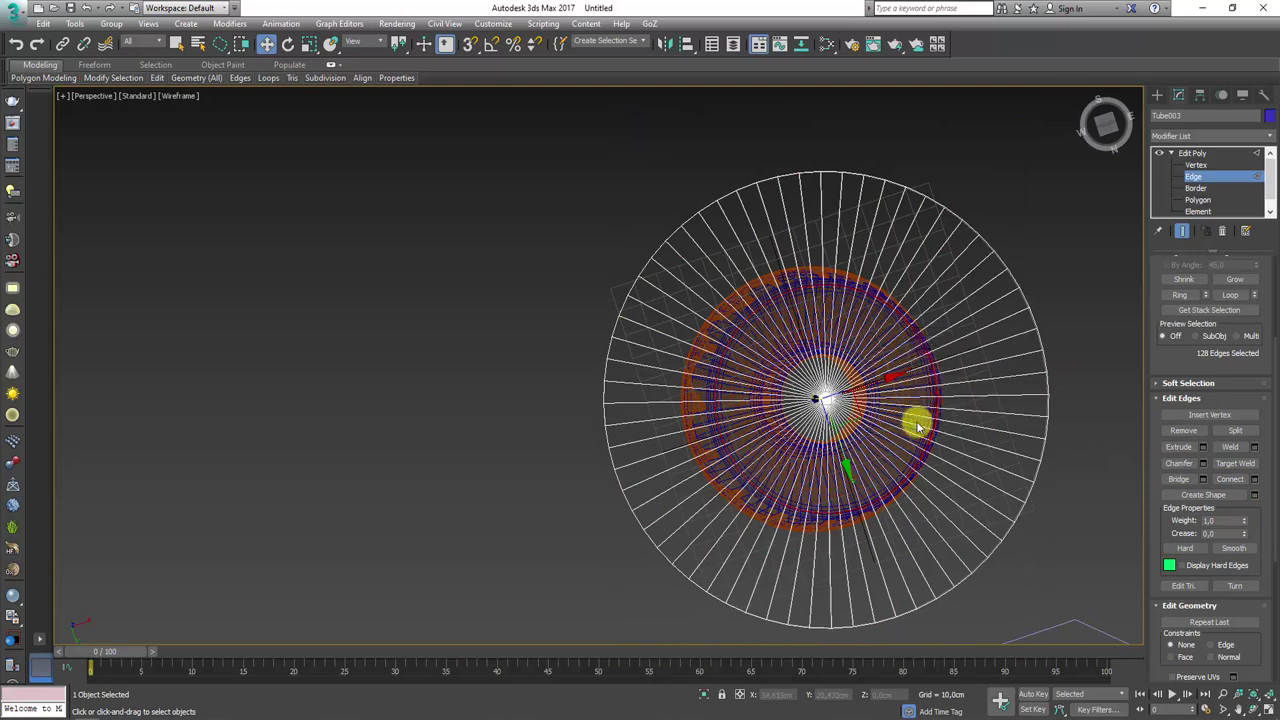
mouse_move(914, 423)
alt+middle_down()
mouse_move(943, 543)
mouse_move(934, 583)
alt+middle_up()
scroll(860, 453, up, 2)
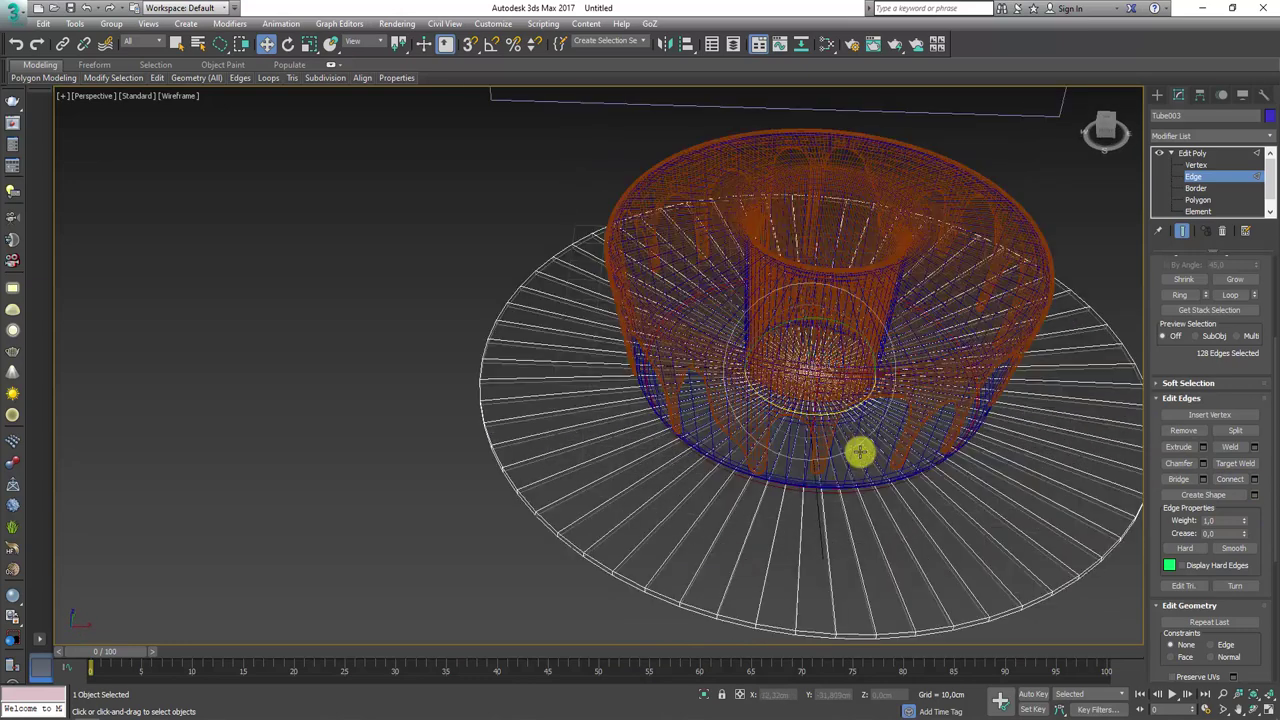
drag(835, 399, 856, 420)
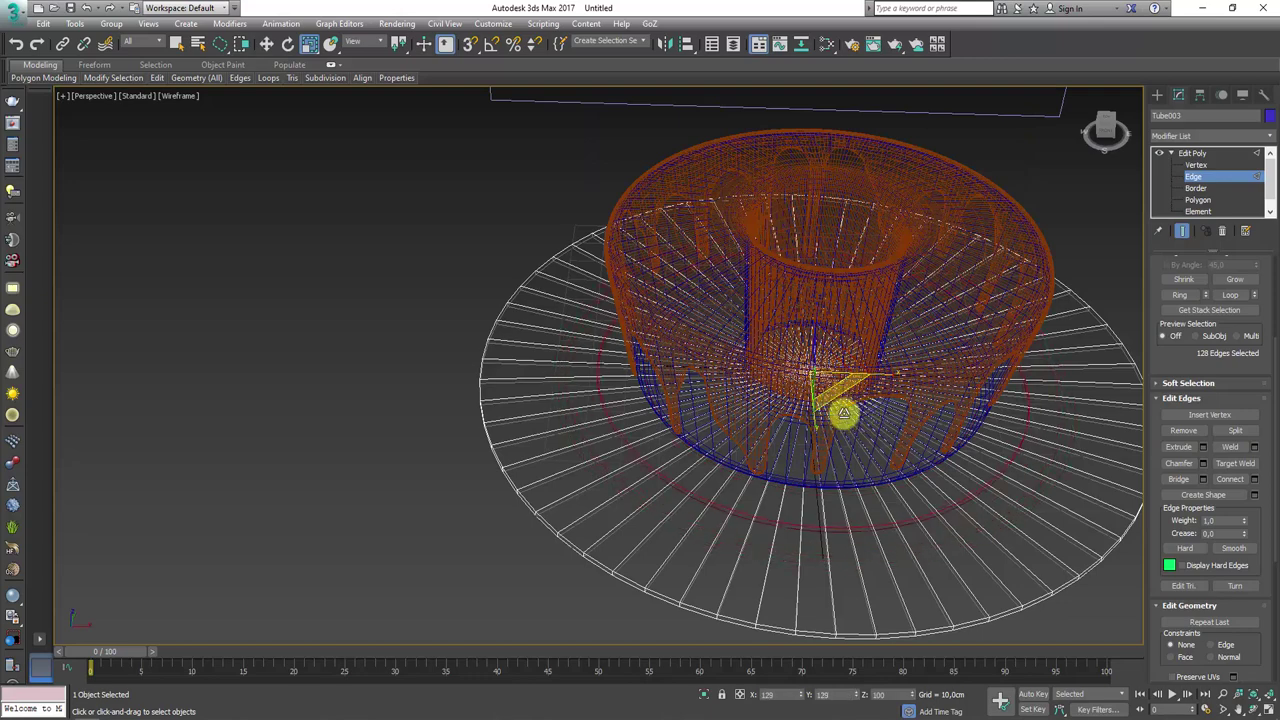
- Orbit low and select the ring of 64 edges along the plate's outer rim
middle_drag(1048, 366, 917, 257)
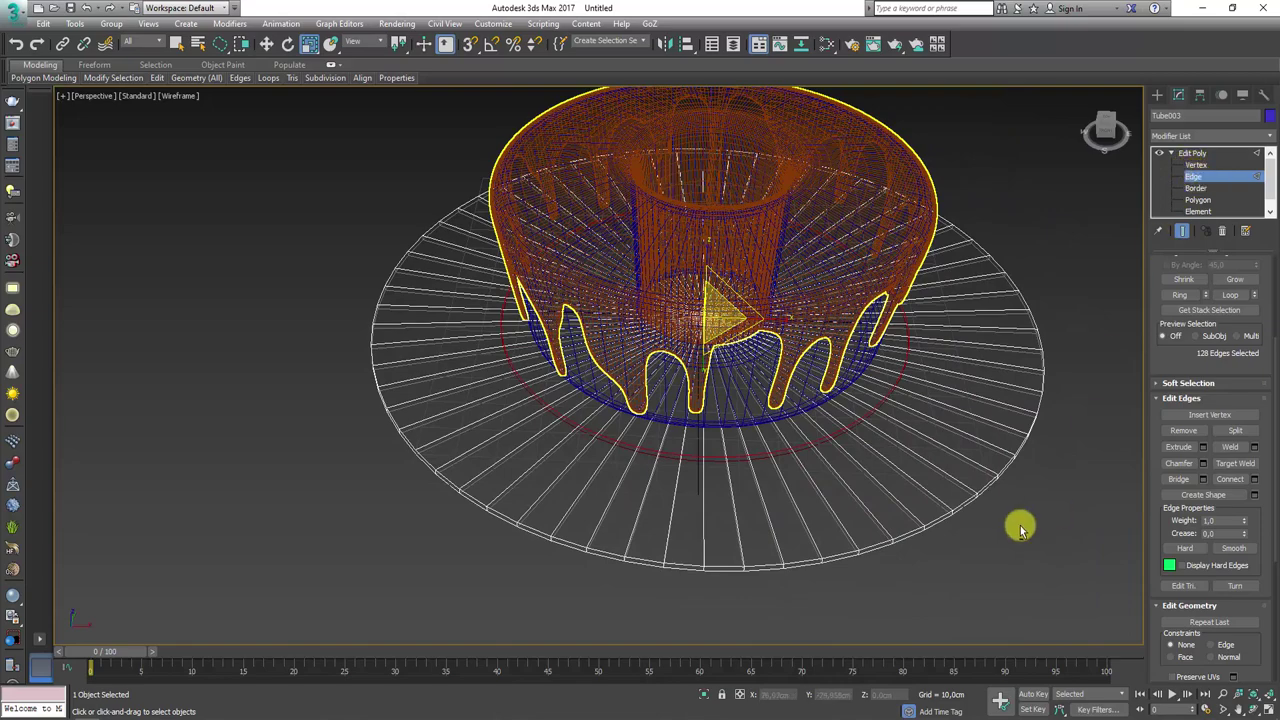
mouse_move(1017, 523)
alt+middle_down()
mouse_move(960, 391)
mouse_move(989, 389)
alt+middle_up()
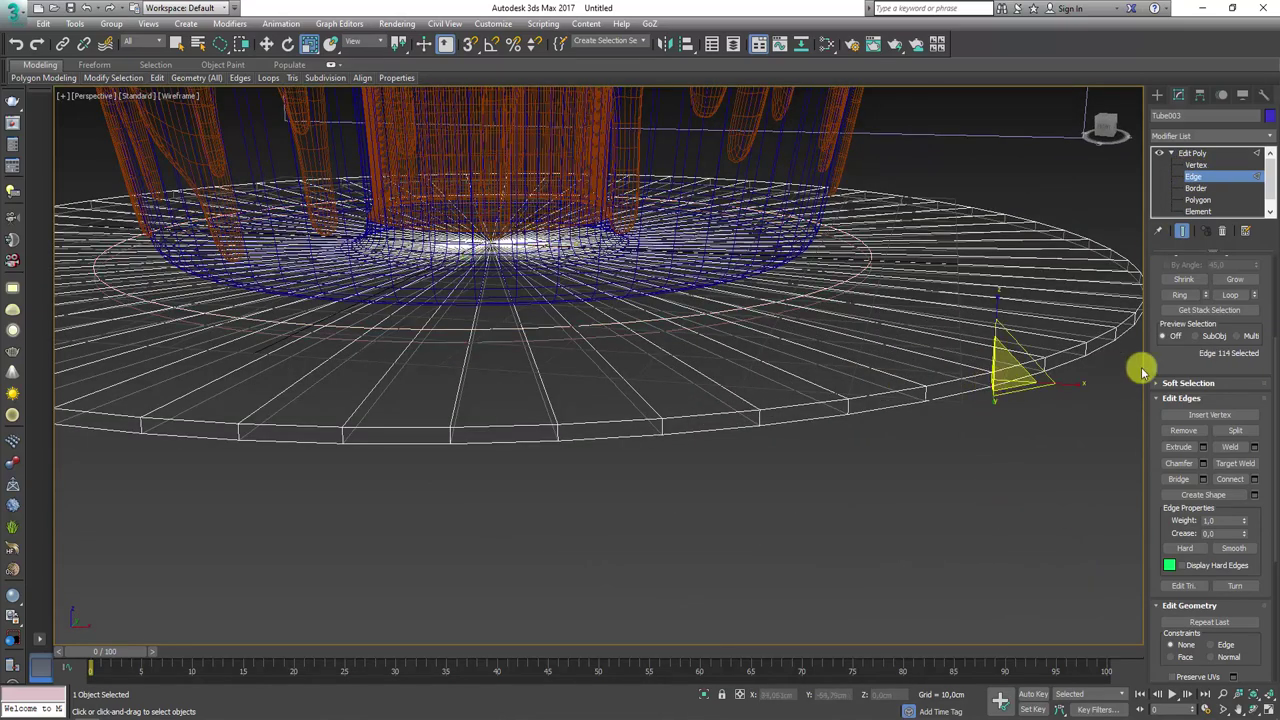
click(1178, 295)
scroll(1180, 340, up, 4)
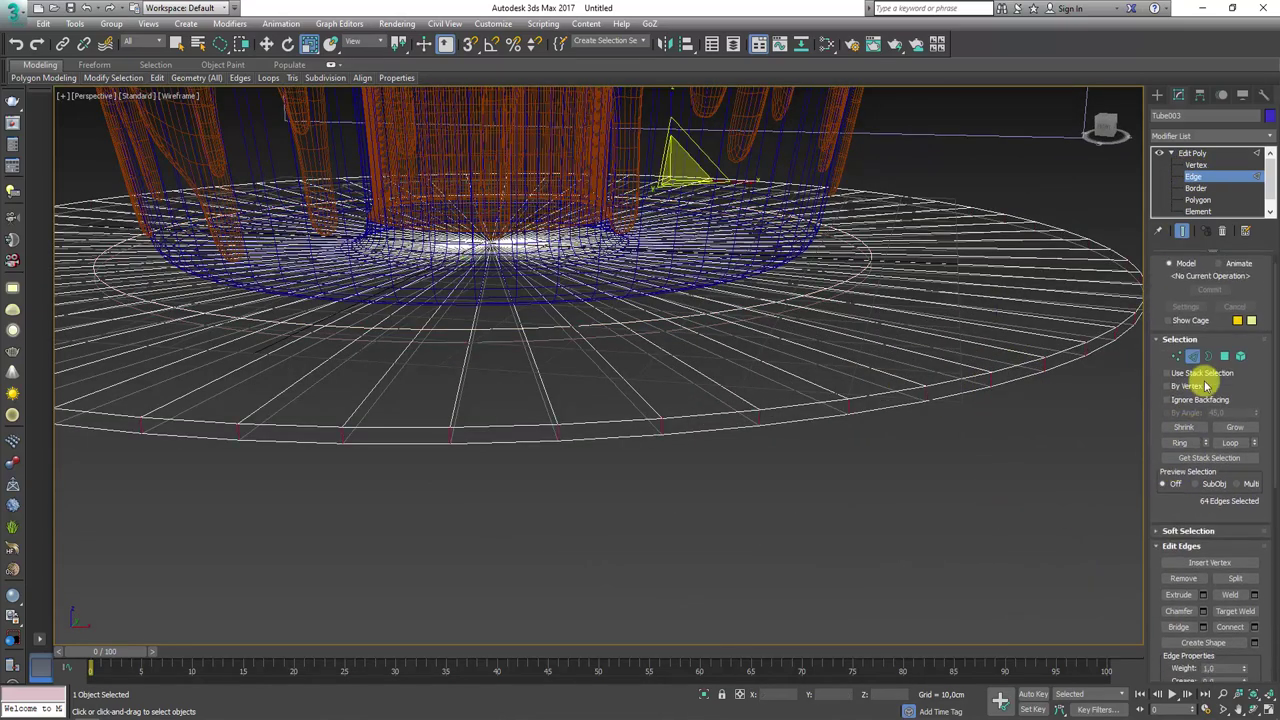
- Switch to the rim polygons, tilt them, and scale them inward to 75%
ctrl+click(1222, 357)
scroll(906, 360, down, 5)
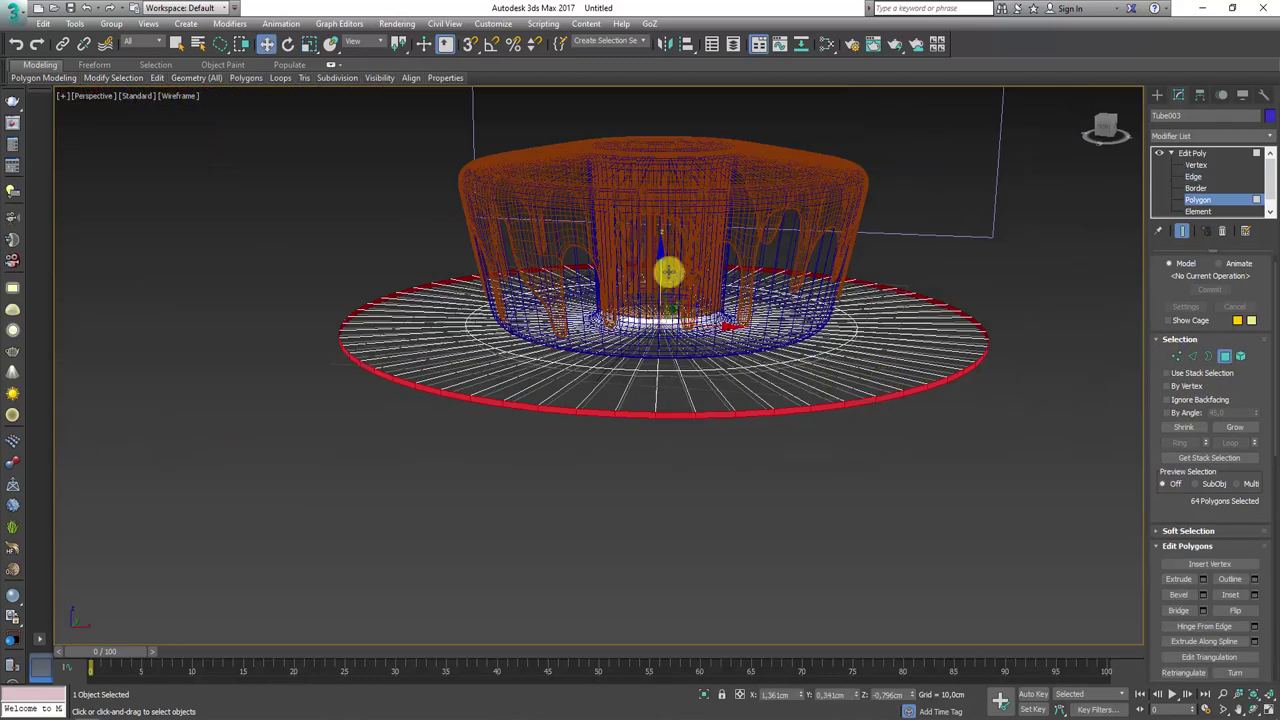
key(e)
drag(661, 271, 654, 229)
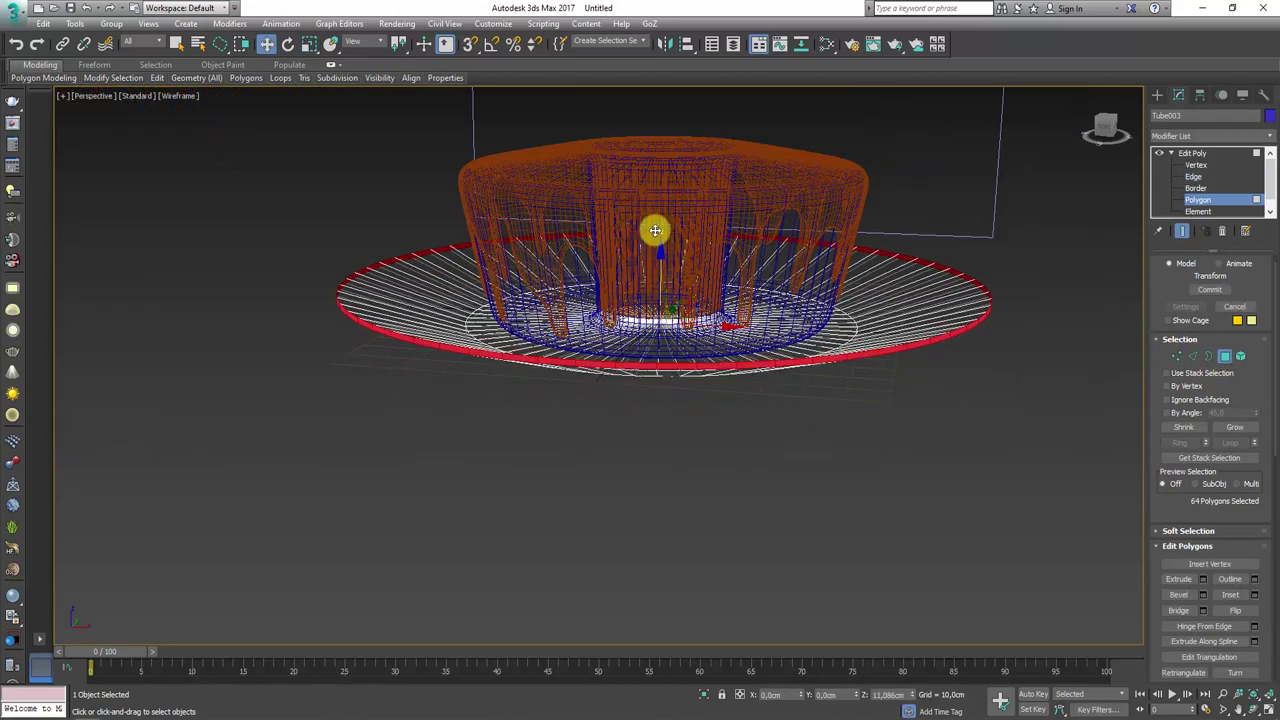
key(r)
alt+middle_drag(655, 298, 677, 315)
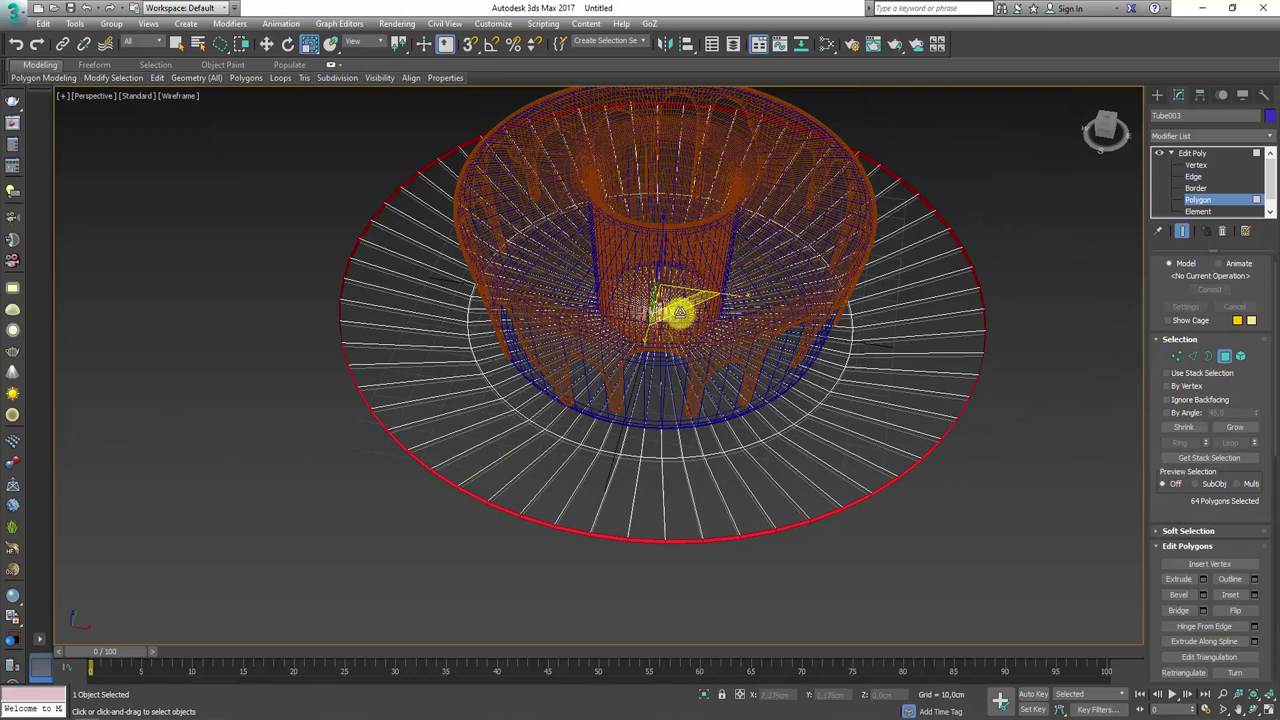
- Lower the rim polygons and display the model shaded with Edged Faces
drag(686, 300, 663, 300)
alt+middle_drag(662, 298, 660, 236)
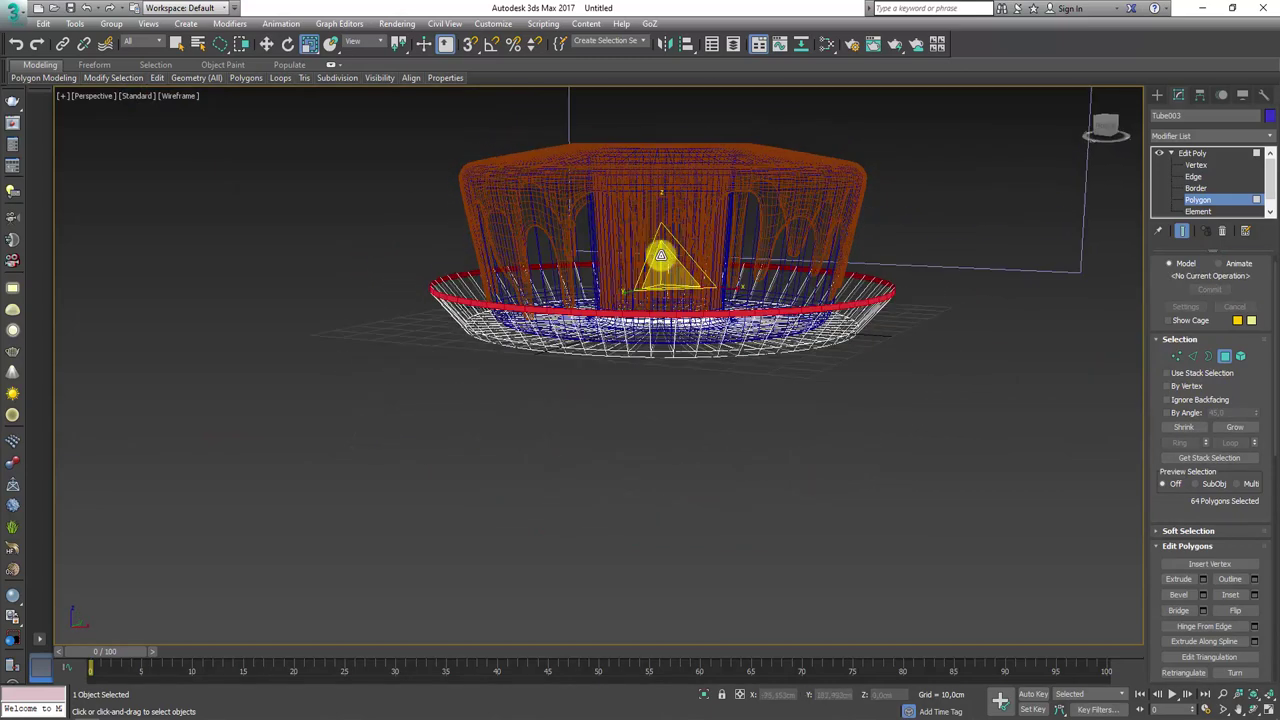
key(w)
drag(660, 236, 660, 260)
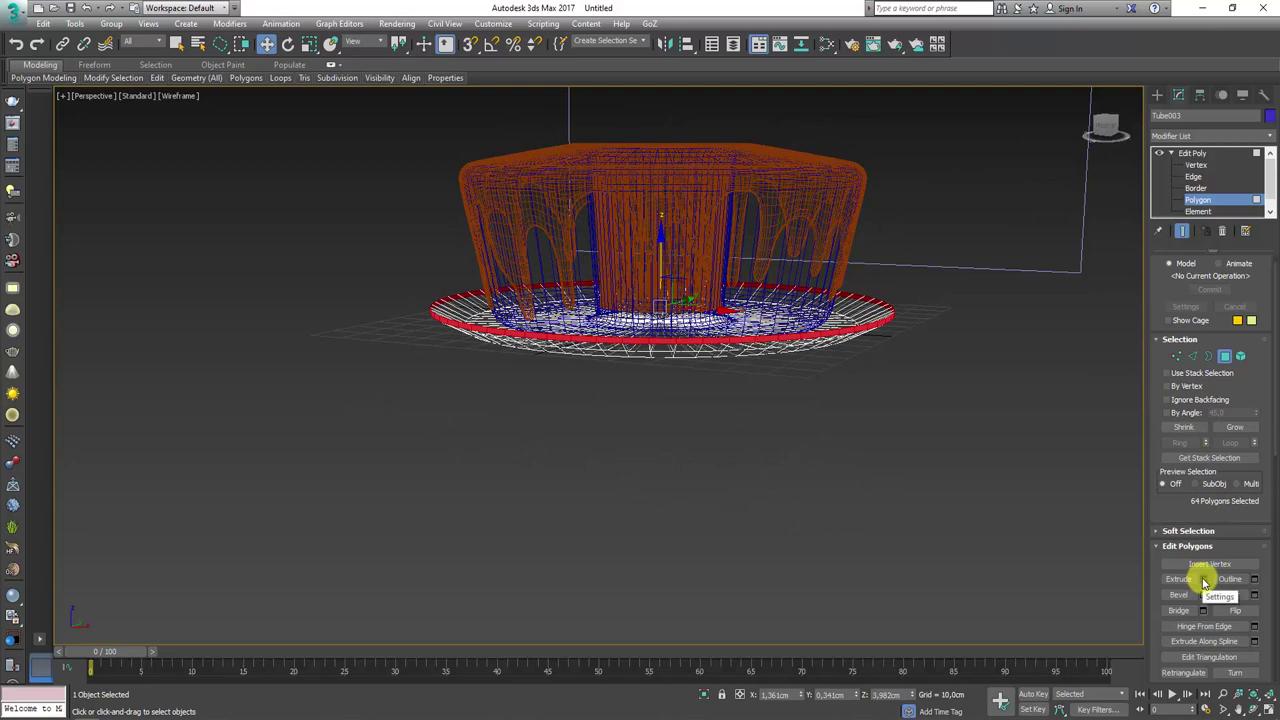
key(F3)
key(F4)
- Extrude the 64 rim polygons about 16.3 cm along Local Normals into a broad brim
alt+middle_drag(891, 457, 1055, 500)
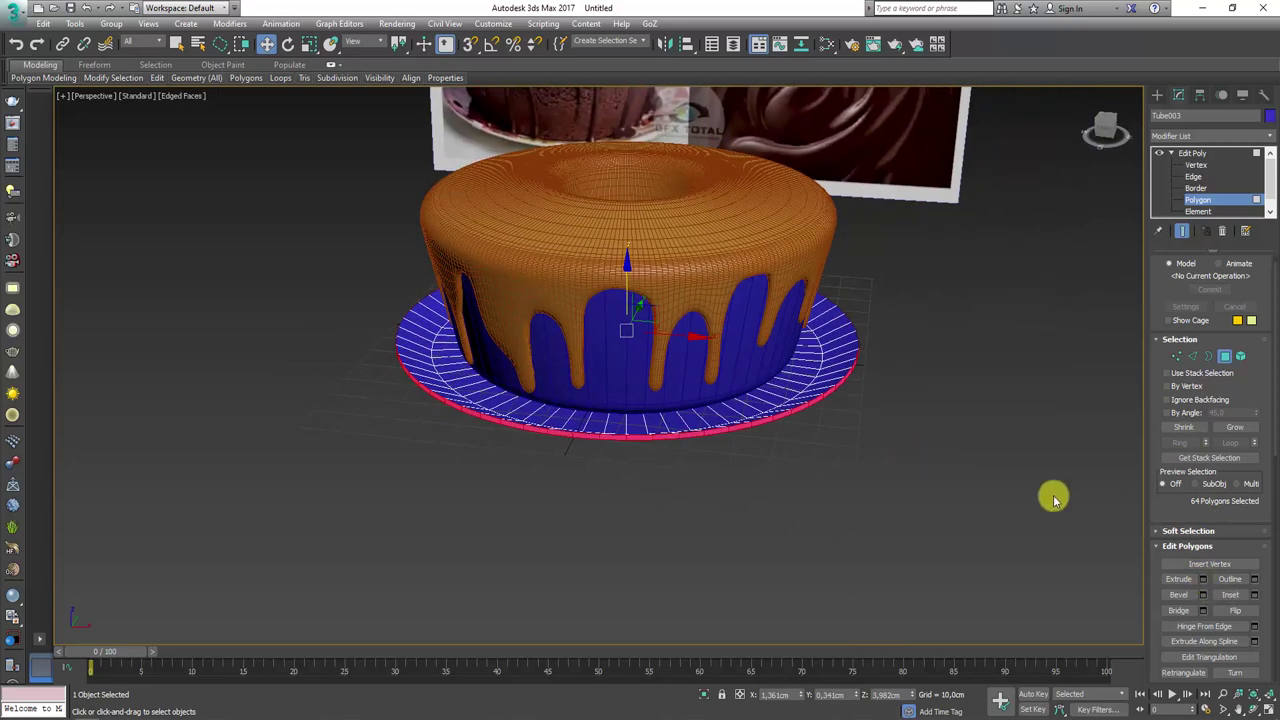
click(1203, 579)
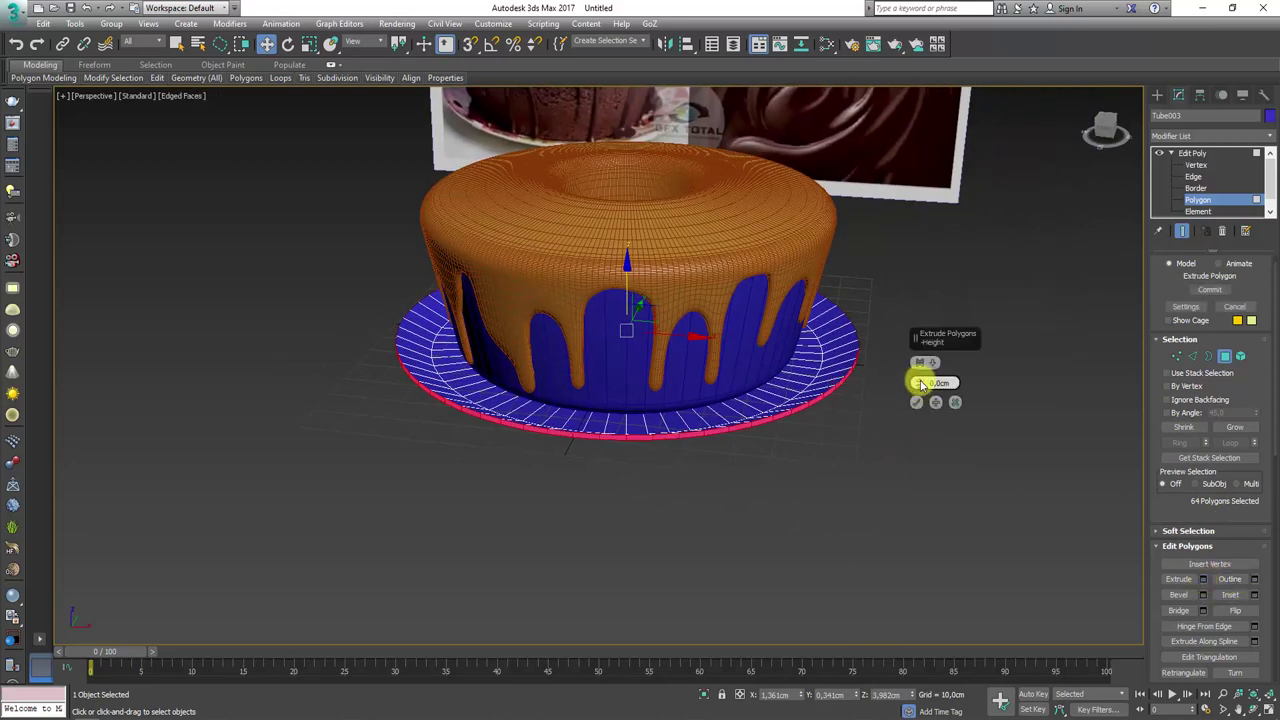
drag(922, 384, 930, 360)
click(928, 366)
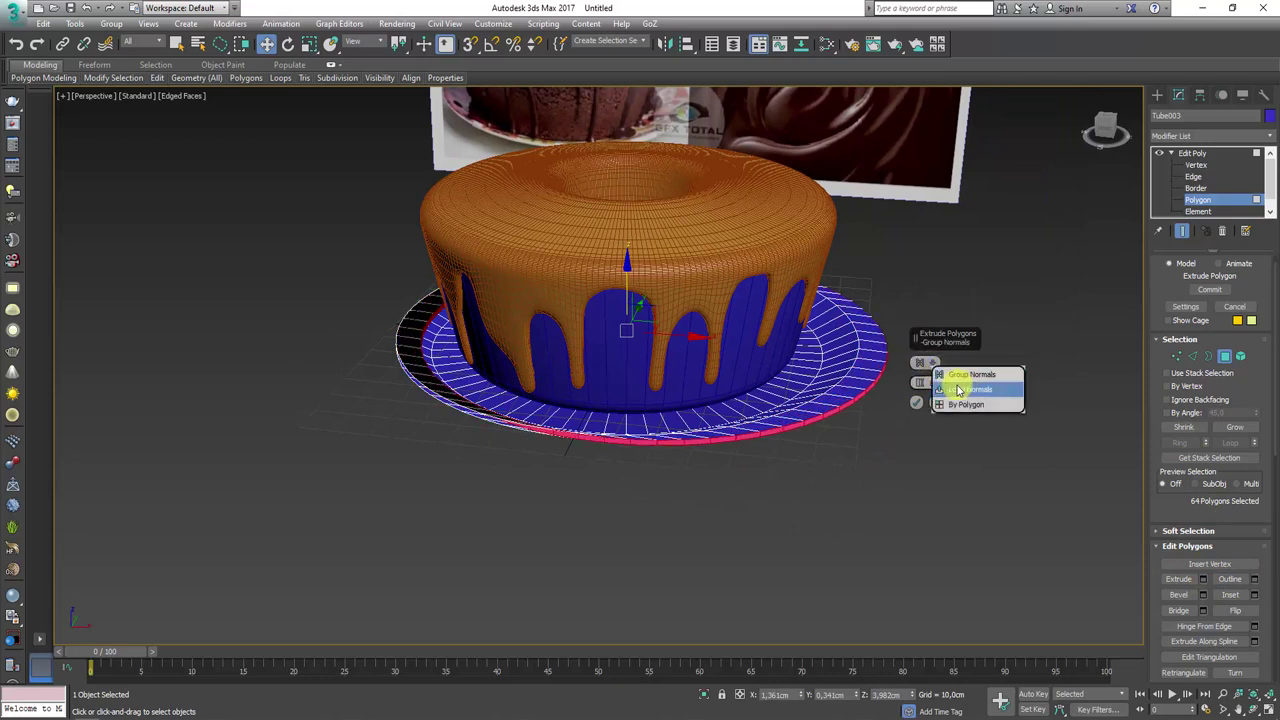
click(970, 390)
drag(918, 382, 910, 336)
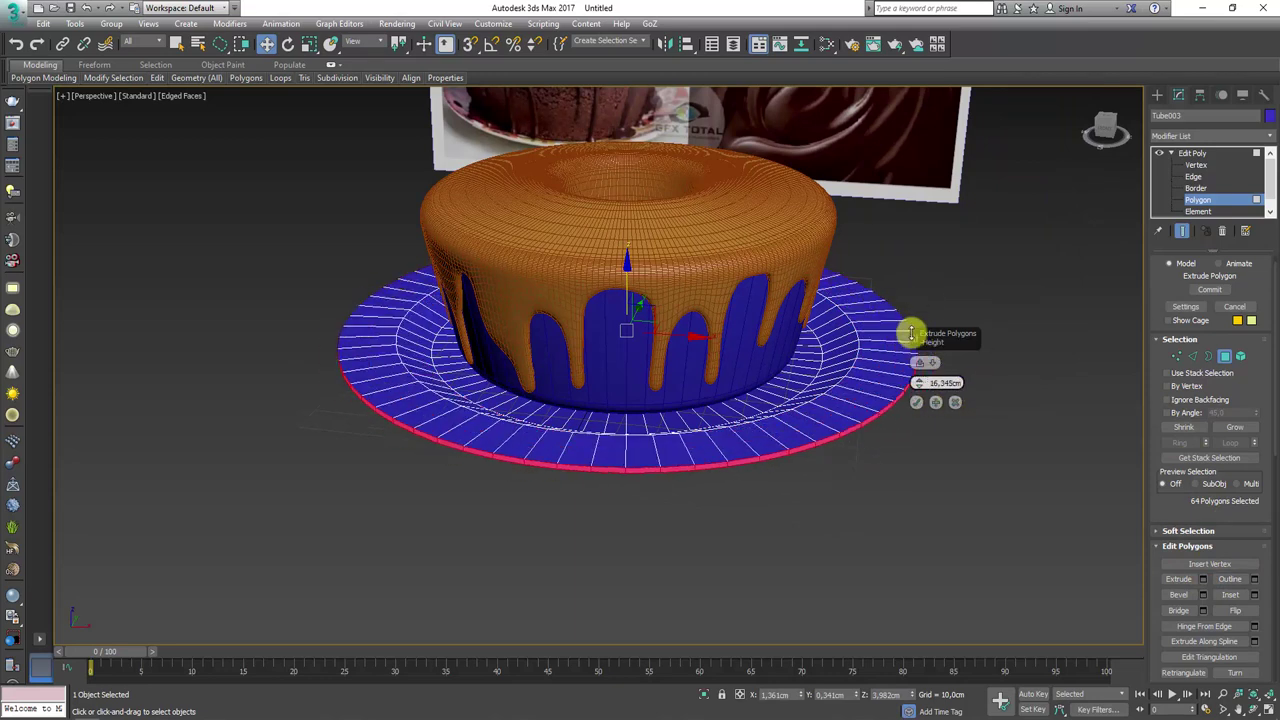
click(917, 403)
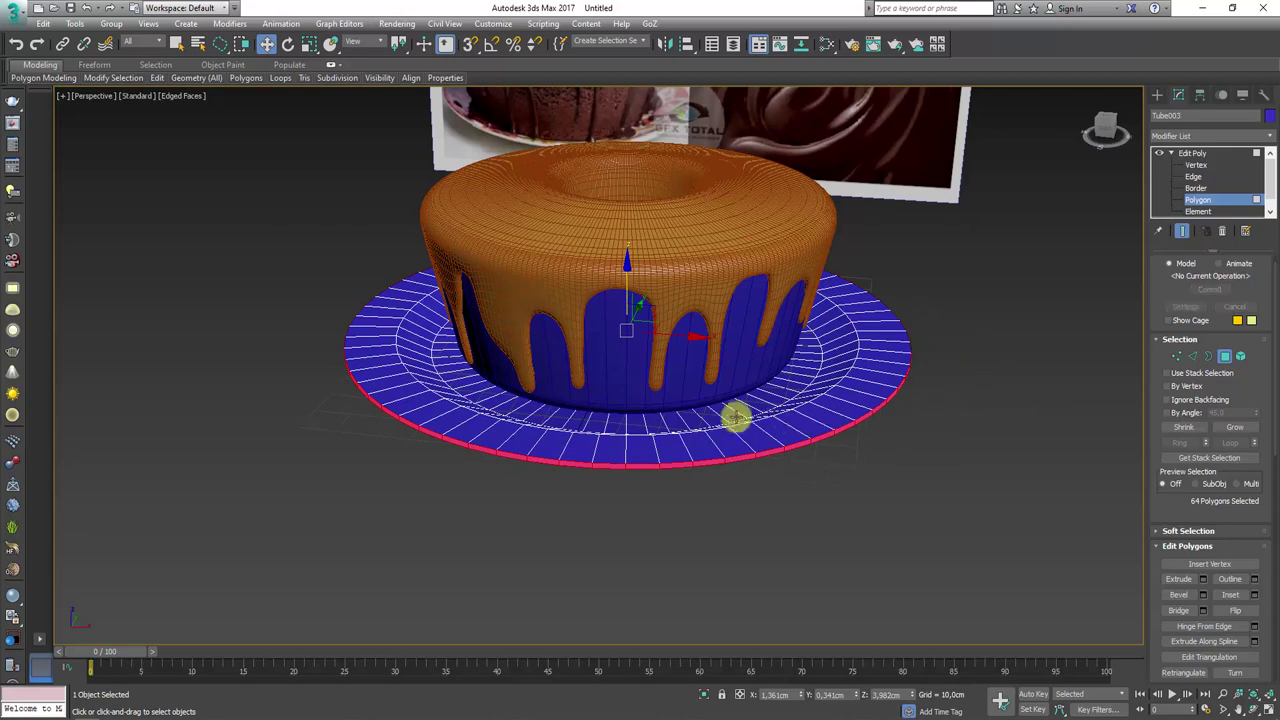
mouse_move(734, 414)
alt+middle_down()
mouse_move(663, 284)
mouse_move(680, 321)
alt+middle_up()
mouse_move(719, 373)
alt+middle_down()
mouse_move(711, 329)
mouse_move(654, 266)
mouse_move(720, 349)
alt+middle_up()
- In Edge mode, pick several underside plate edges and extend them into full loops
key(2)
scroll(850, 370, up, 3)
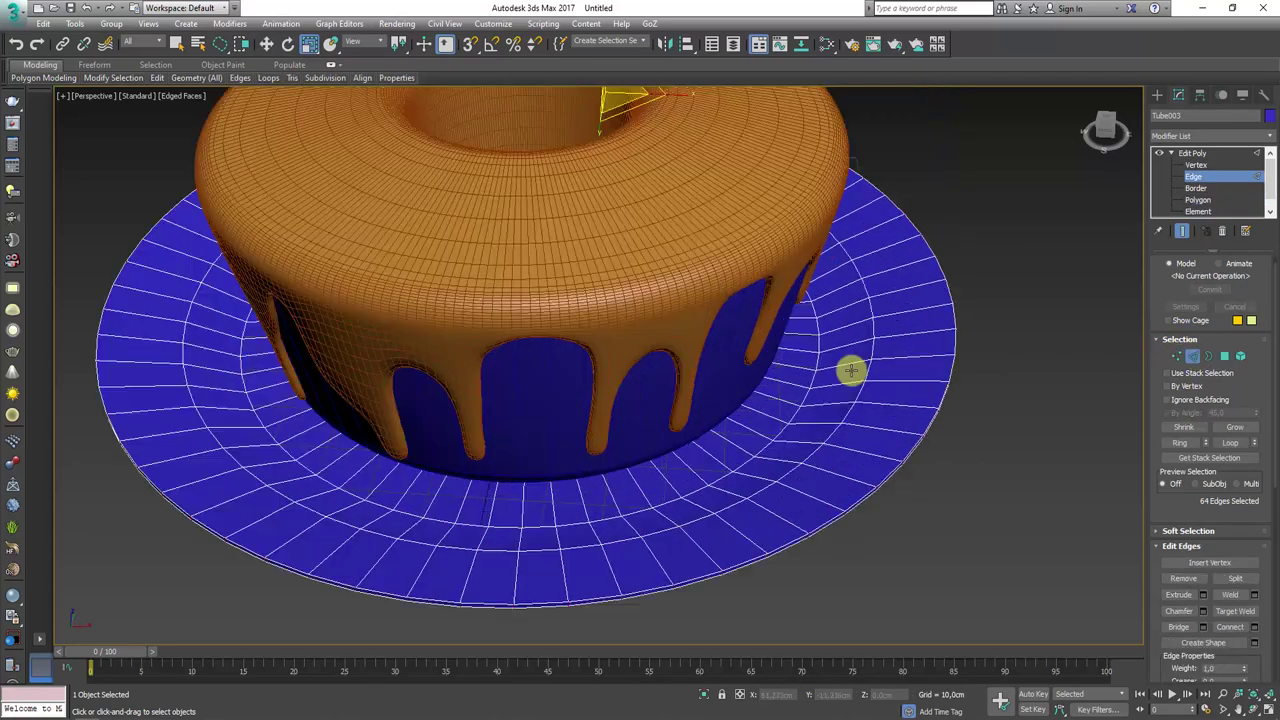
click(880, 434)
mouse_move(880, 434)
alt+middle_down()
mouse_move(863, 346)
mouse_move(855, 357)
alt+middle_up()
ctrl+click(819, 375)
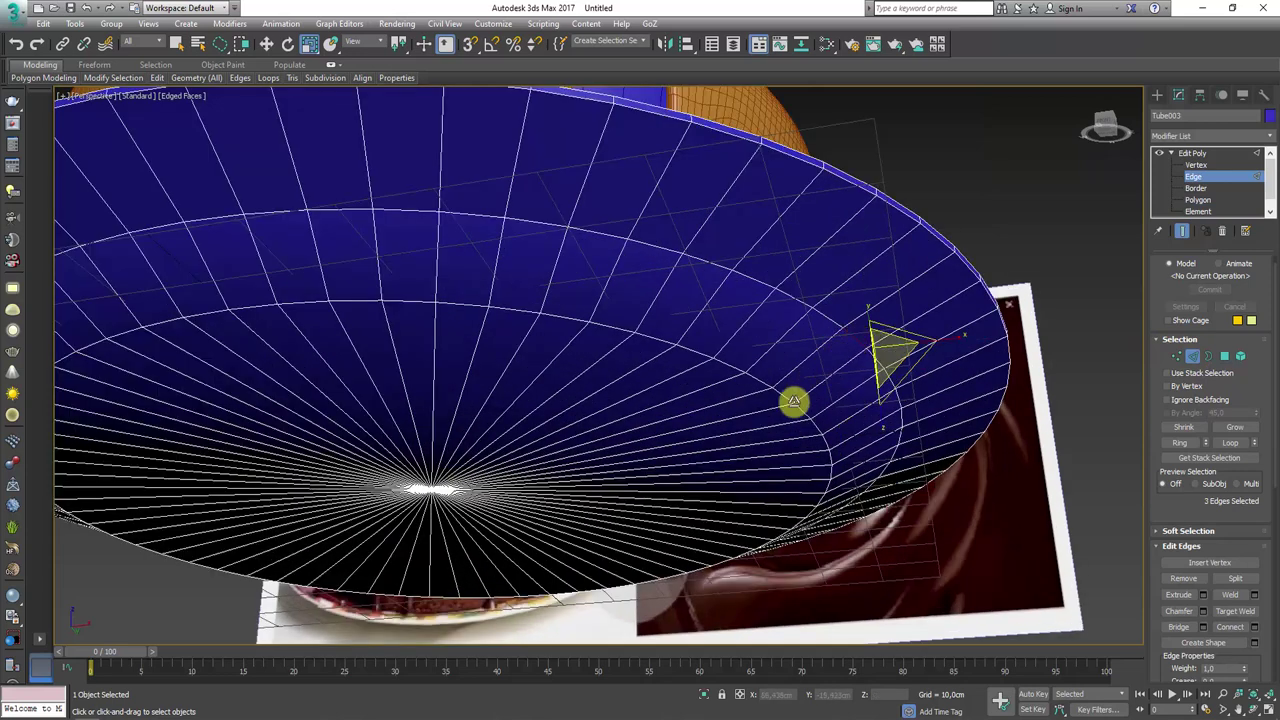
ctrl+click(788, 399)
click(1230, 442)
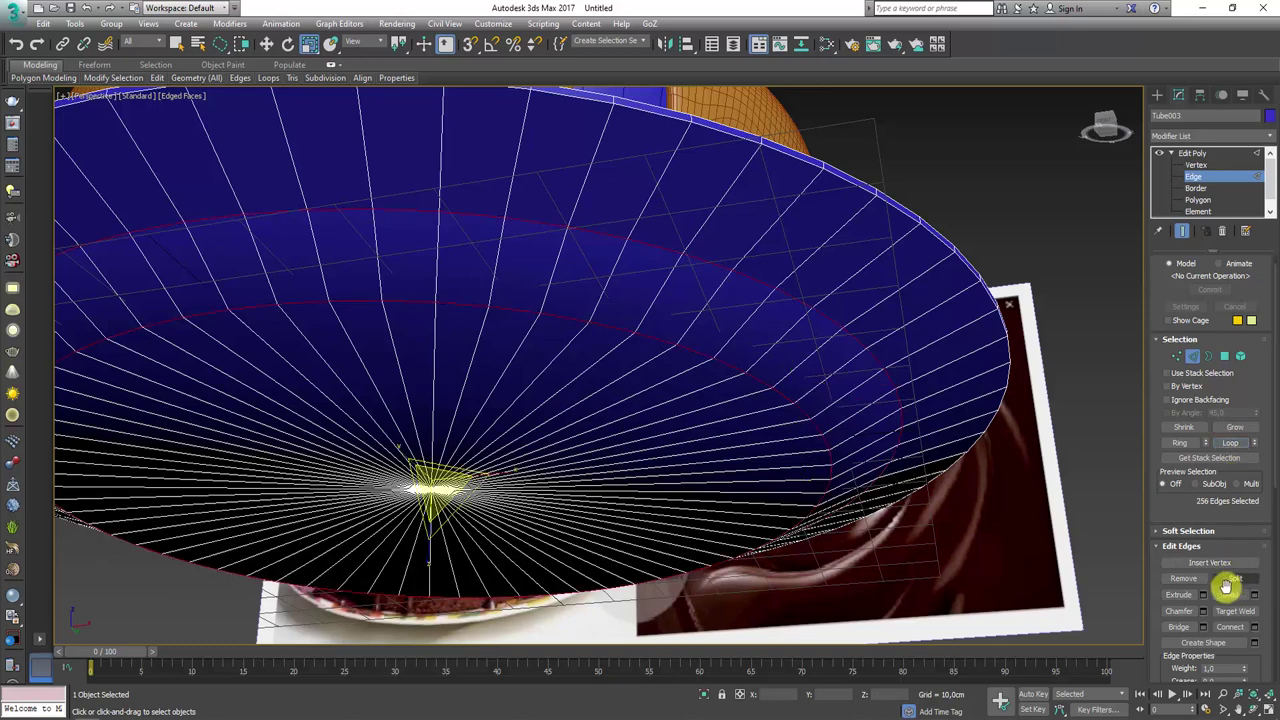
- Chamfer the selected edge loops by 2.421 cm with 3 segments
click(1203, 612)
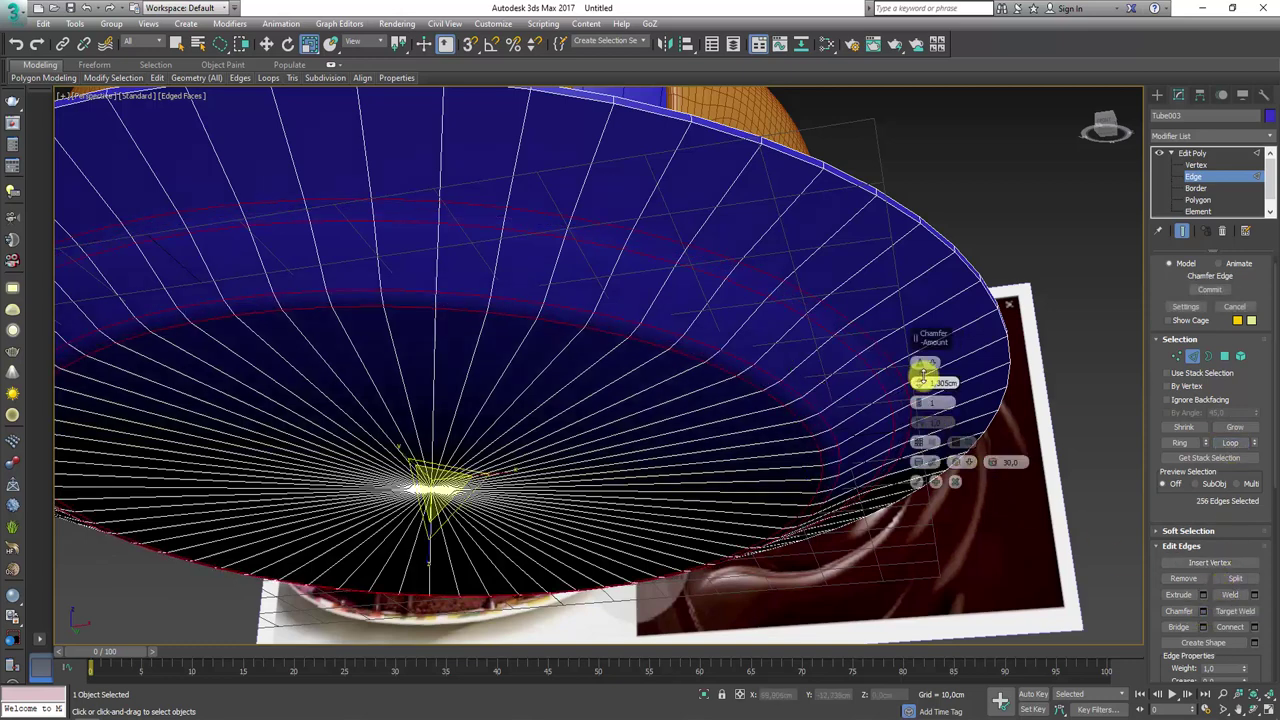
drag(917, 403, 914, 368)
alt+middle_drag(914, 368, 808, 398)
key(shift+z)
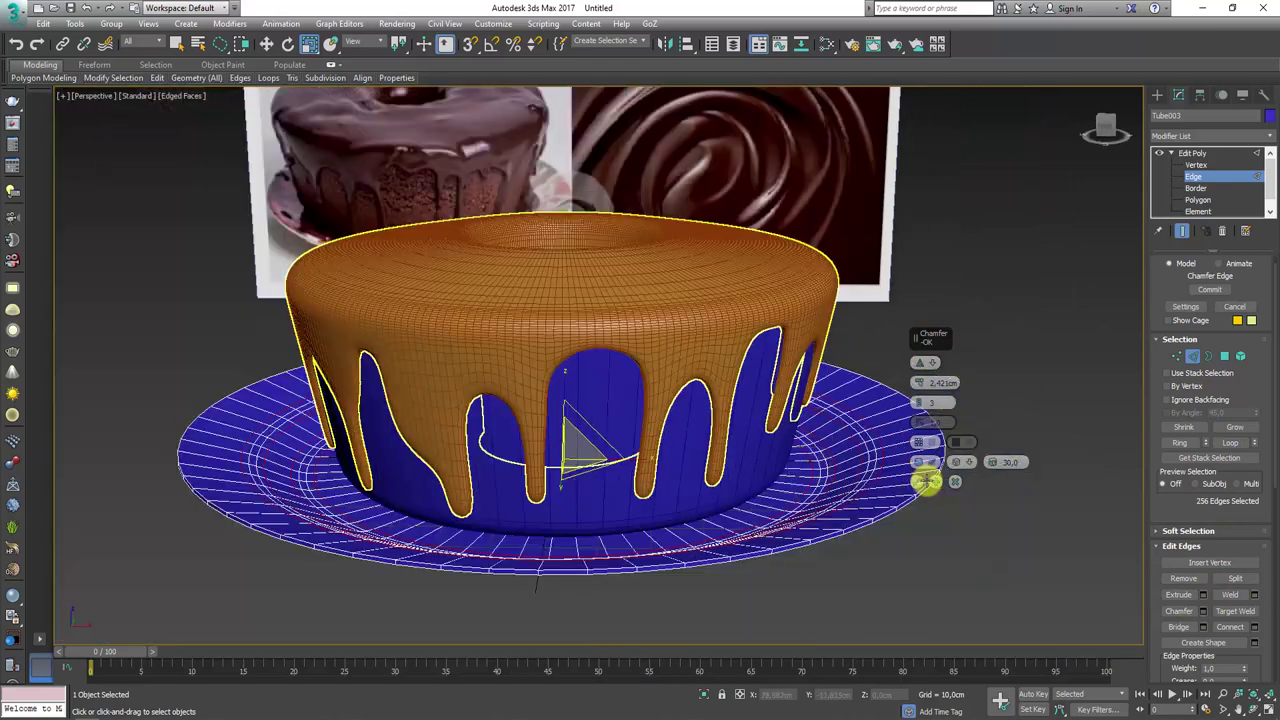
click(918, 487)
alt+middle_drag(914, 423, 943, 443)
- Loop-select the plate's outer-rim edges and chamfer them about 0.39 cm with 4 segments
scroll(897, 519, up, 5)
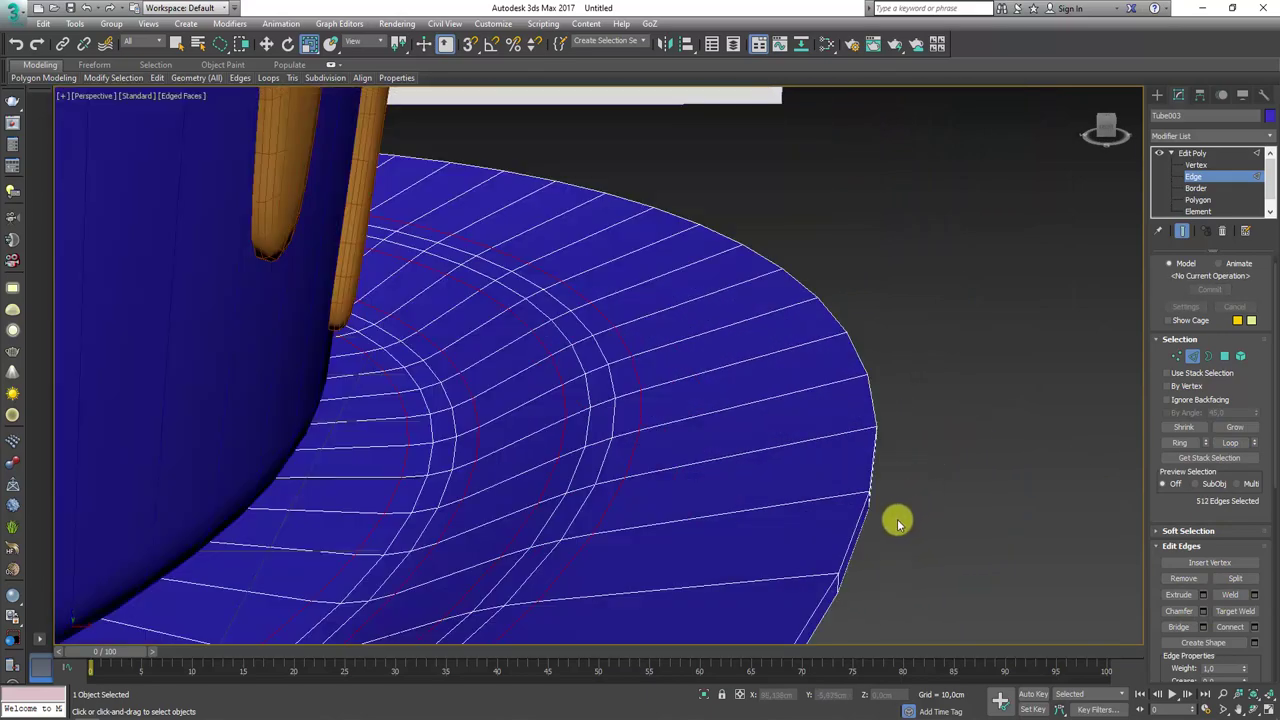
click(853, 537)
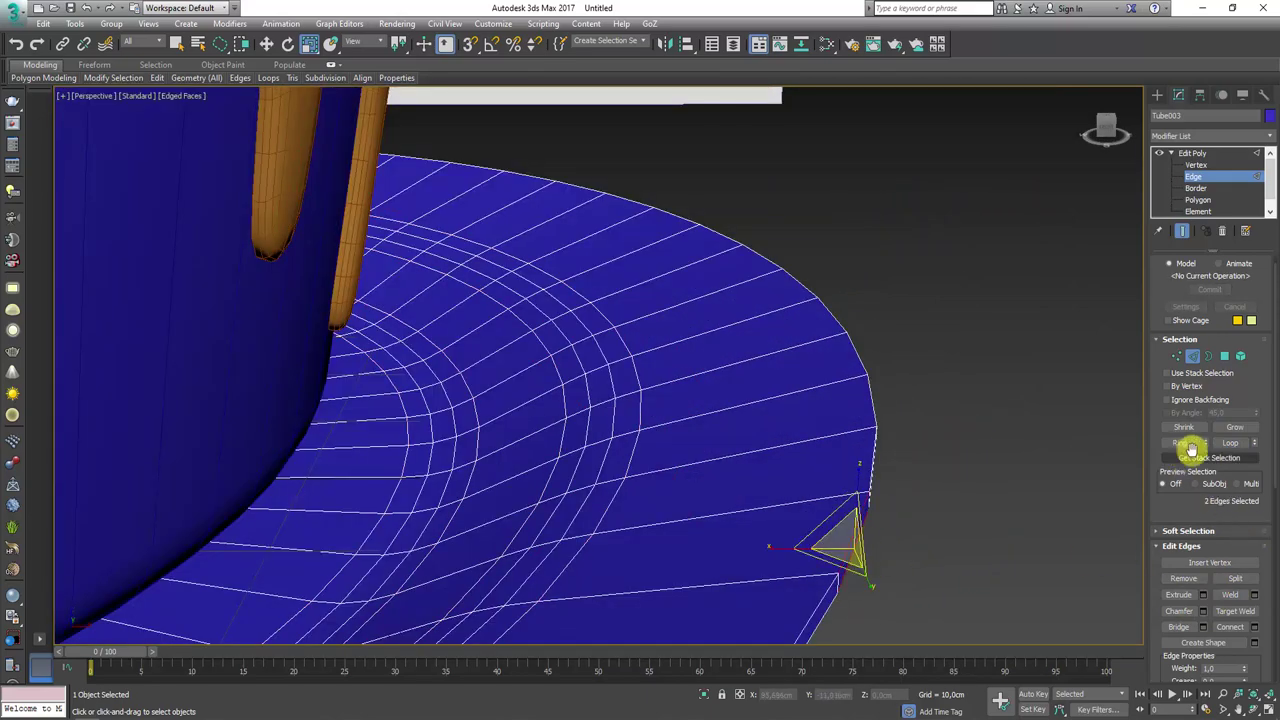
click(1229, 445)
click(1203, 611)
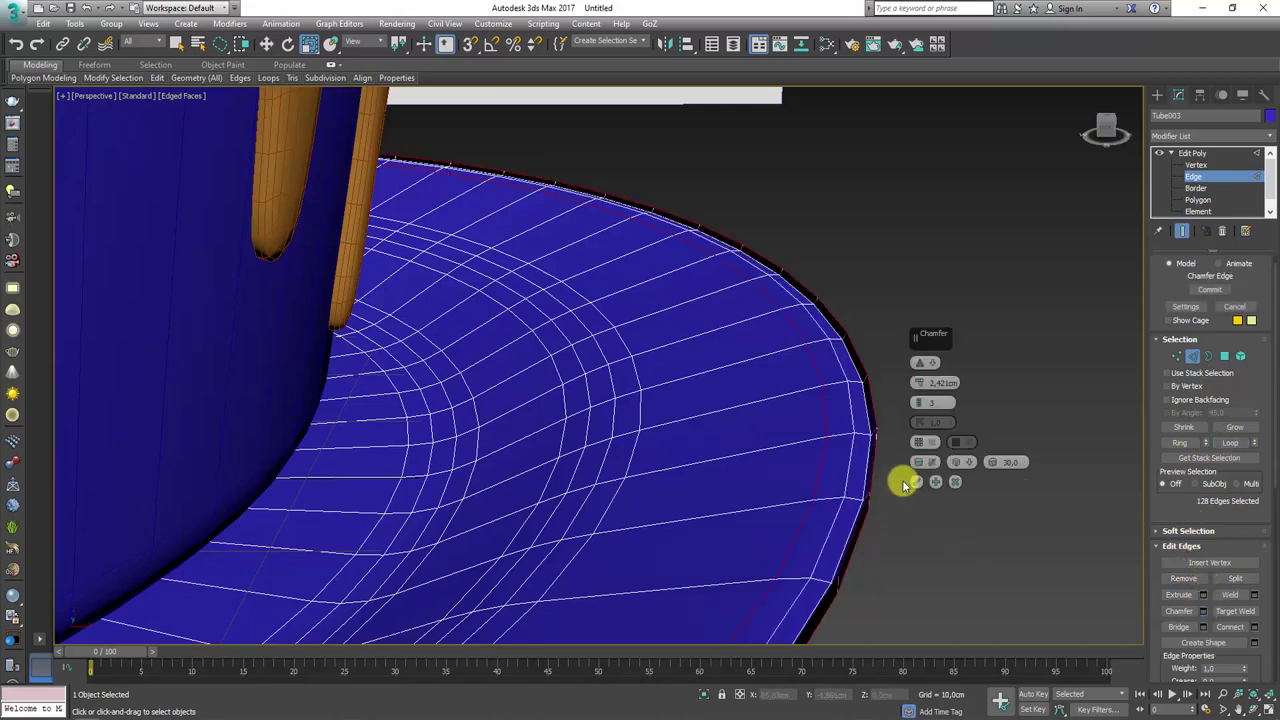
alt+middle_drag(902, 480, 837, 428)
mouse_move(923, 383)
mouse_down()
mouse_move(922, 402)
mouse_move(917, 385)
mouse_up()
click(916, 486)
- Exit Edge level to the Edit Poly object level and zoom out to see the cake, plate and reference photo
scroll(880, 370, down, 3)
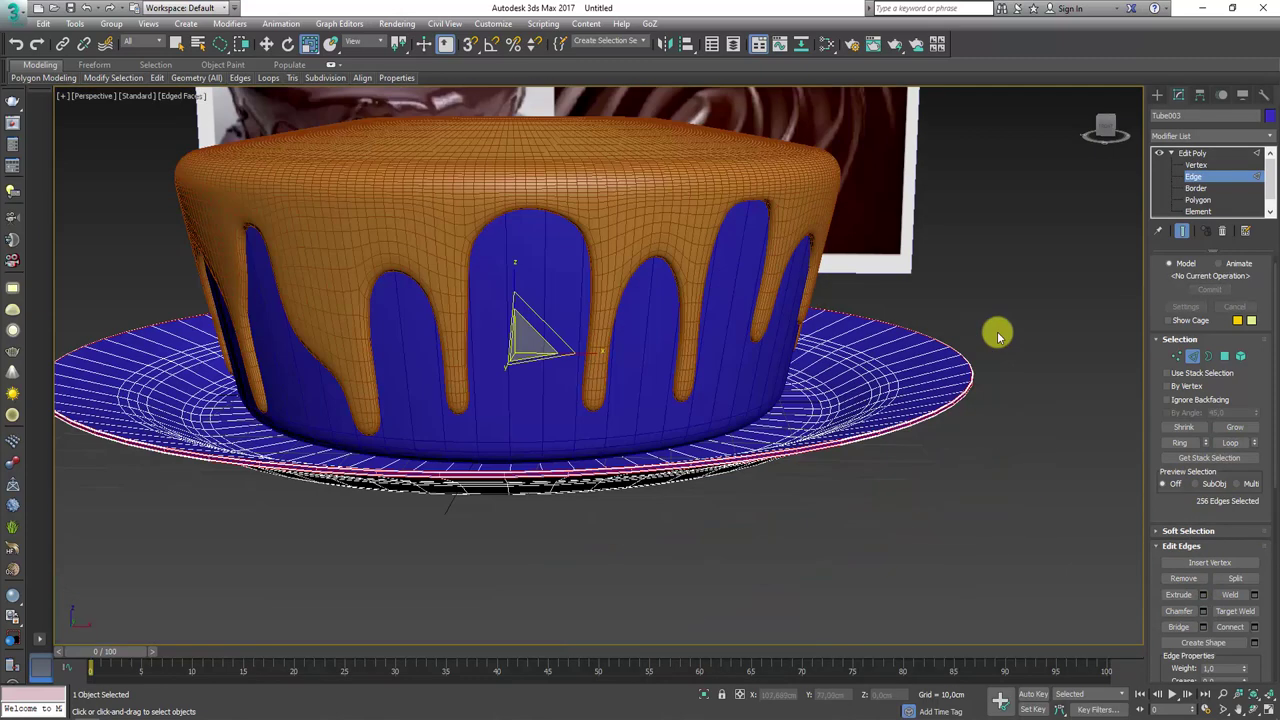
scroll(743, 283, up, 1)
click(1215, 153)
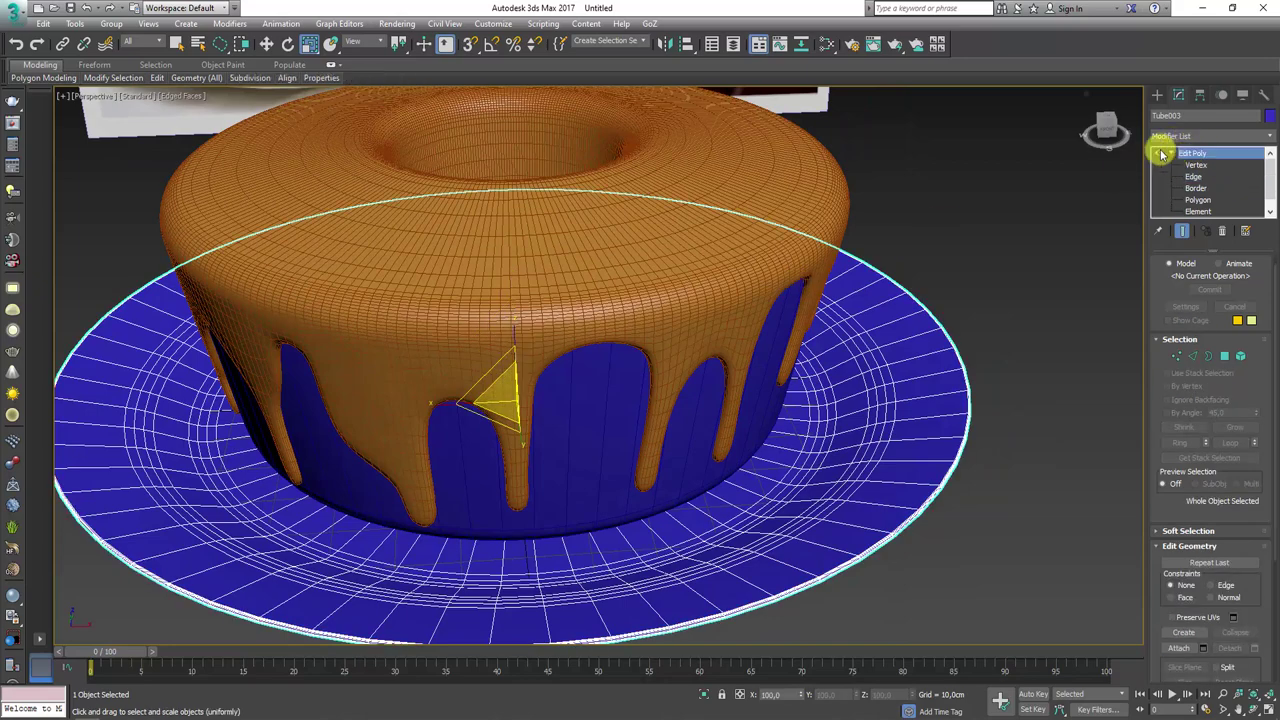
click(1171, 153)
scroll(603, 200, down, 3)
scroll(723, 360, up, 1)
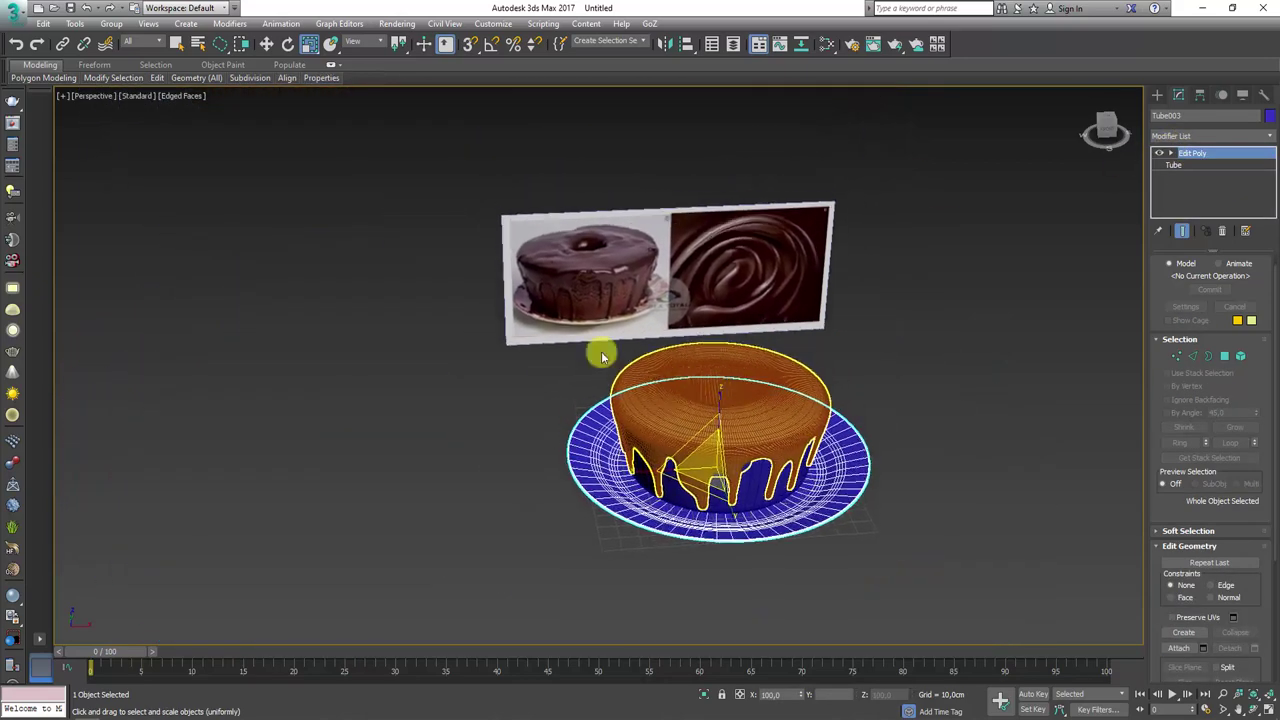
scroll(632, 340, up, 4)
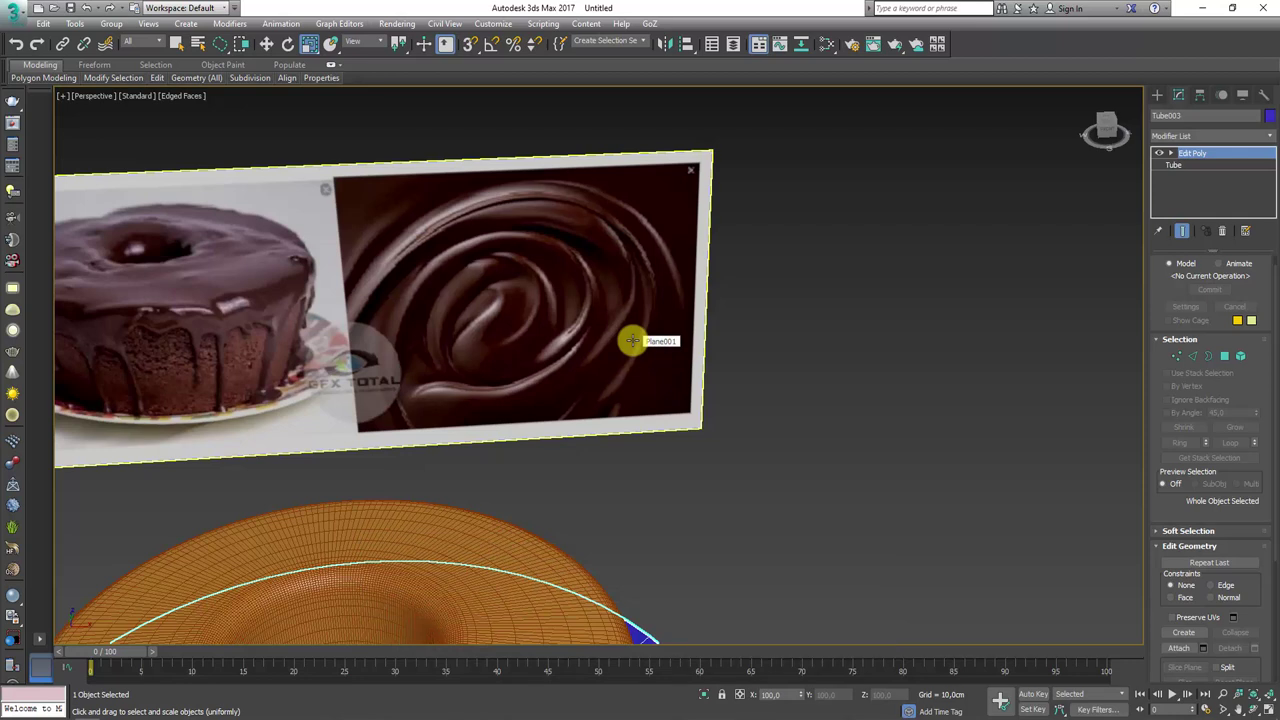
scroll(632, 352, down, 5)
scroll(729, 318, down, 2)
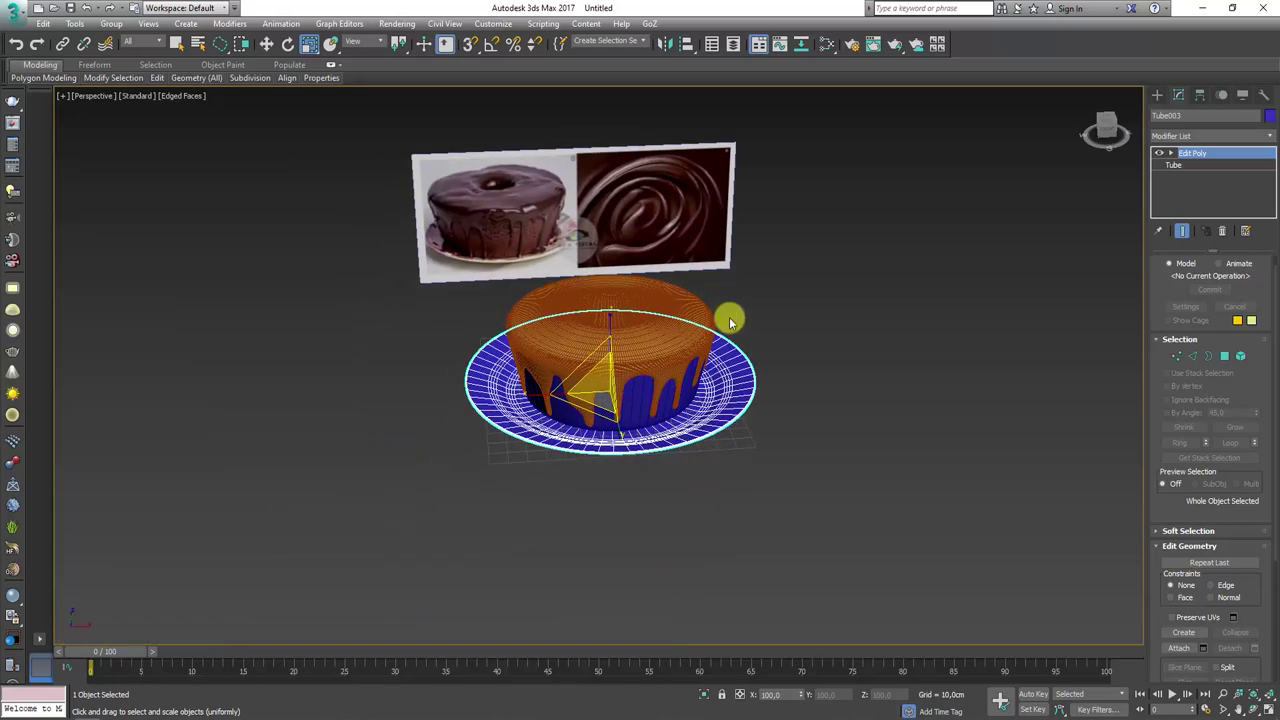